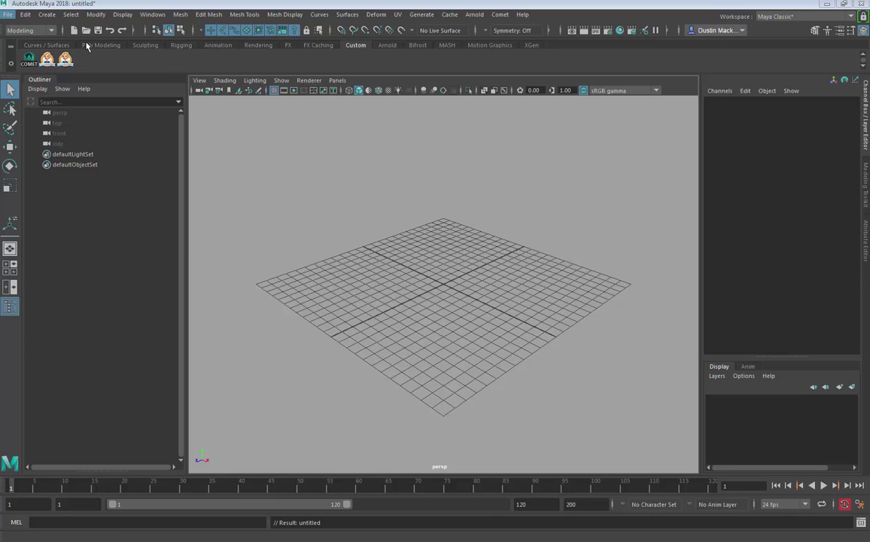
- Widen the Outliner slightly to give its list more room beside the viewport
mouse_move(197, 128)
mouse_down()
mouse_move(164, 131)
mouse_move(181, 133)
mouse_up()
drag(181, 377, 192, 200)
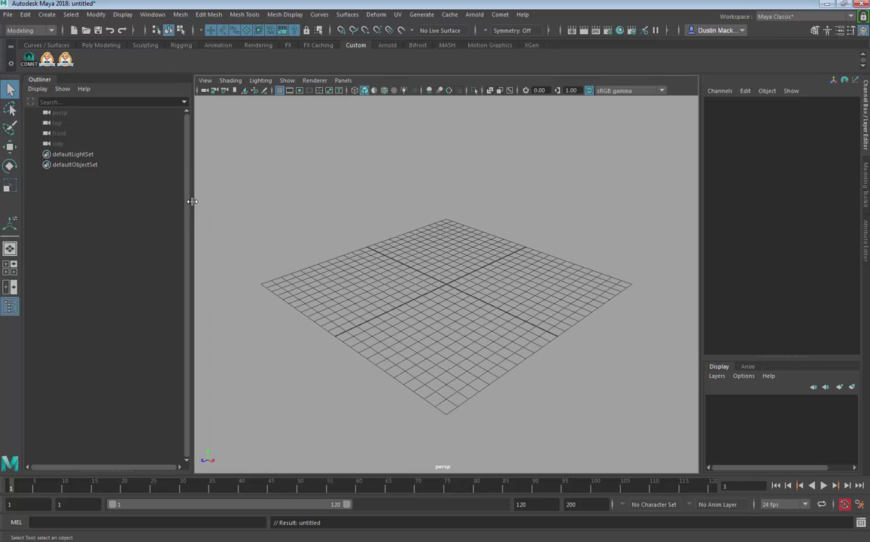
drag(189, 127, 192, 136)
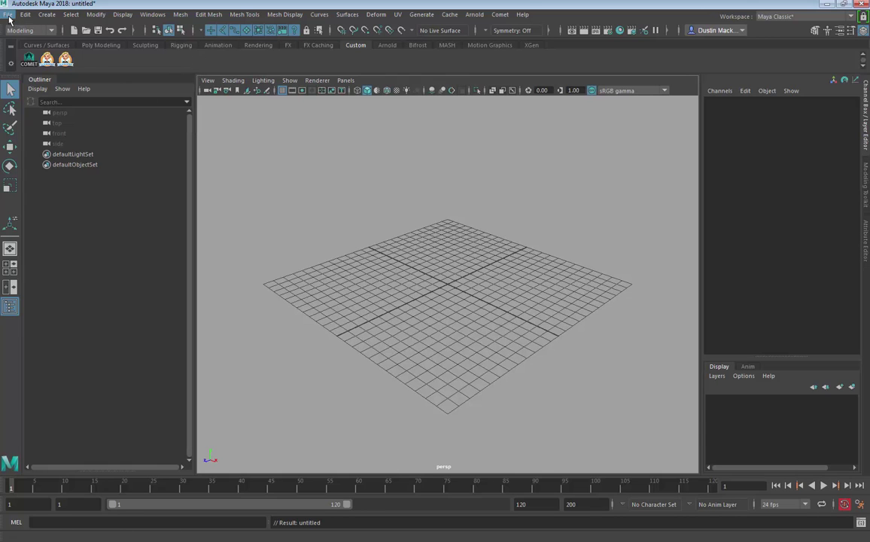
- Open the scene BouncingBallDemo_v01.ma from the LCAD folder without saving the untitled scene
click(8, 15)
click(8, 15)
click(9, 15)
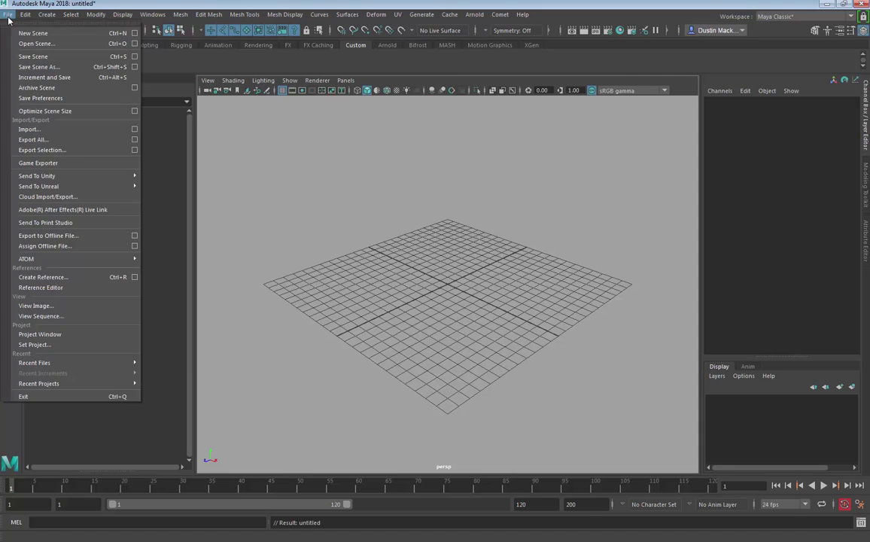
click(30, 45)
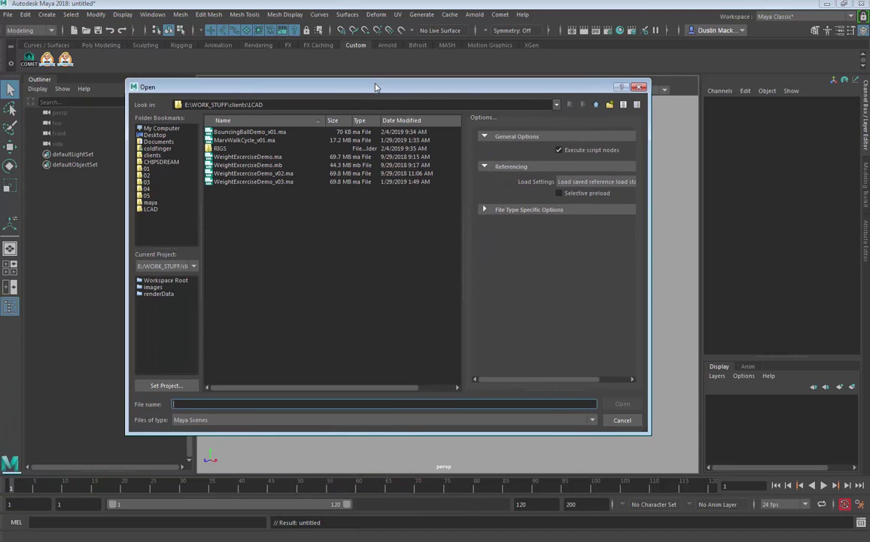
click(252, 132)
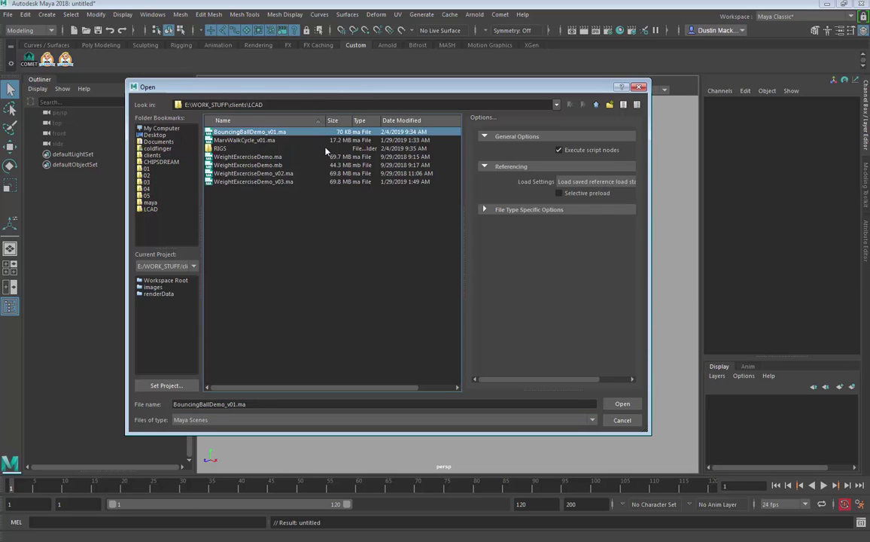
click(622, 404)
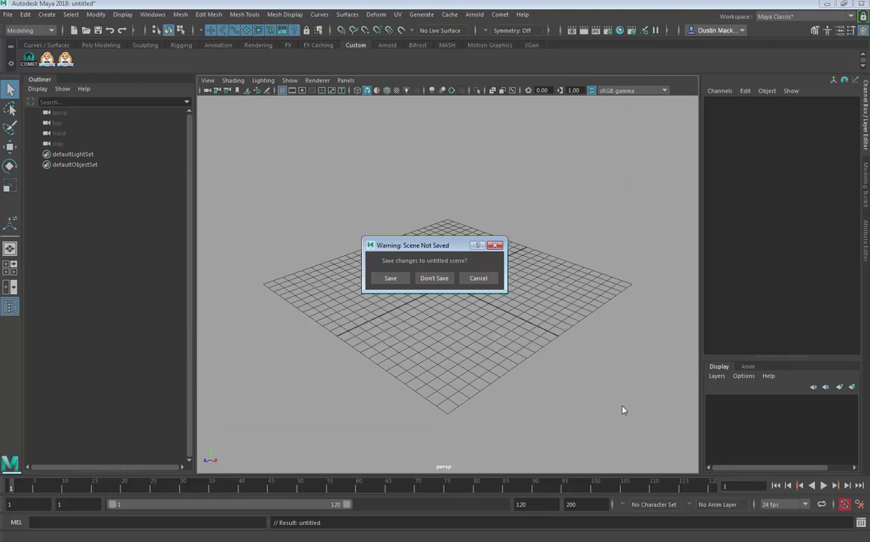
click(435, 278)
- Resolve the missing BallRig.ma reference by picking the file from the LCAD\RIGS folder
drag(434, 246, 354, 195)
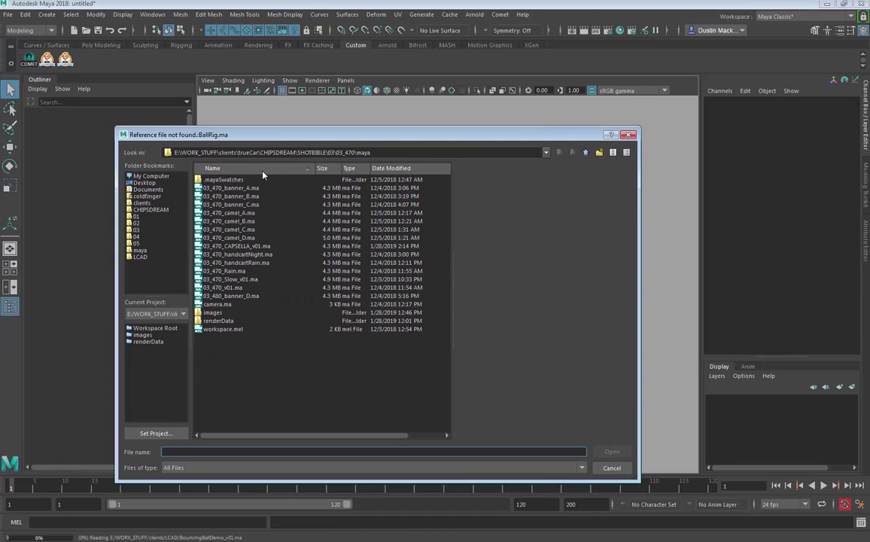
click(140, 256)
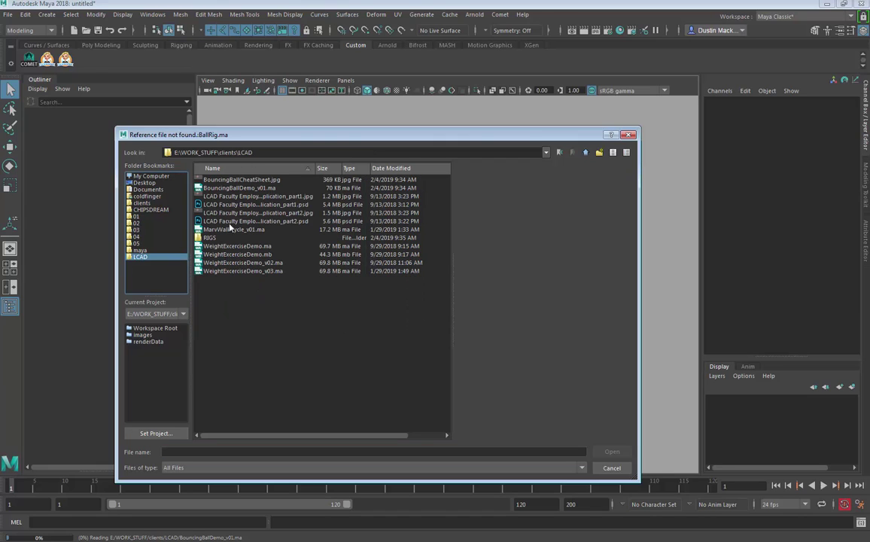
click(231, 237)
click(218, 187)
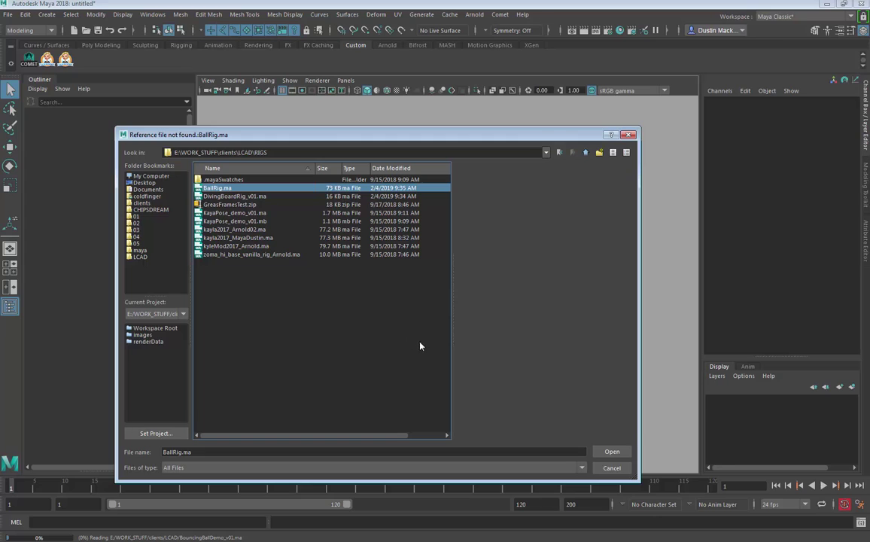
click(613, 451)
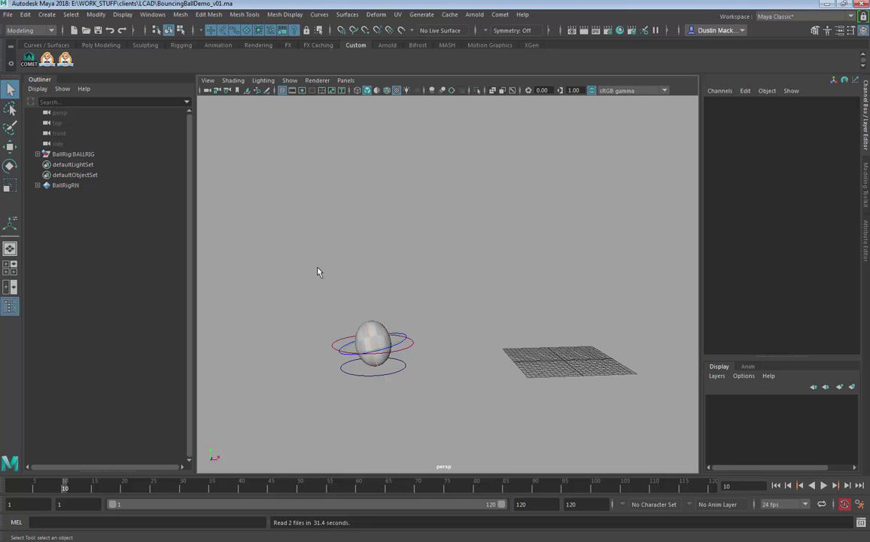
- Play back the bouncing ball animation and return the timeline to frame 1
key(alt+v)
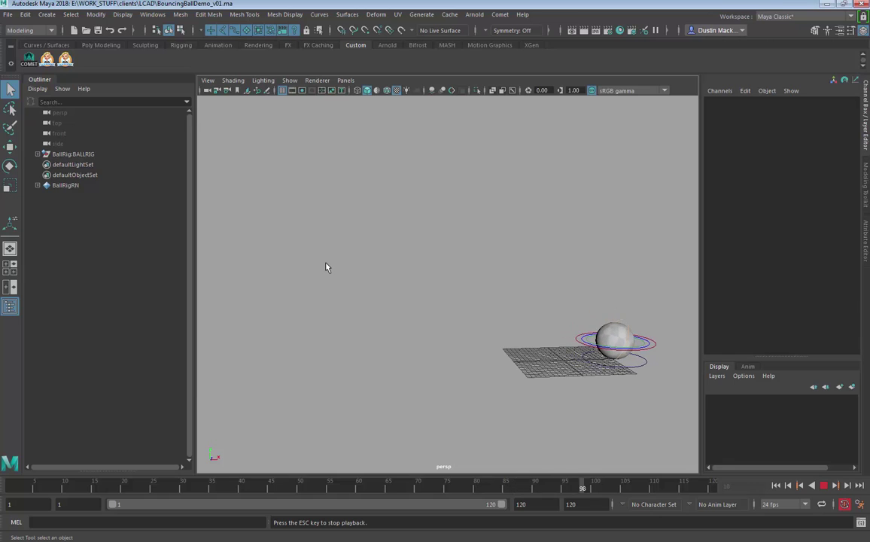
key(alt+v)
drag(154, 485, 10, 485)
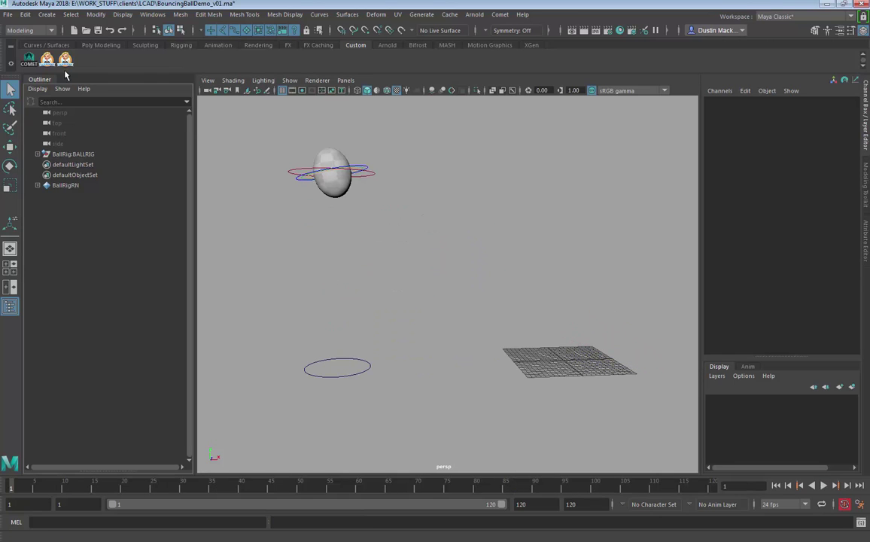
- Start a new empty scene without saving the changes to the demo scene
click(7, 14)
click(23, 34)
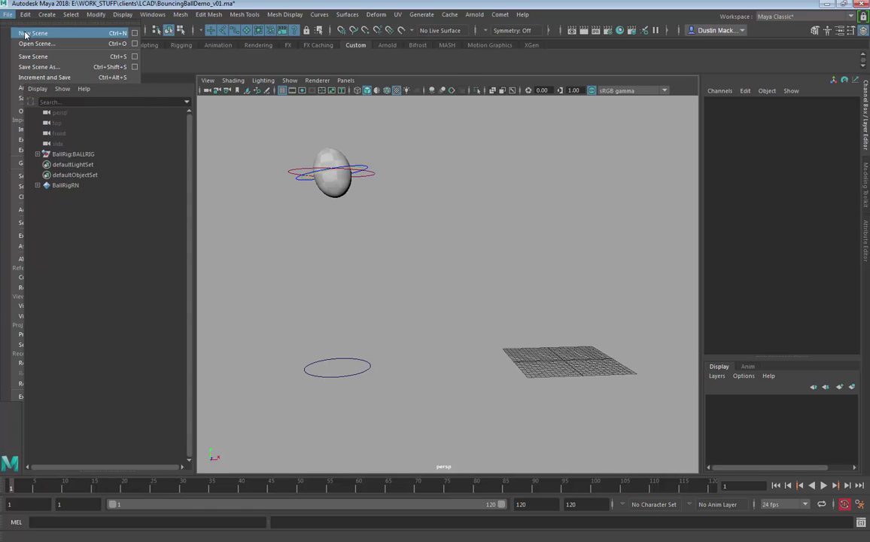
click(431, 278)
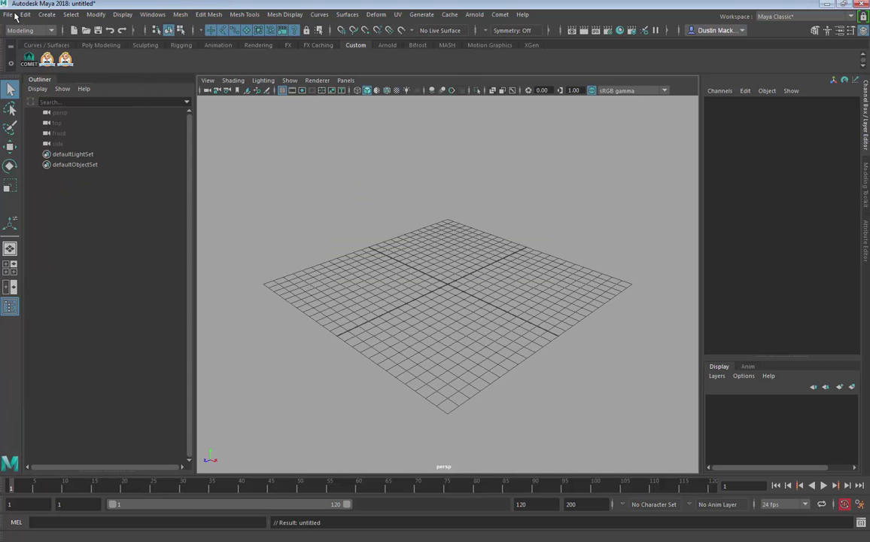
- Begin creating a file reference and choose BallRig.ma from the LCAD\RIGS folder
click(6, 15)
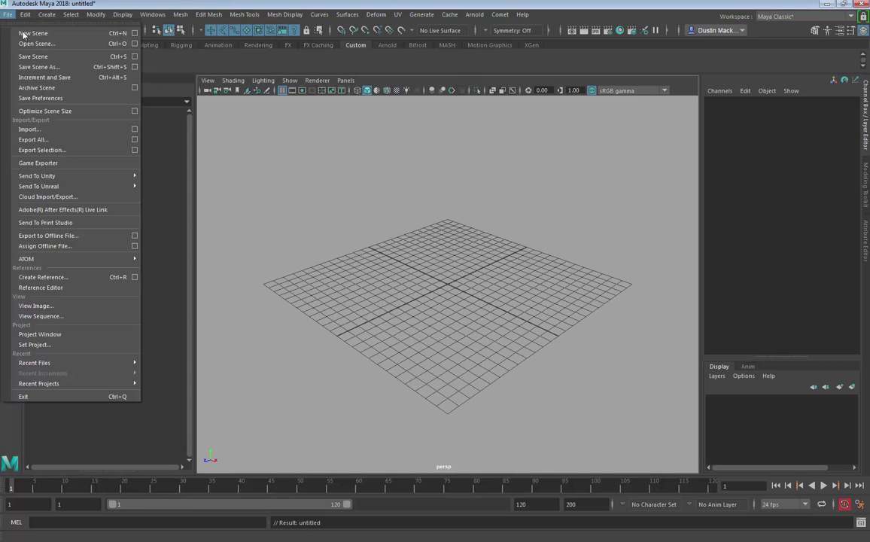
click(45, 129)
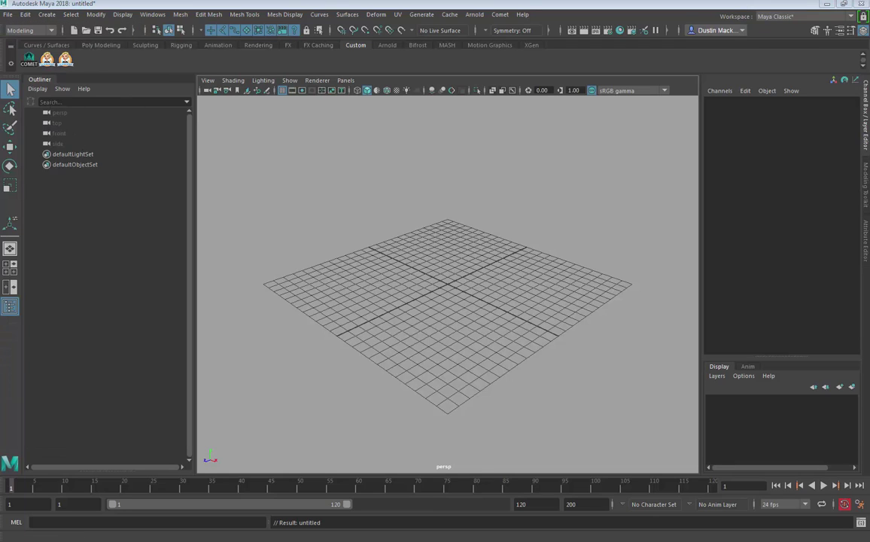
click(8, 15)
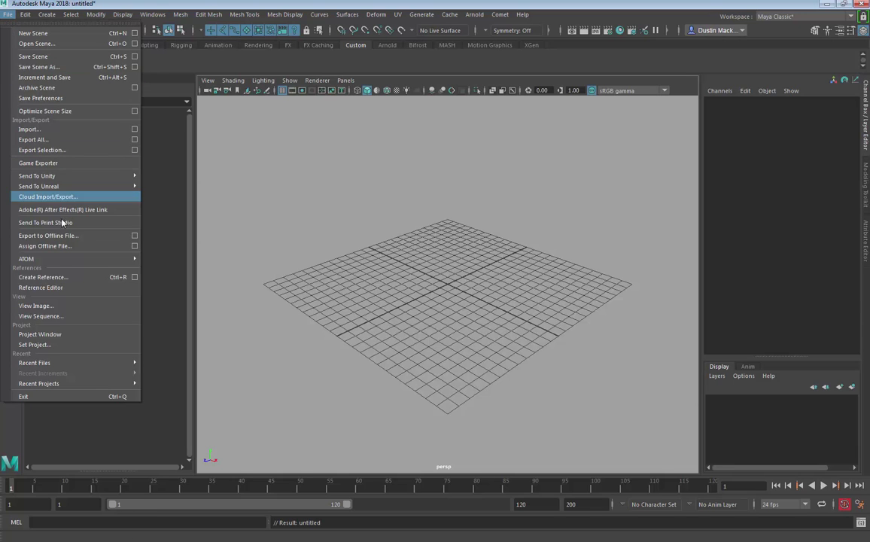
click(45, 278)
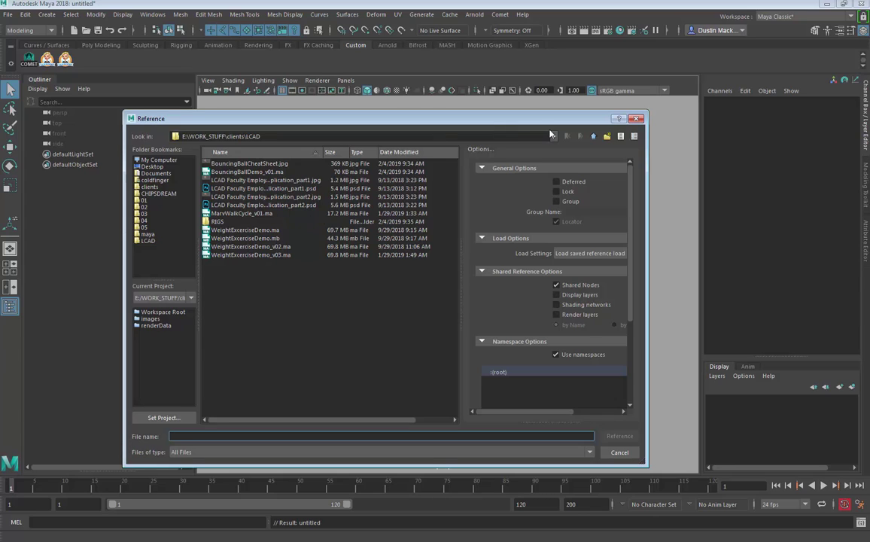
double_click(216, 222)
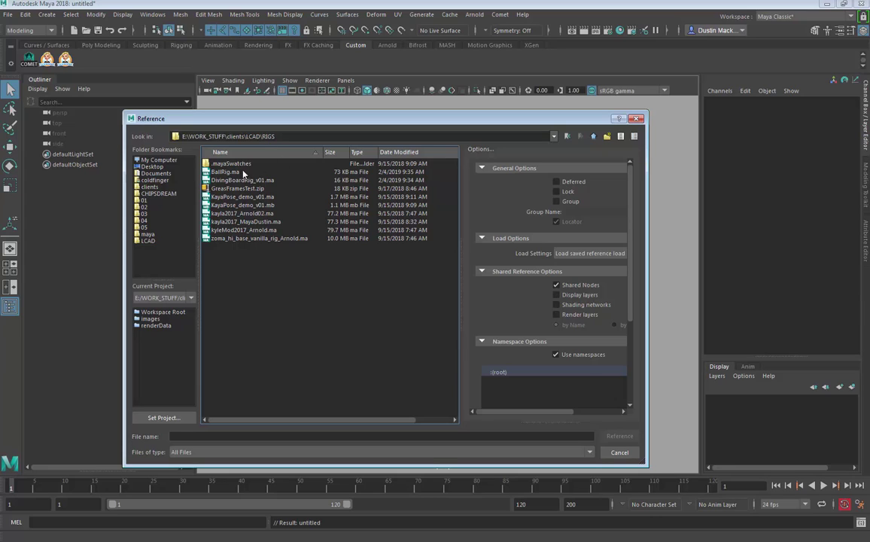
click(220, 171)
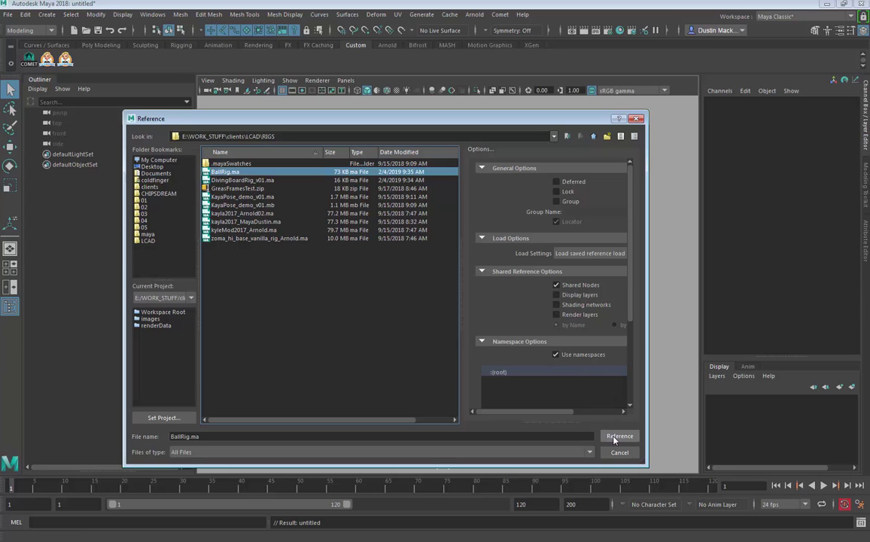
- Enlarge the Reference dialog to review its options, and reference BallRig.ma with the default namespace settings
drag(646, 465, 785, 462)
drag(595, 313, 479, 314)
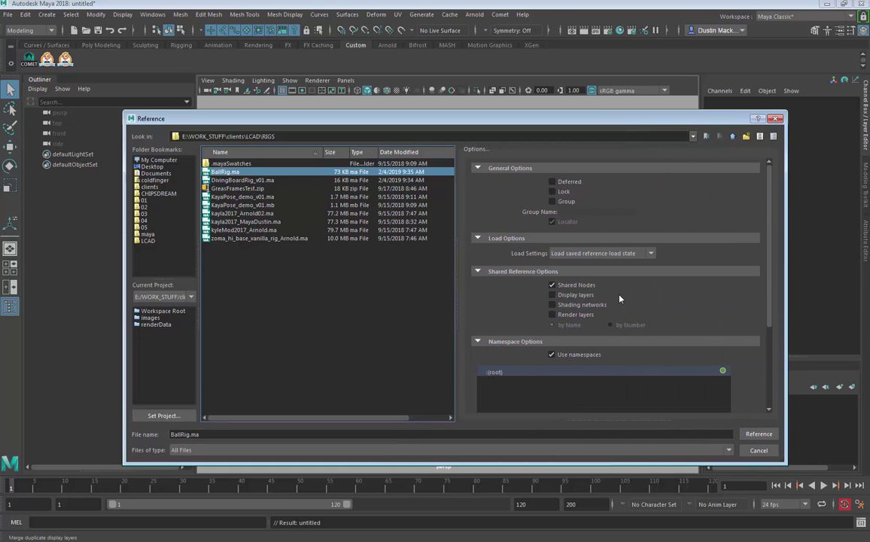
scroll(576, 335, down, 1)
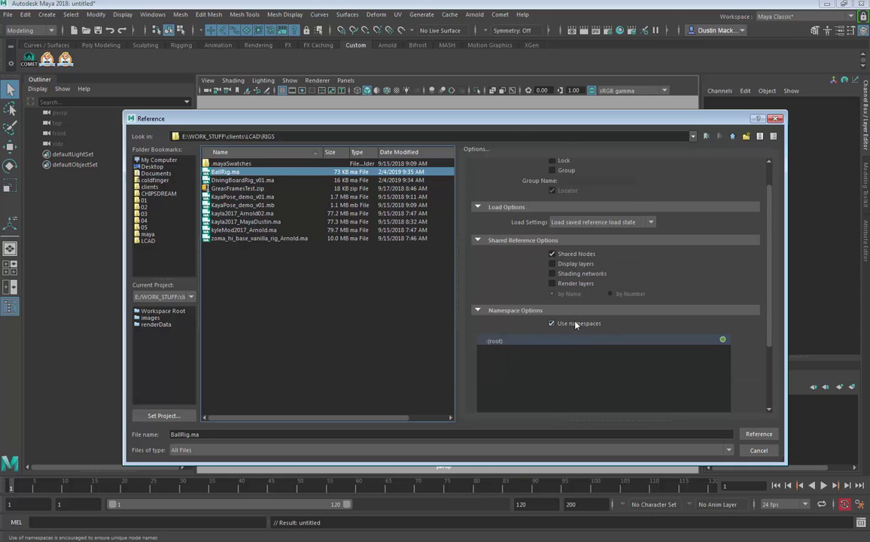
scroll(557, 335, down, 1)
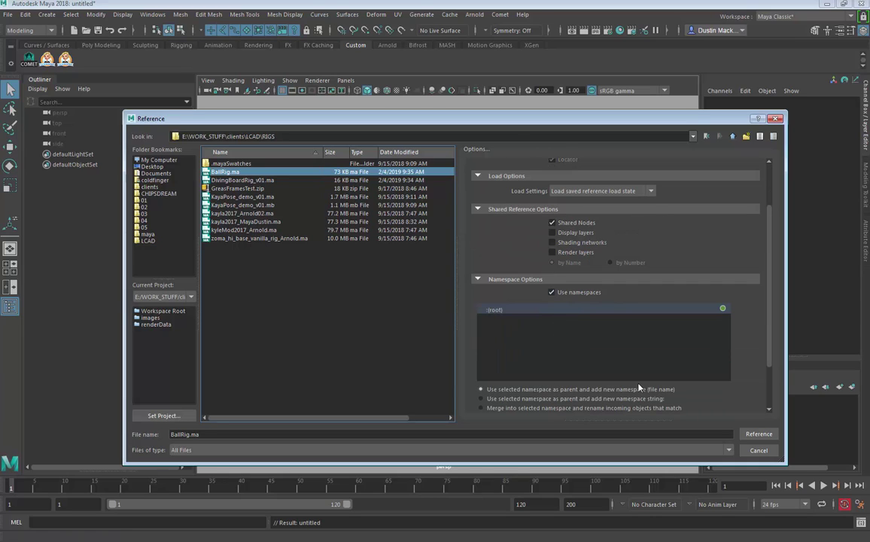
scroll(670, 331, up, 2)
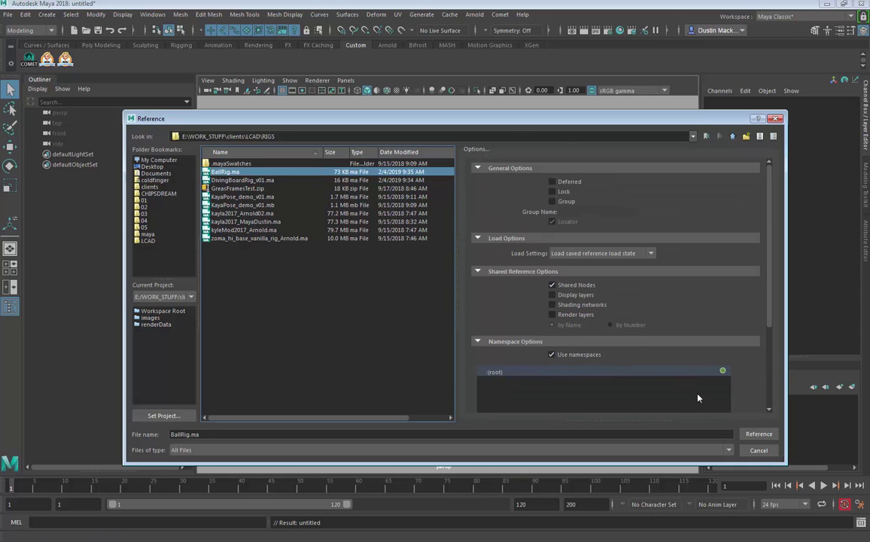
click(757, 434)
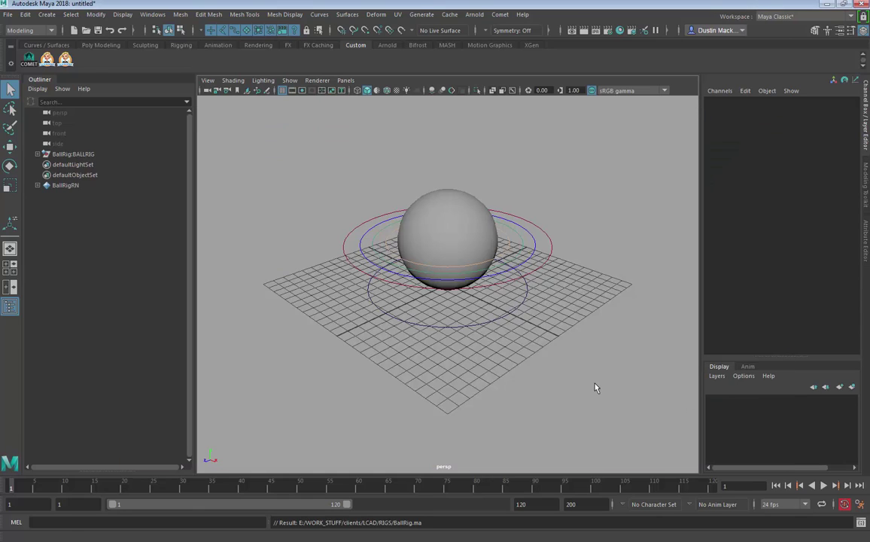
- Expand the BallRig:BALLRIG and BallRig:GEO groups in the Outliner to inspect the rig's hierarchy, and clear the selection
click(81, 155)
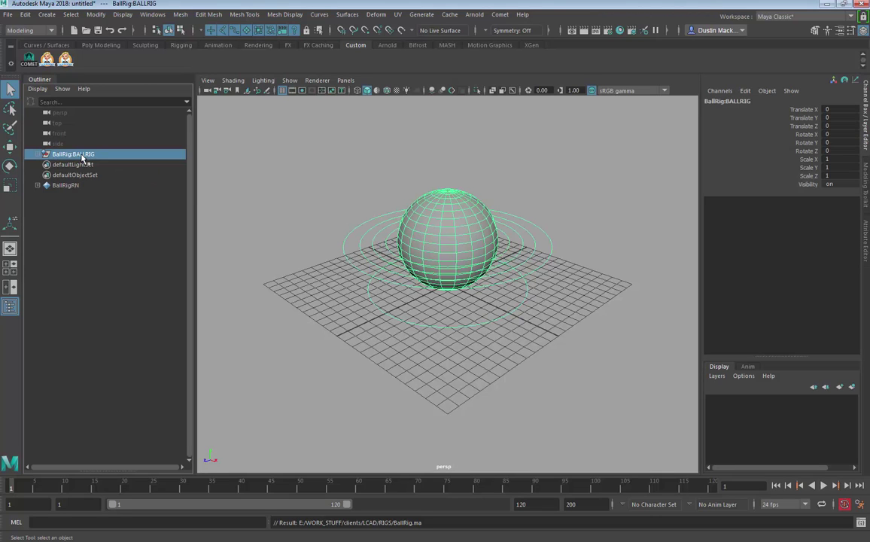
click(33, 153)
click(43, 174)
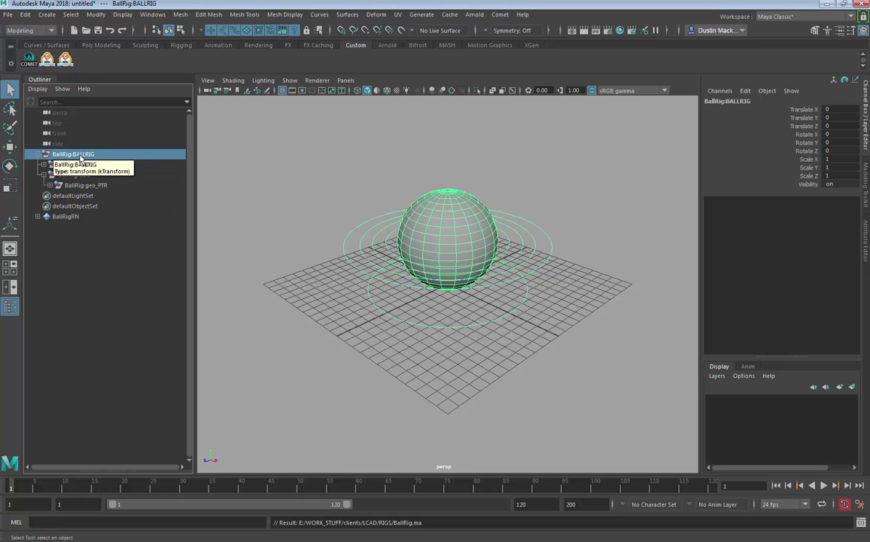
click(582, 244)
- Turn on textured display in the perspective viewport with the ball rig framed closer
alt+drag(582, 245, 536, 243)
alt+right_drag(536, 243, 590, 253)
alt+middle_drag(550, 241, 525, 292)
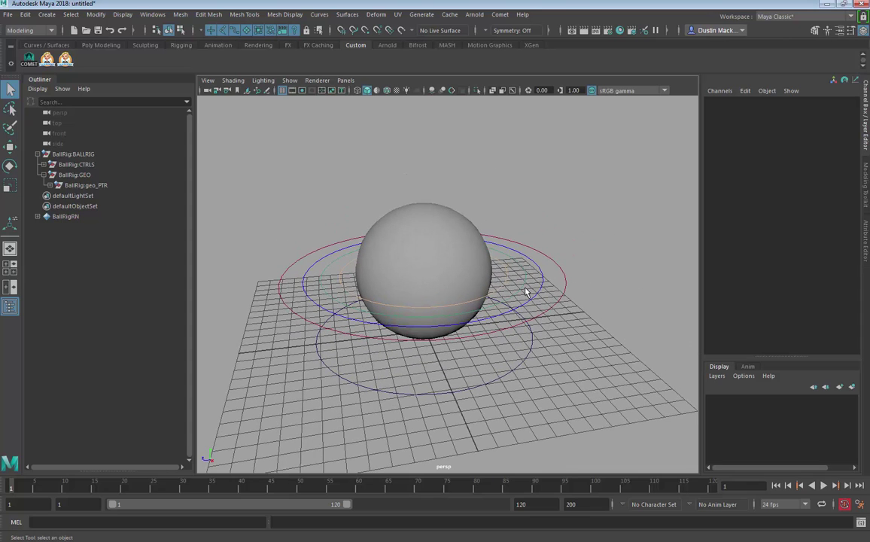
click(396, 90)
alt+drag(484, 194, 450, 243)
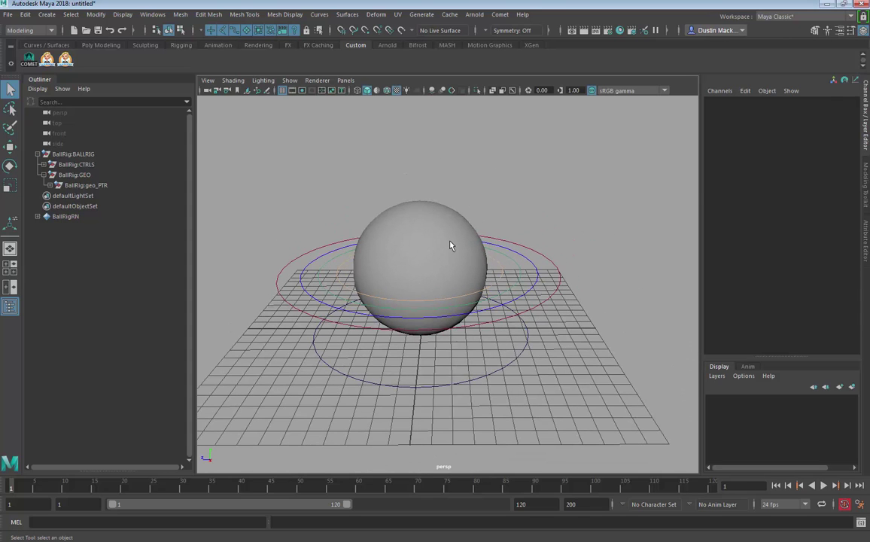
- Select the ball geometry and create a new Blinn material in the Hypershade
click(451, 243)
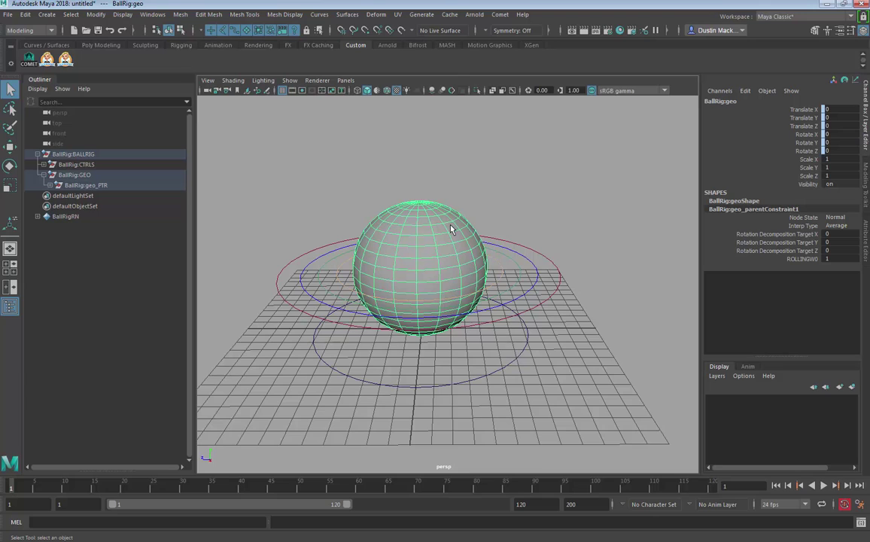
click(620, 32)
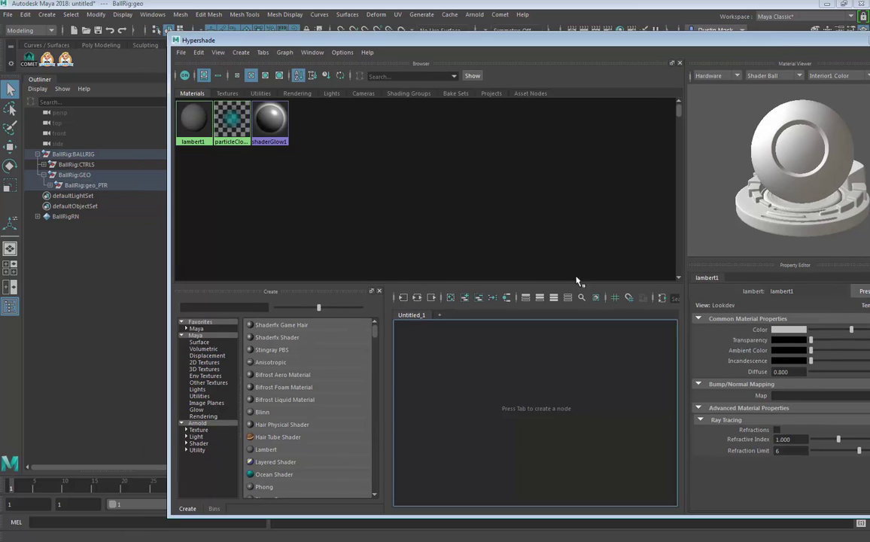
scroll(334, 404, down, 2)
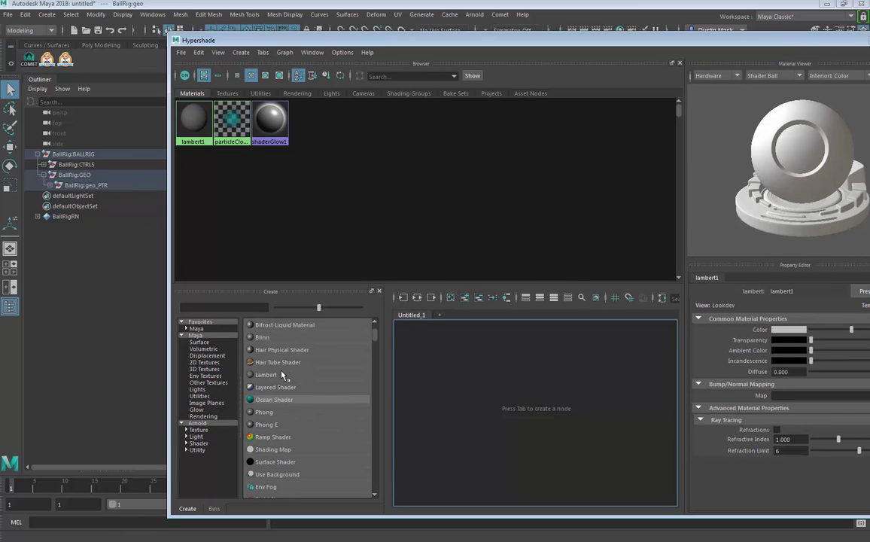
click(284, 340)
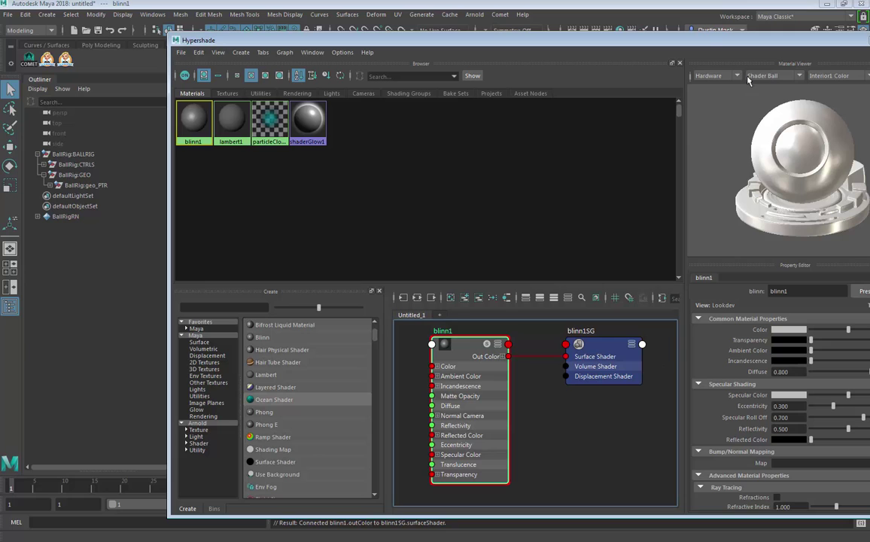
- Map a Checker texture to the Color attribute of the blinn1 material
drag(761, 45, 684, 35)
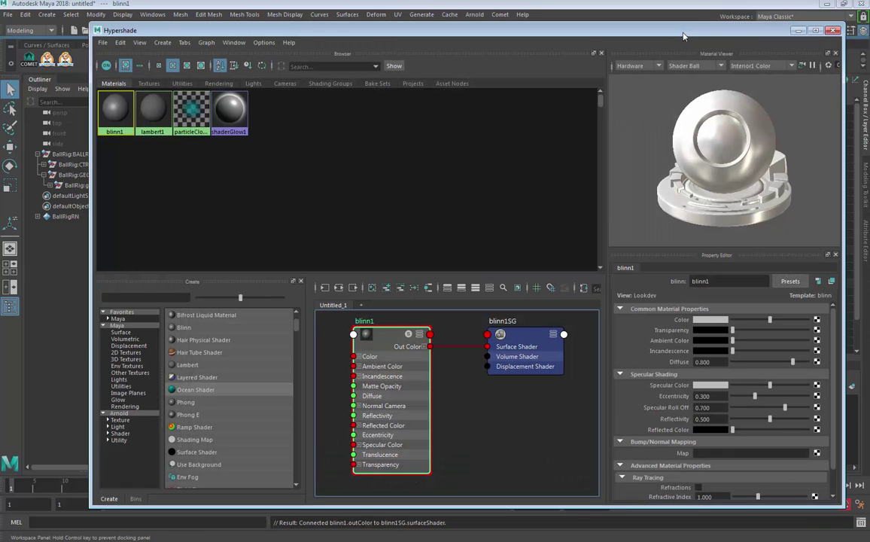
click(817, 320)
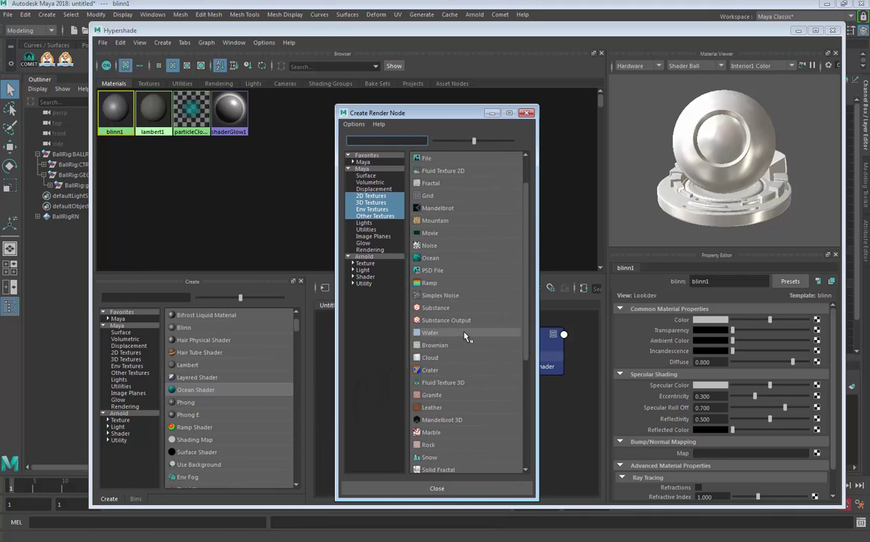
scroll(466, 331, up, 1)
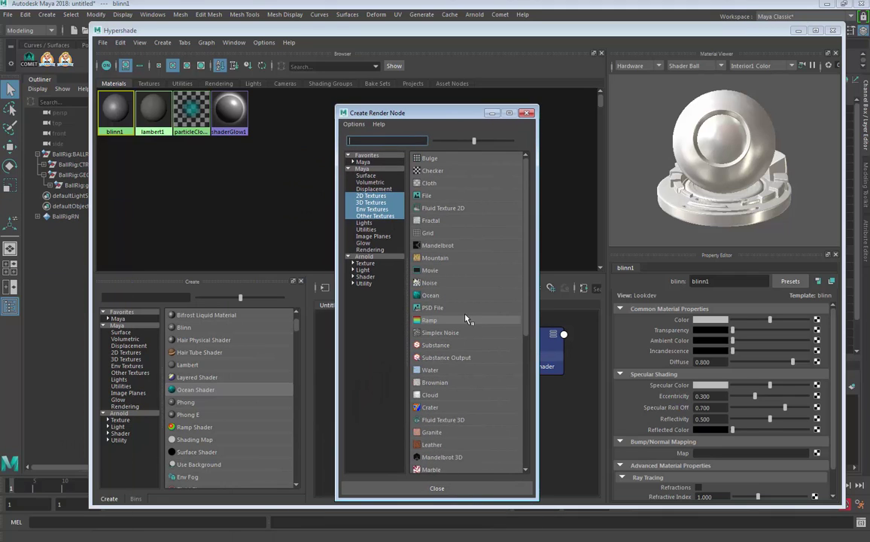
click(430, 170)
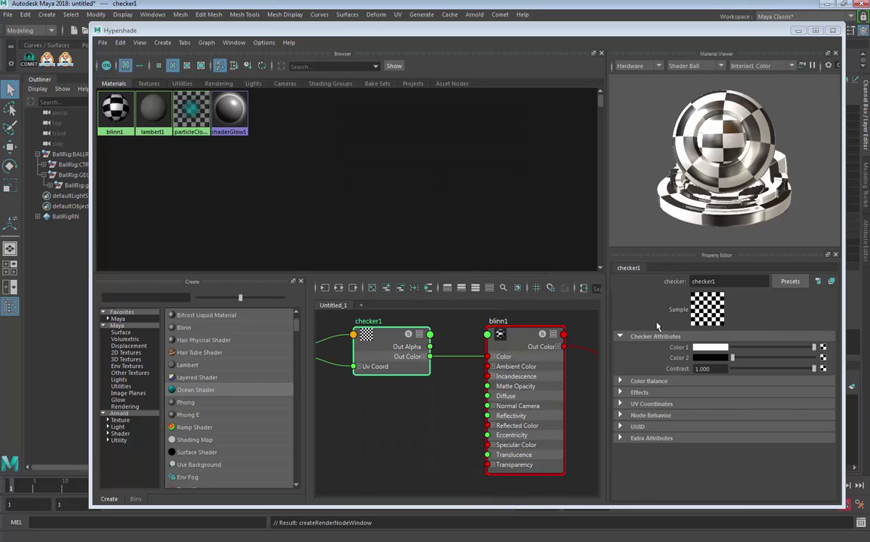
- Darken the checker texture by setting Color 1 to a dark grey and Color 2 to a slightly darker, near-black grey
click(745, 348)
click(746, 358)
drag(746, 360, 738, 358)
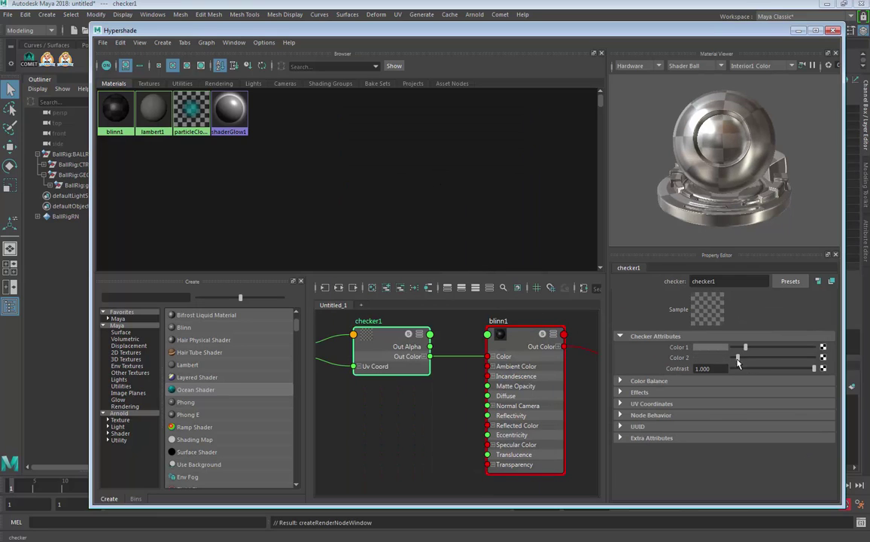
- Select the ball geometry in the viewport and assign the blinn1 material to it
drag(474, 33, 811, 48)
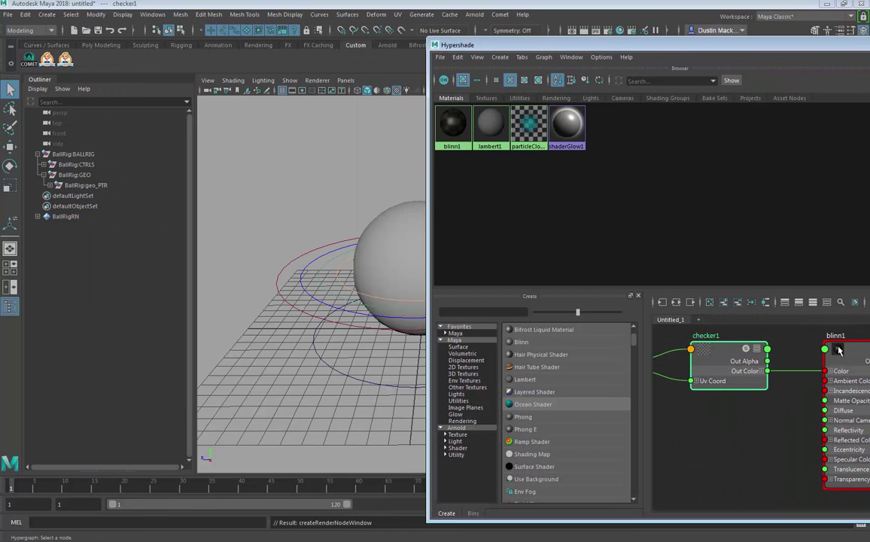
middle_drag(402, 205, 405, 216)
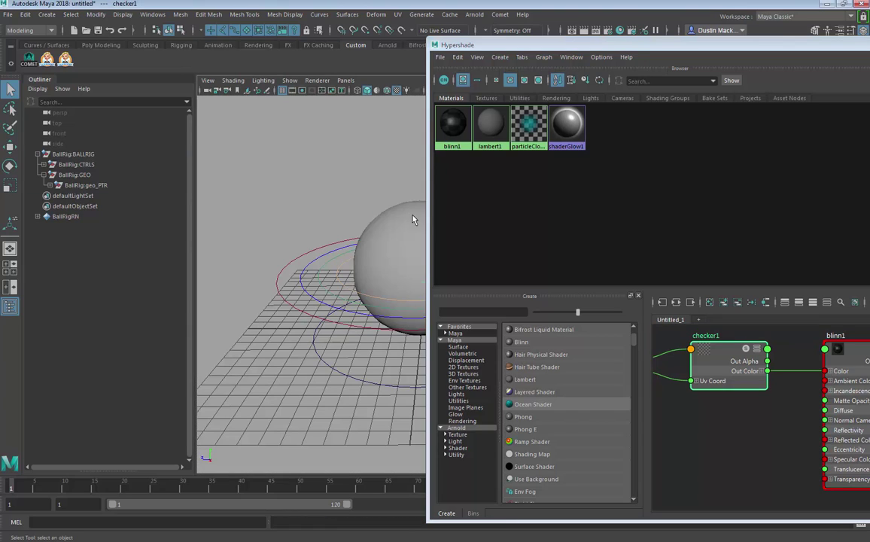
click(413, 219)
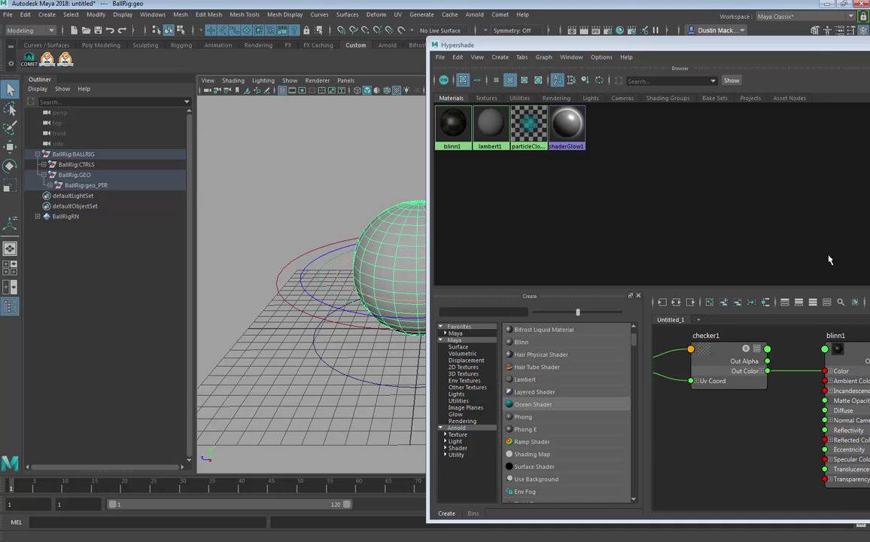
drag(816, 47, 584, 14)
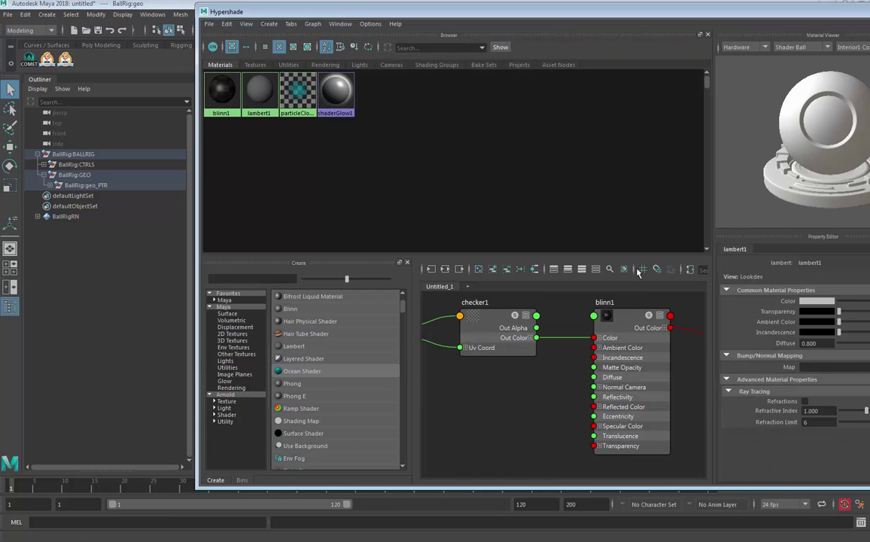
right_click(608, 317)
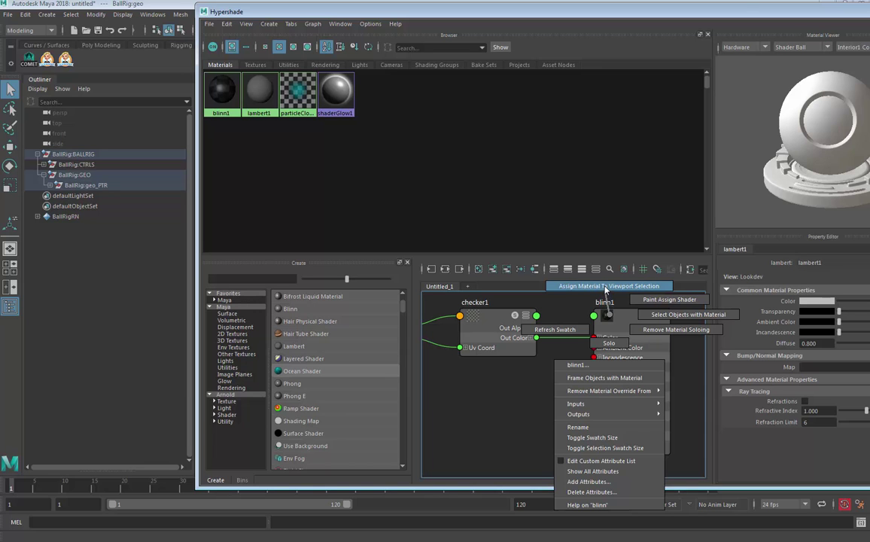
click(605, 297)
- Close the Hypershade window, keeping the unsaved scene open
drag(680, 12, 687, 37)
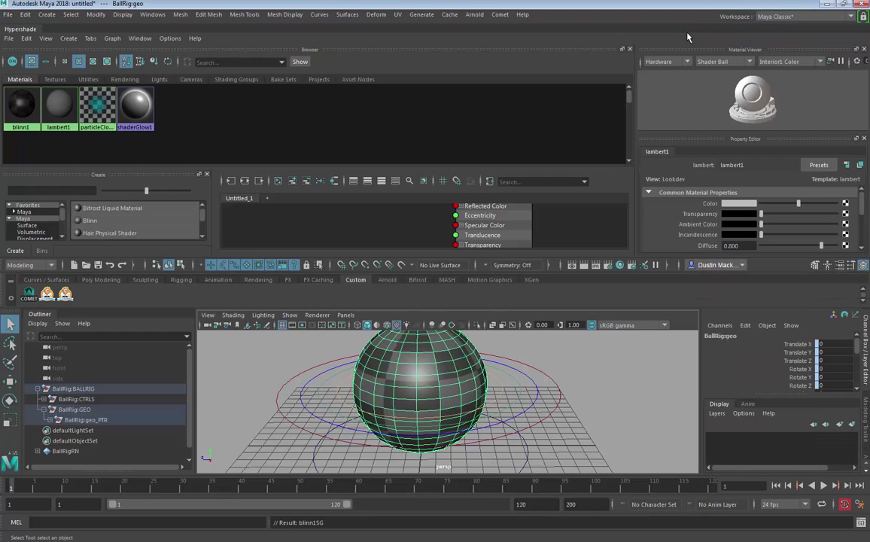
click(862, 5)
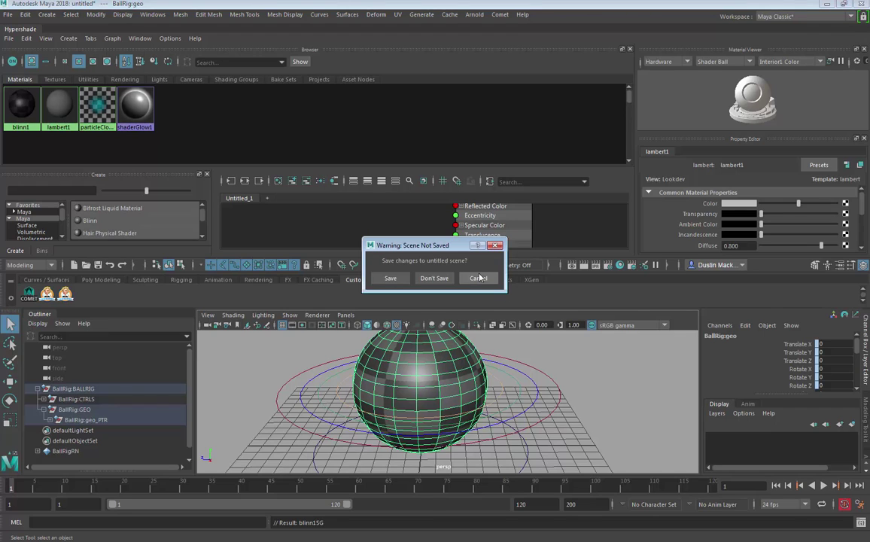
click(478, 279)
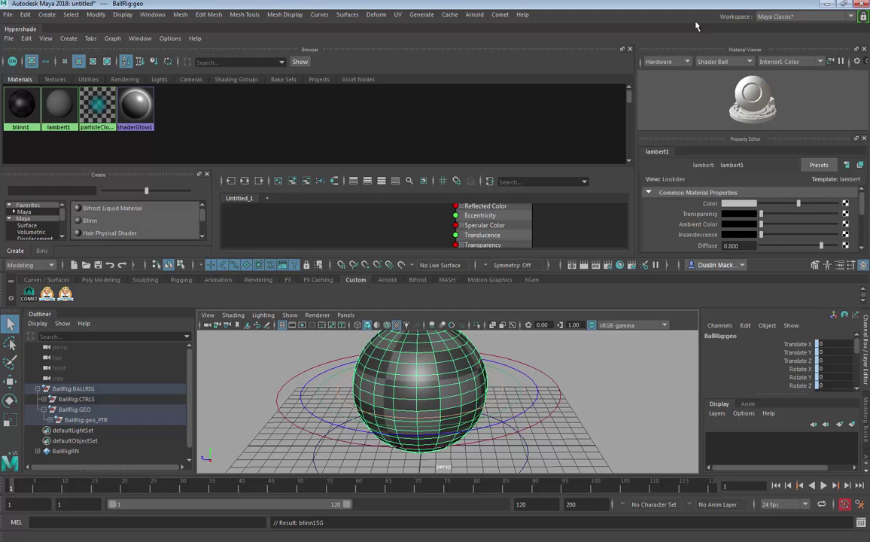
drag(23, 29, 335, 138)
click(681, 143)
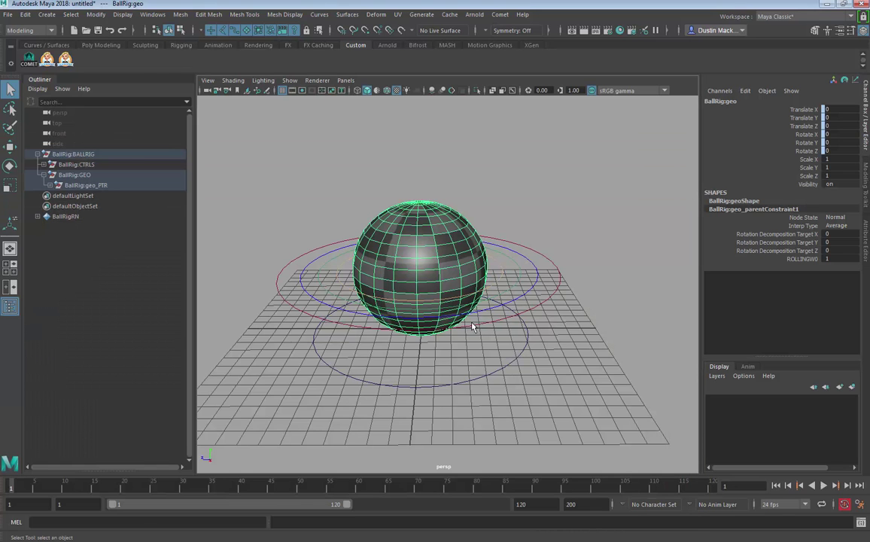
- Reduce the ball's blinn1 shine with Eccentricity 0.045, Specular Roll Off 0.552 and a slightly darker Specular Color
click(558, 225)
alt+drag(466, 236, 508, 268)
click(465, 254)
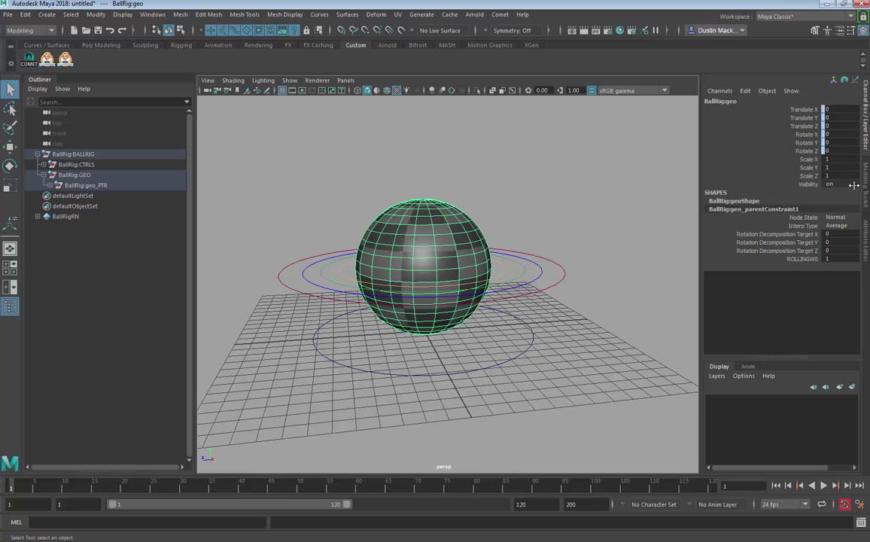
click(866, 239)
click(852, 98)
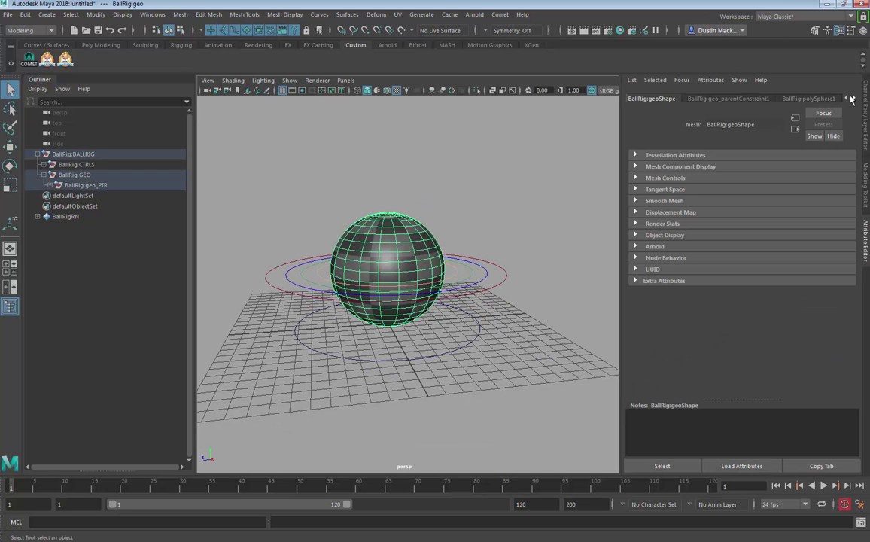
click(827, 99)
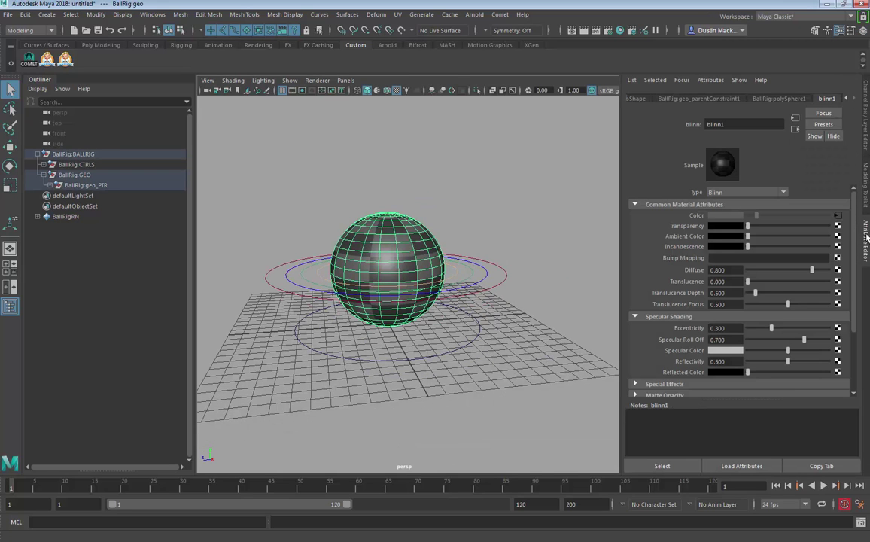
click(778, 351)
drag(767, 340, 750, 328)
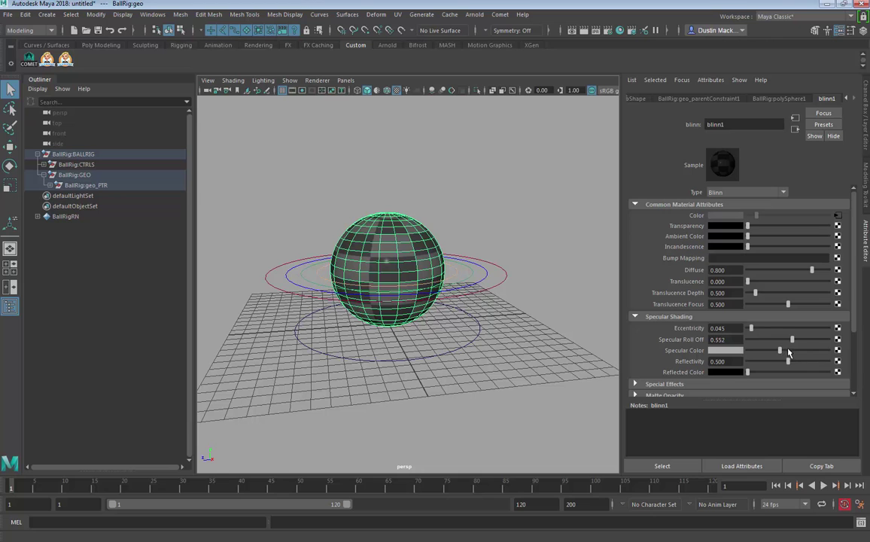
- Select the BallRig:PLACER control under the ball with the Move tool and show its channels
click(582, 247)
mouse_move(516, 277)
alt+mouse_down()
mouse_move(545, 283)
mouse_move(513, 283)
alt+mouse_up()
click(504, 276)
key(w)
scroll(489, 298, down, 4)
alt+drag(492, 310, 489, 331)
scroll(382, 257, down, 8)
alt+middle_drag(382, 256, 392, 240)
scroll(437, 278, up, 8)
alt+middle_drag(480, 304, 483, 355)
alt+right_drag(484, 355, 500, 343)
click(506, 338)
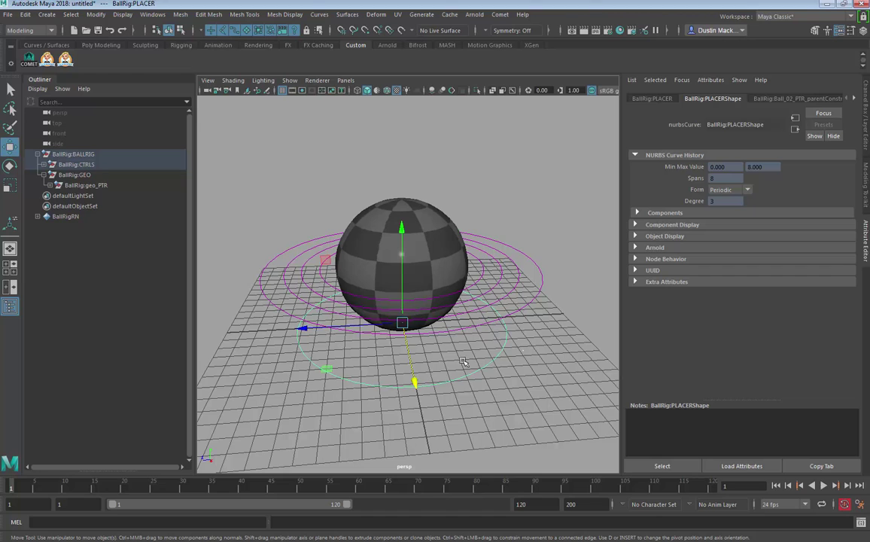
key(ctrl+a)
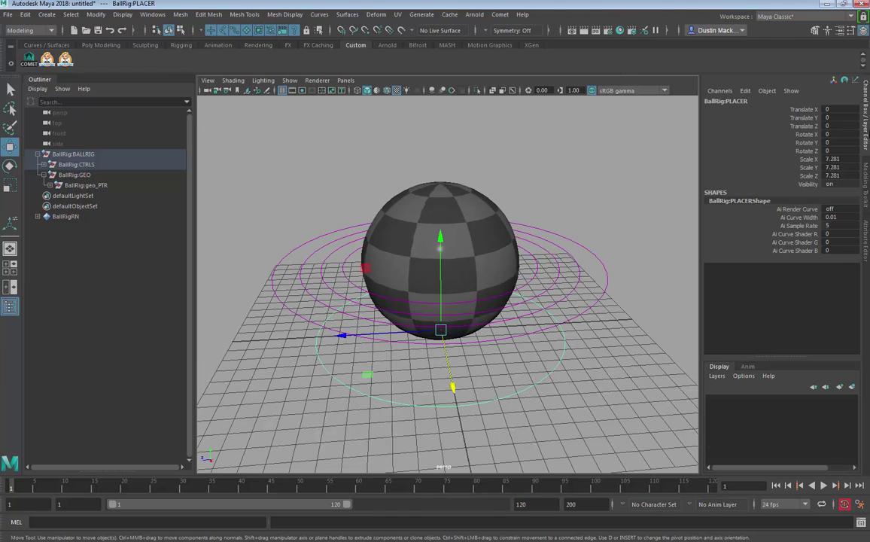
- Try moving the PLACER control along the Z axis, and undo the move
drag(413, 335, 463, 331)
key(ctrl+z)
key(ctrl+z)
key(ctrl+z)
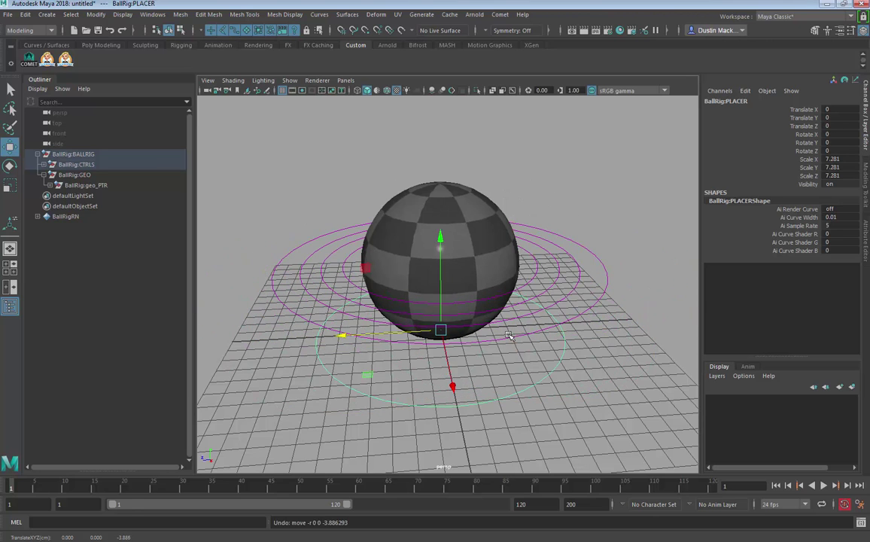
- Select the outermost TRANS control, try moving the ball with it, and undo the move
click(587, 302)
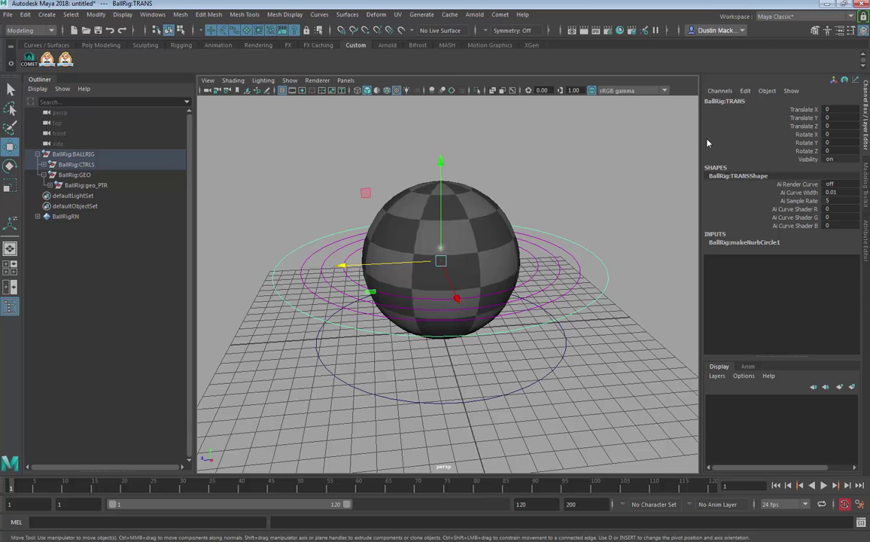
drag(438, 164, 503, 177)
key(ctrl+z)
- Select the blue ROT control, try moving the ball freely with it, and undo the move
click(573, 286)
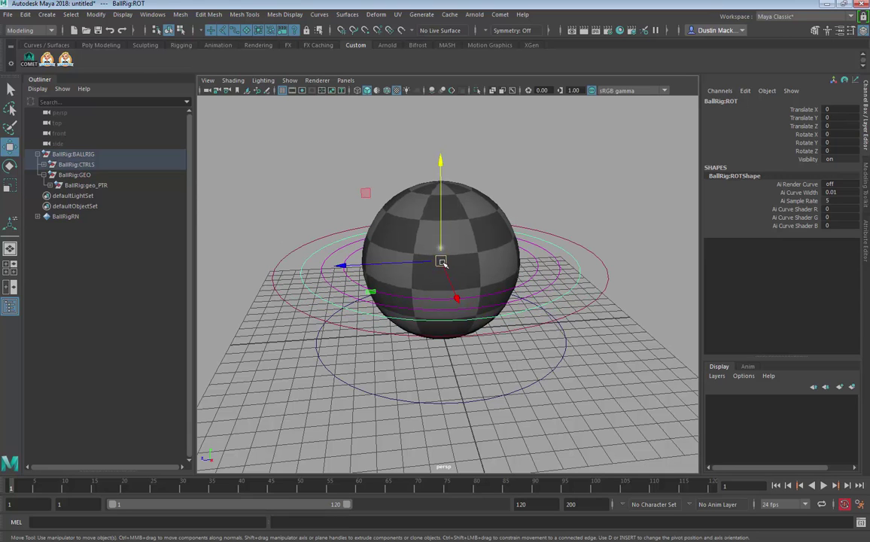
drag(441, 262, 503, 202)
key(ctrl+z)
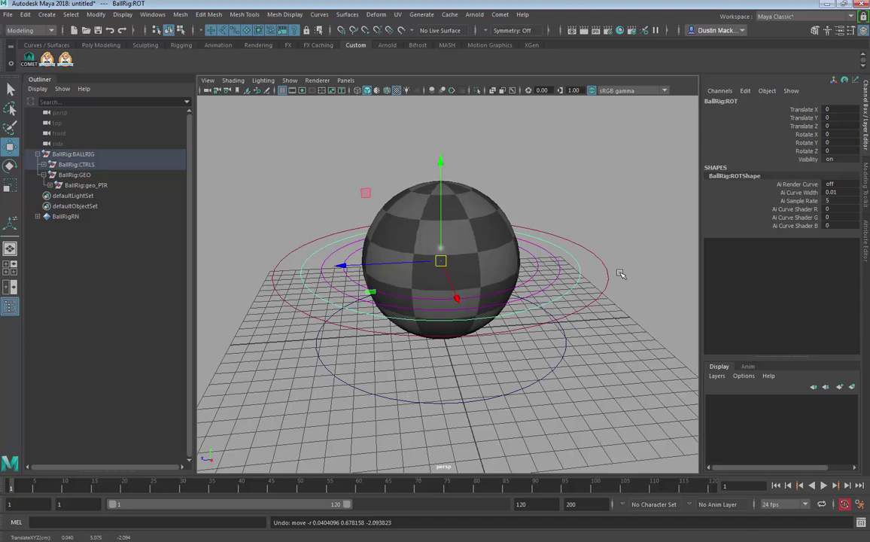
- Select the SqSt control and squash the ball by setting its SQUASHSTRECH to -7
click(602, 246)
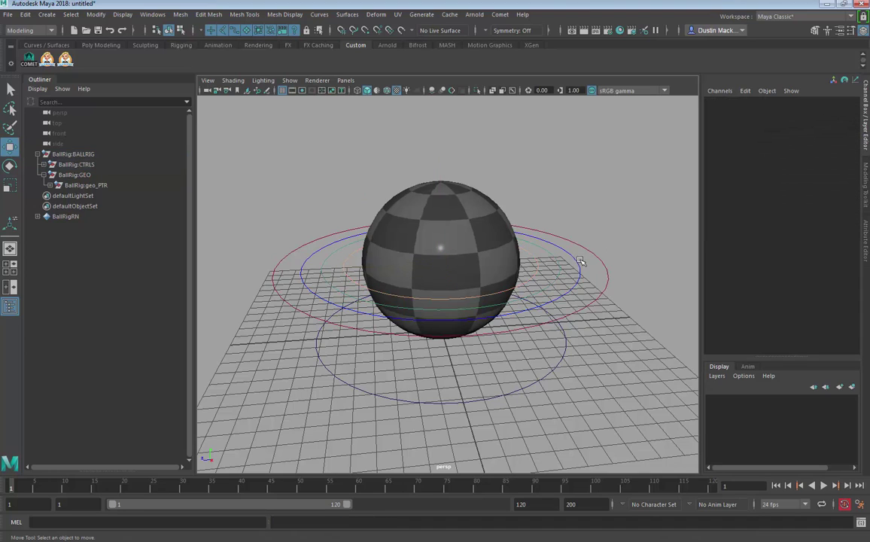
click(501, 249)
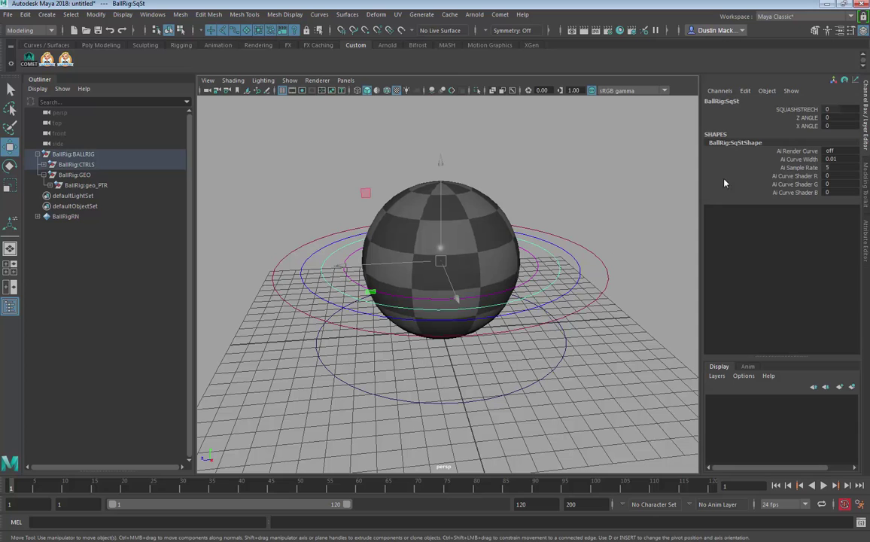
click(802, 110)
alt+drag(538, 293, 549, 284)
middle_drag(548, 284, 501, 298)
alt+drag(517, 293, 520, 291)
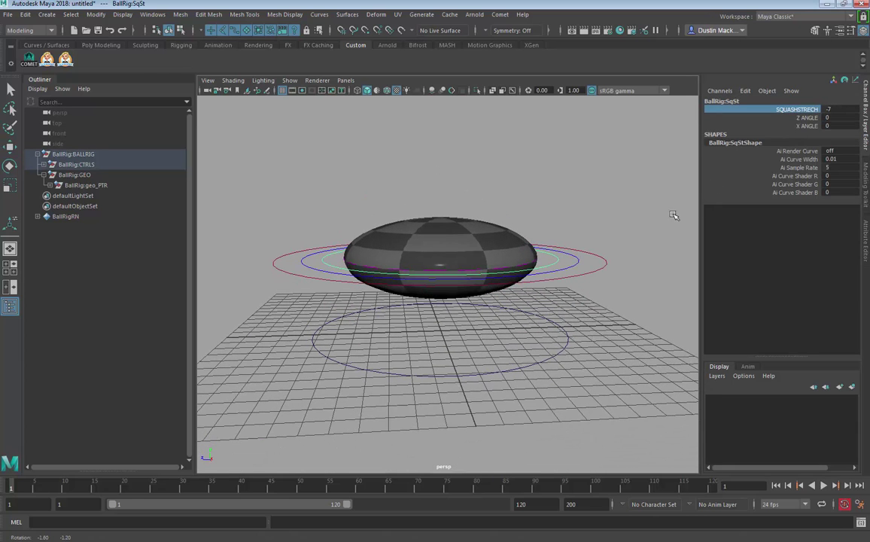
- Try tilting the squashed ball with the Z ANGLE channel, and undo the tilt
click(811, 118)
middle_drag(557, 242, 604, 242)
key(ctrl+z)
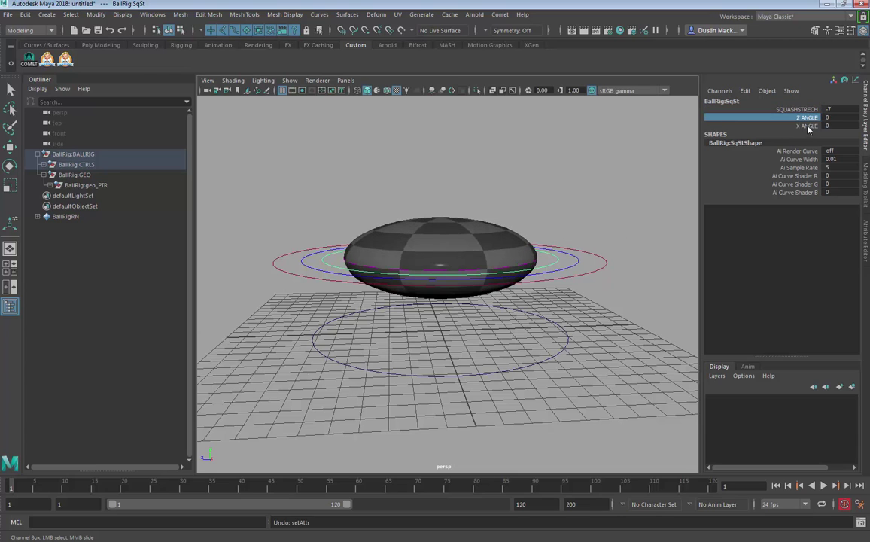
- Test tilting the squashed ball with the X ANGLE channel, including a value of 47, and reset it to 0
click(806, 126)
middle_drag(807, 126, 269, 297)
middle_drag(328, 299, 691, 301)
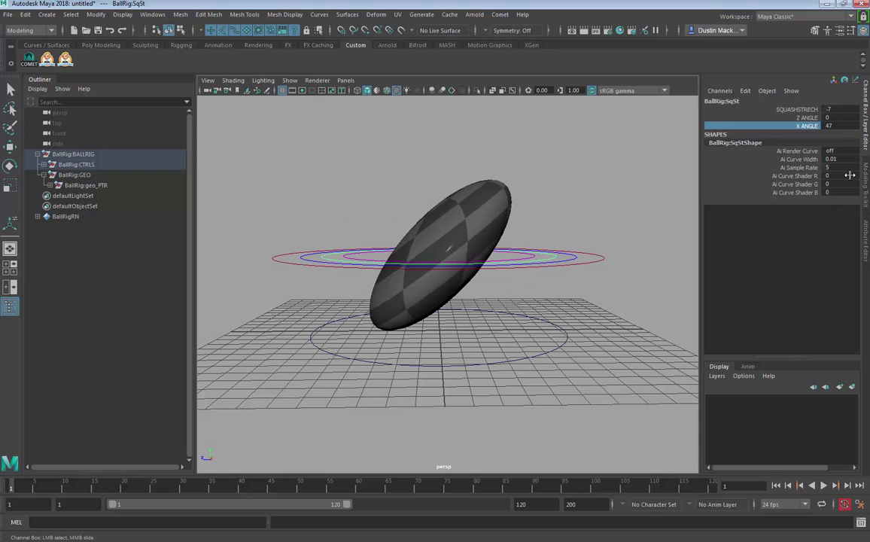
middle_drag(848, 175, 599, 225)
alt+drag(599, 225, 657, 197)
click(825, 125)
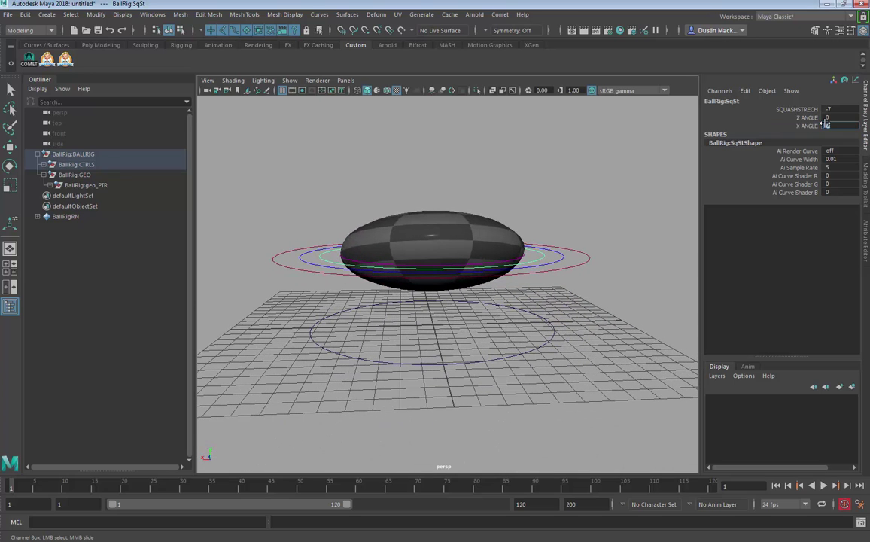
text(0)
key(Return)
- Tilt the squashed ball both ways with the Z ANGLE channel, first to 13 and finally to -14
alt+drag(457, 321, 597, 278)
alt+drag(663, 191, 539, 208)
middle_drag(596, 230, 692, 239)
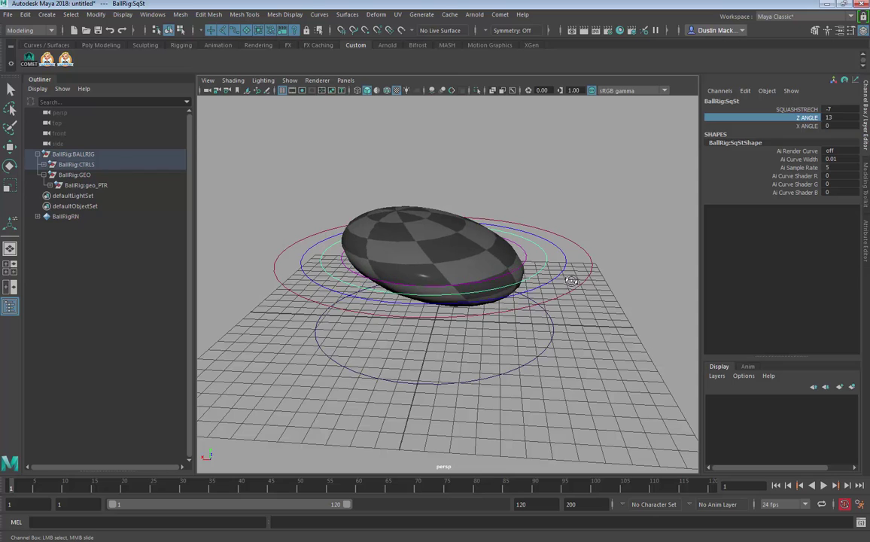
alt+drag(574, 280, 576, 276)
middle_drag(550, 280, 403, 292)
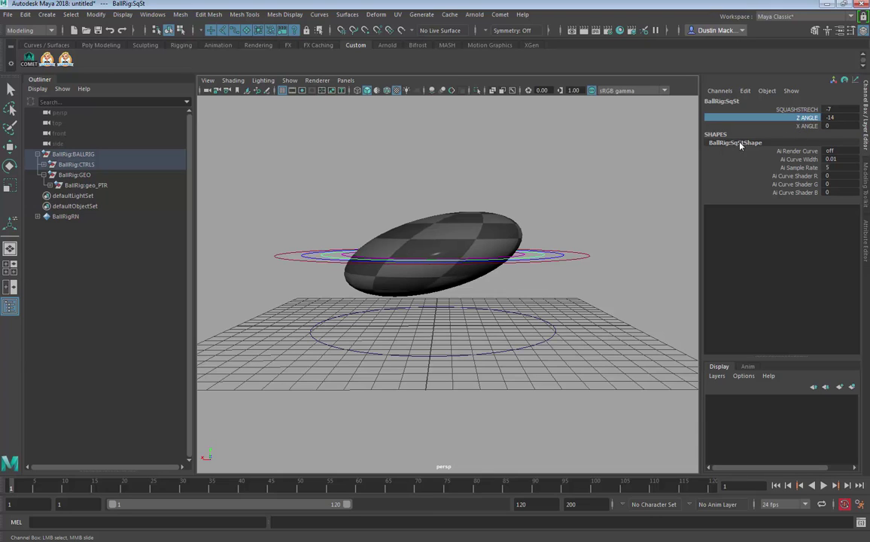
- Undo the tilt and squash changes on the SqSt control
key(ctrl+z)
key(ctrl+z)
key(ctrl+z)
key(ctrl+z)
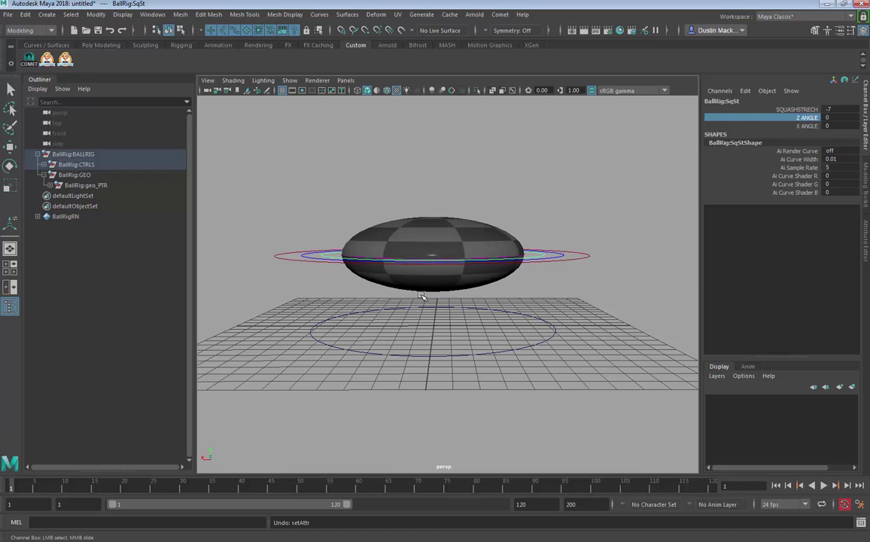
key(ctrl+z)
key(ctrl+z)
- Select the BallRig:PLACER control with the Move tool and frame the whole ball rig at an angle from above
alt+drag(406, 299, 578, 357)
alt+right_drag(578, 357, 500, 367)
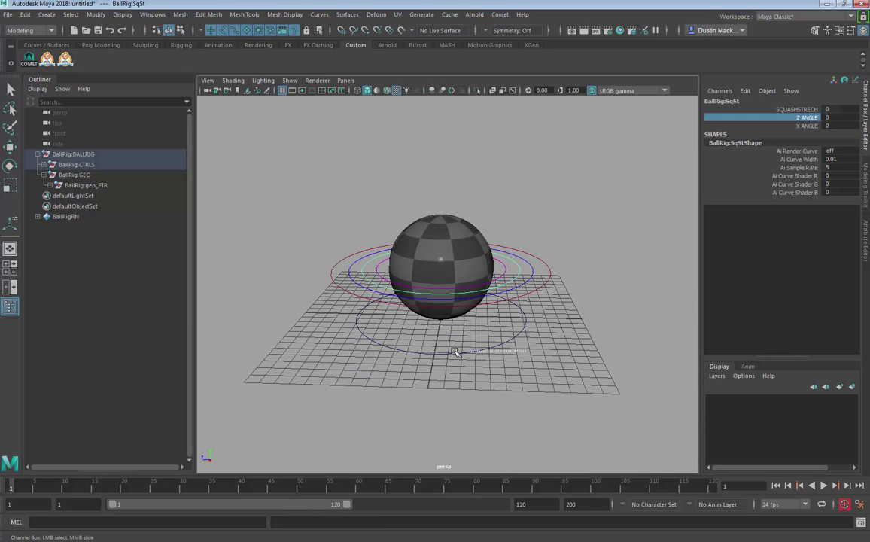
click(459, 354)
key(w)
alt+middle_drag(492, 316, 528, 351)
alt+right_drag(529, 352, 572, 314)
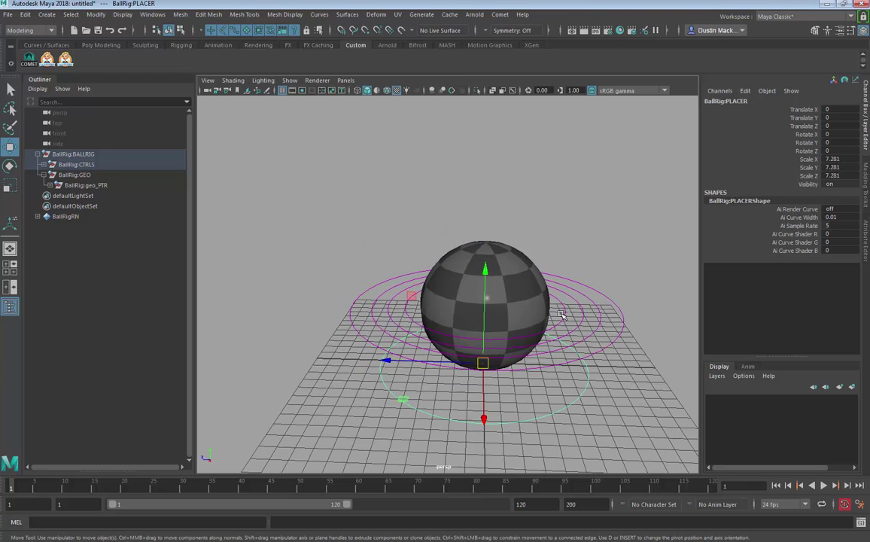
- Select the ball's ROLLING control for rotation and test Rotate Z, as well as Rotate Y and Z together, undoing each rotation
click(560, 315)
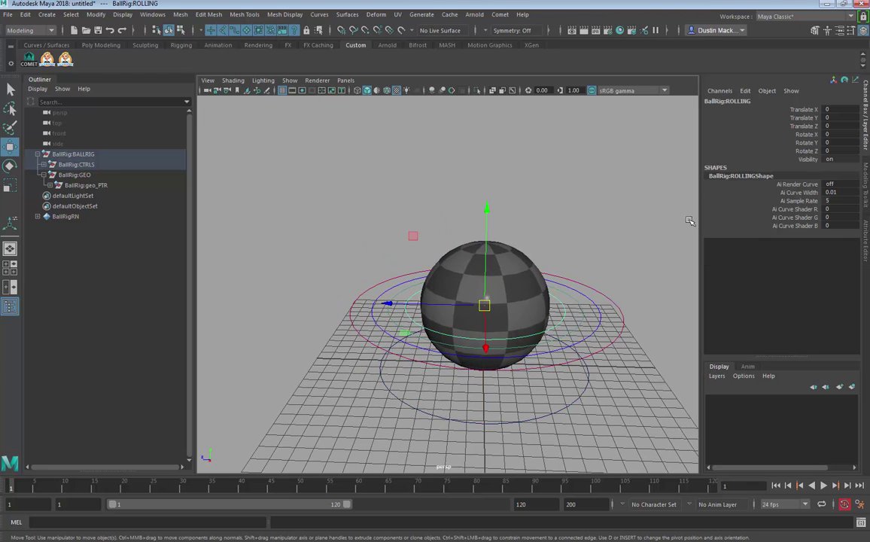
key(e)
click(816, 152)
middle_drag(529, 191, 669, 200)
key(ctrl+z)
ctrl+click(801, 143)
middle_drag(566, 177, 726, 185)
key(ctrl+z)
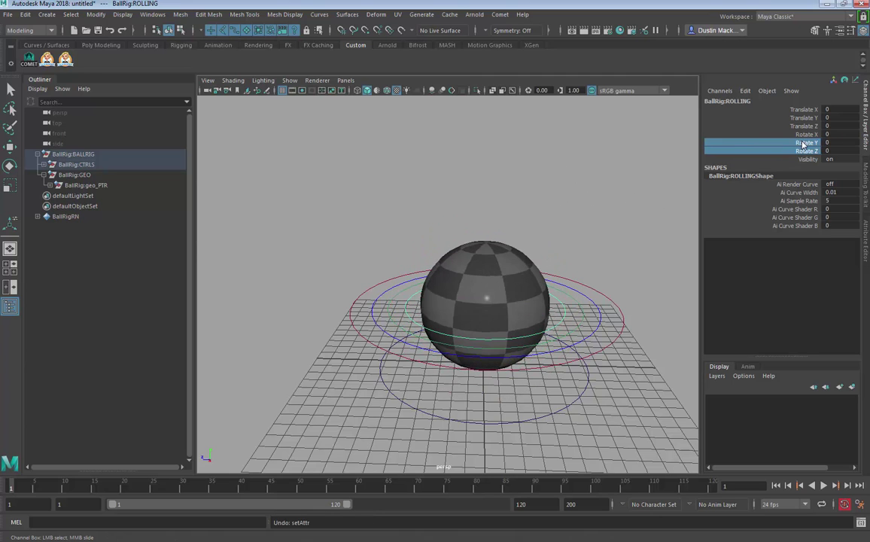
- Test the ROLLING control's Rotate Y and Rotate X channels one at a time, undoing each rotation
click(803, 143)
middle_drag(605, 208, 764, 179)
key(ctrl+z)
click(809, 135)
middle_drag(572, 173, 785, 159)
key(ctrl+z)
- Select the PLACER control with the Move tool, try sliding the rig across the ground plane, and undo the move
alt+drag(592, 272, 665, 240)
scroll(497, 320, down, 5)
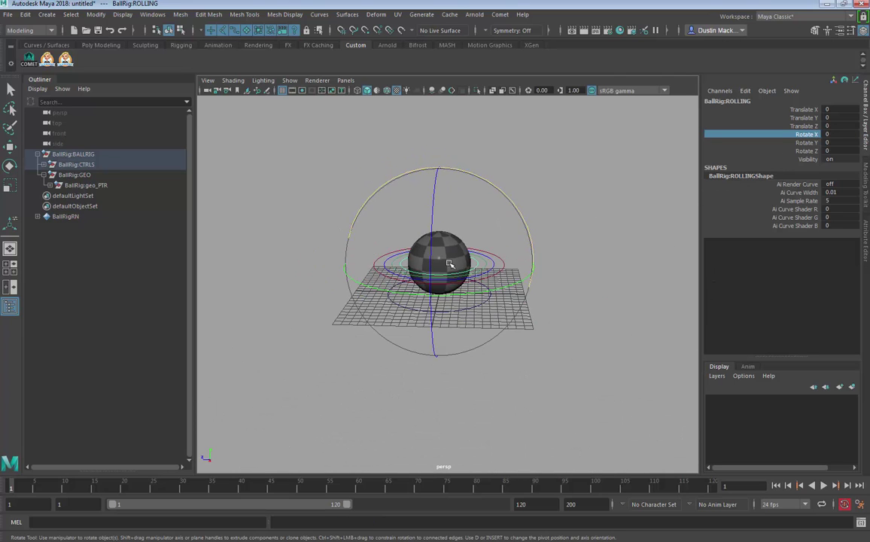
key(w)
click(471, 309)
drag(353, 318, 411, 299)
key(ctrl+z)
- Switch the perspective viewport to the side view of the ball rig
alt+drag(461, 317, 459, 317)
alt+right_drag(460, 317, 507, 335)
alt+middle_drag(506, 336, 501, 342)
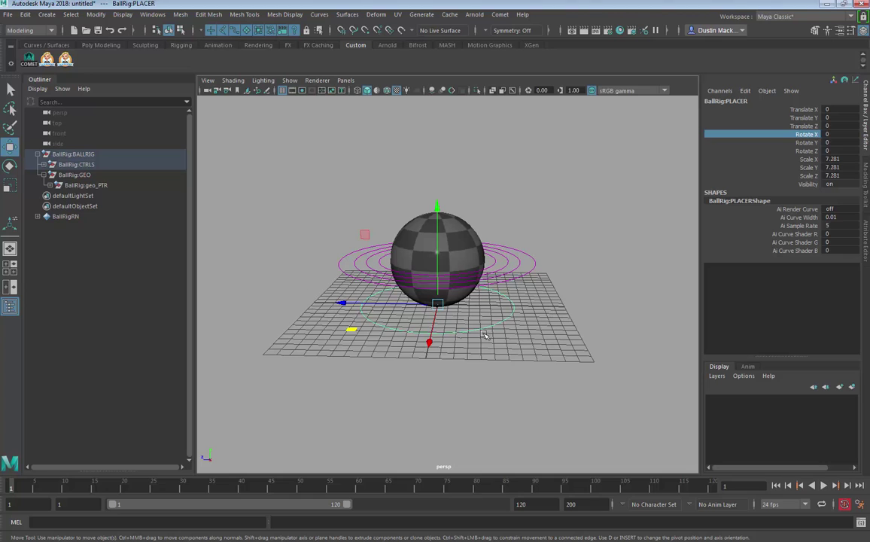
scroll(520, 344, down, 2)
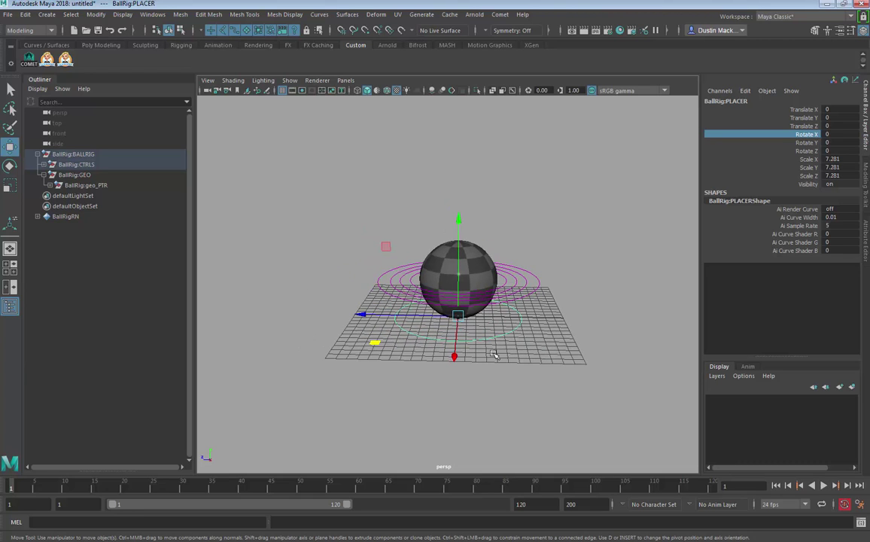
key(space)
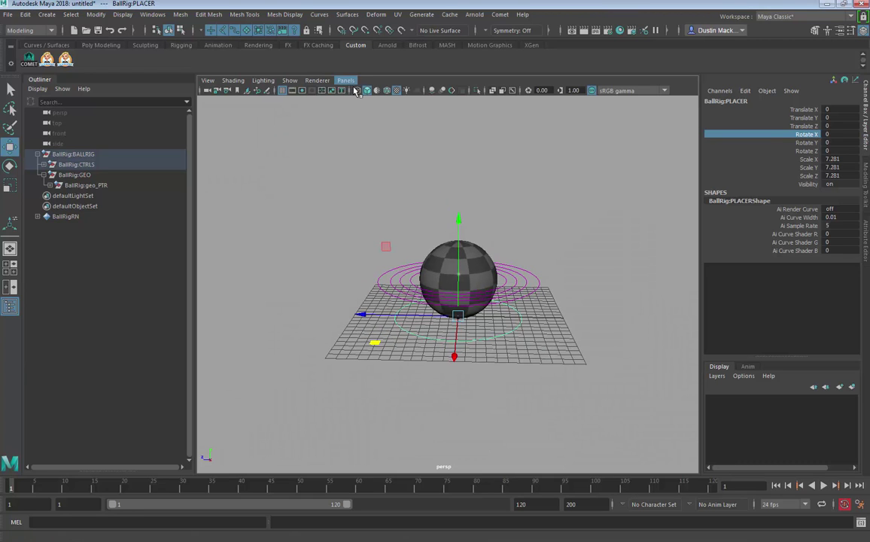
key(space)
drag(492, 239, 520, 239)
key(space)
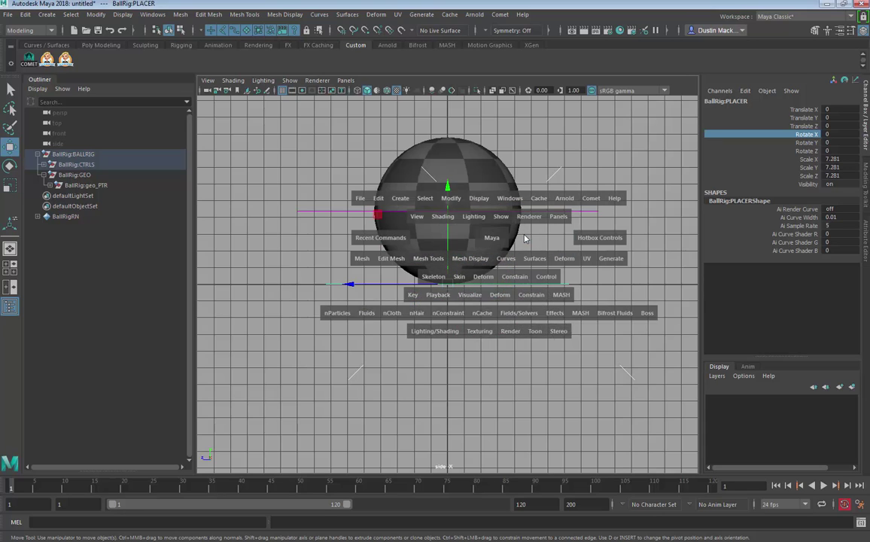
- Expand the rig's CTRLS and PLACER_PTR groups in the Outliner to reveal the PLACER control
click(44, 164)
click(49, 185)
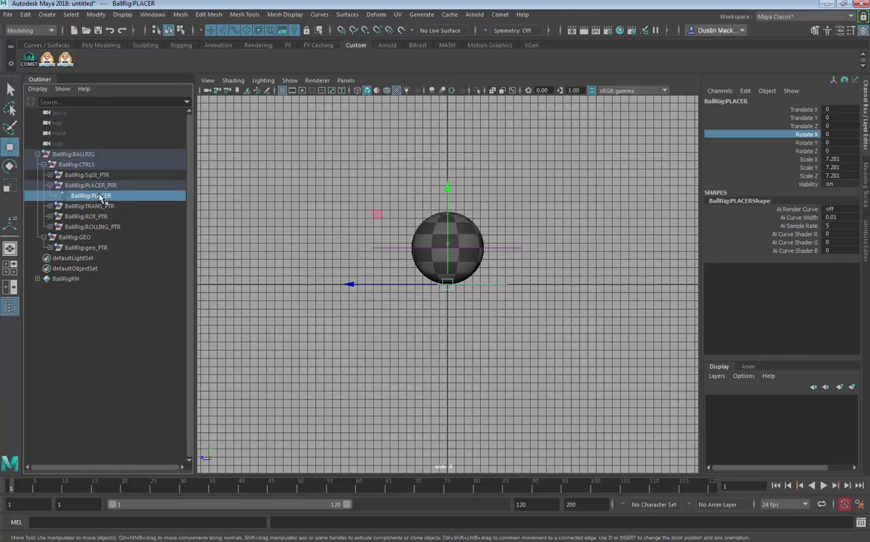
scroll(492, 310, down, 6)
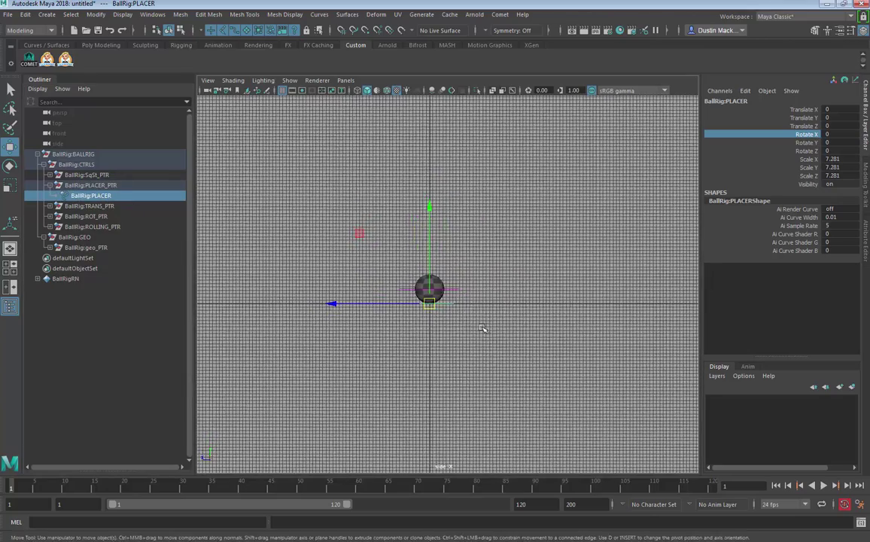
- Set the playback end frame to 96
double_click(527, 505)
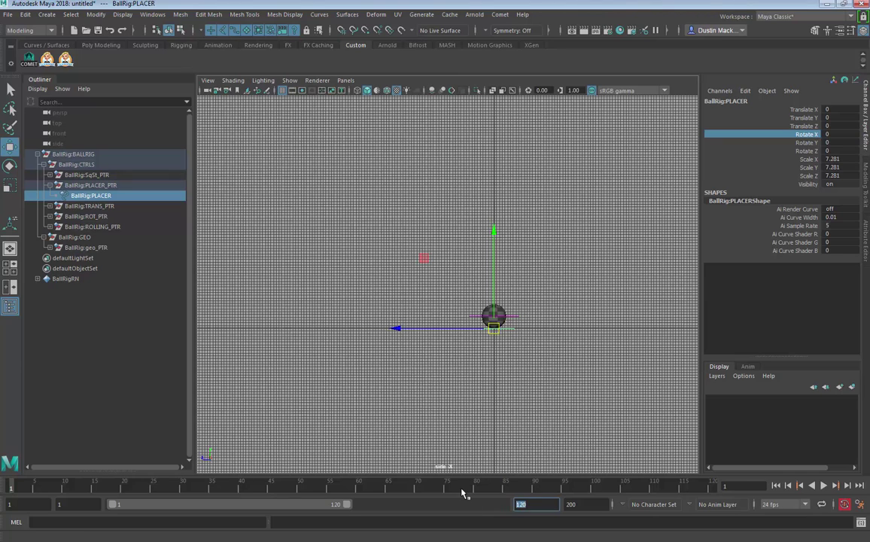
text(96)
key(Return)
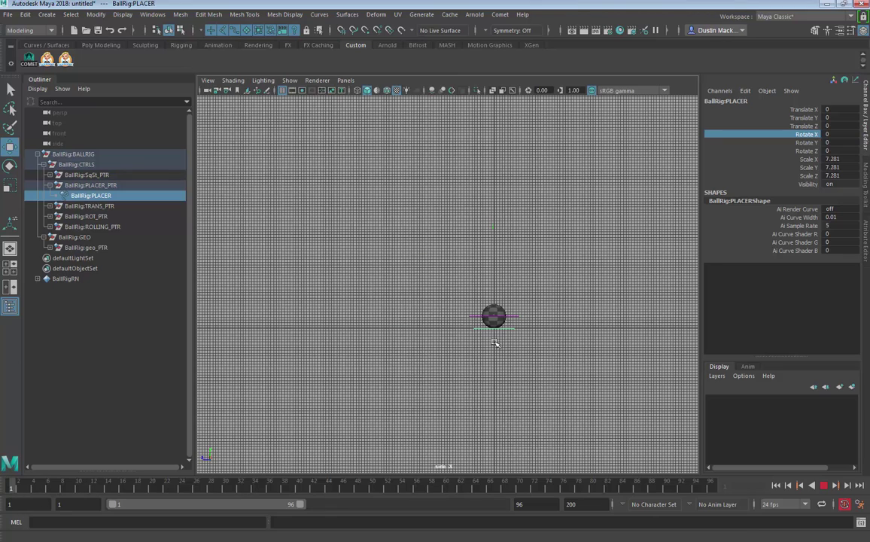
- Move the PLACER control along Z to about 62 and key its translation at frame 1
drag(461, 328, 292, 386)
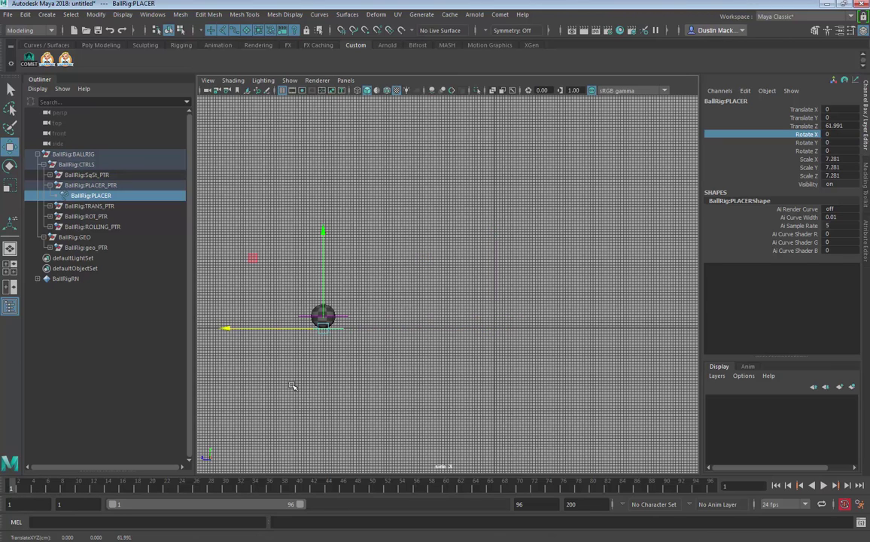
key(shift+w)
drag(15, 487, 33, 486)
- Set the PLACER control's Translate Z to 0 at frame 96 and scrub back to frame 1
click(709, 487)
double_click(832, 126)
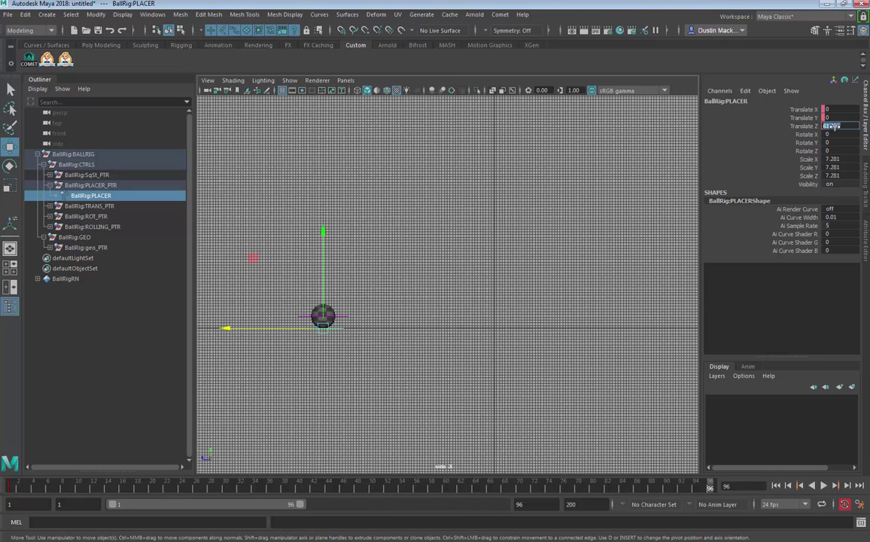
text(0)
key(Return)
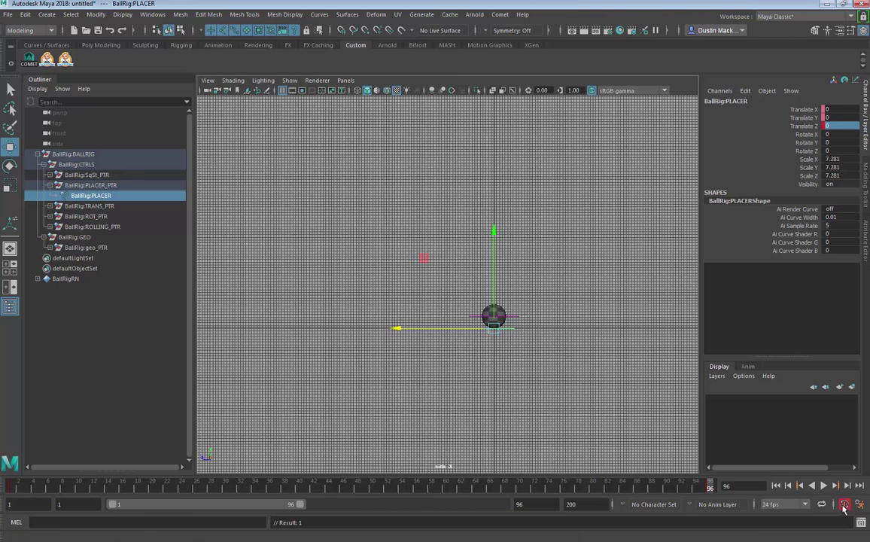
drag(337, 491, 12, 489)
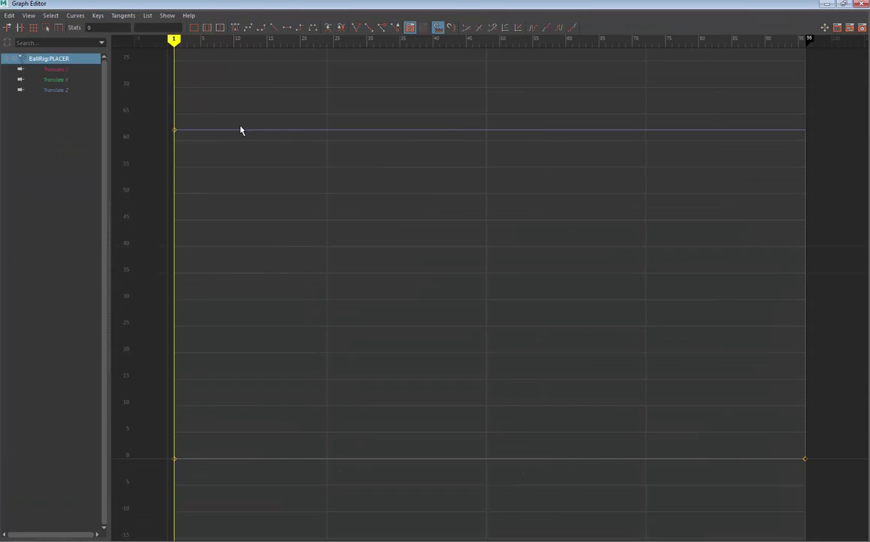
- Examine the PLACER control's Translate X, Y and Z curves one by one in the Graph Editor
click(75, 69)
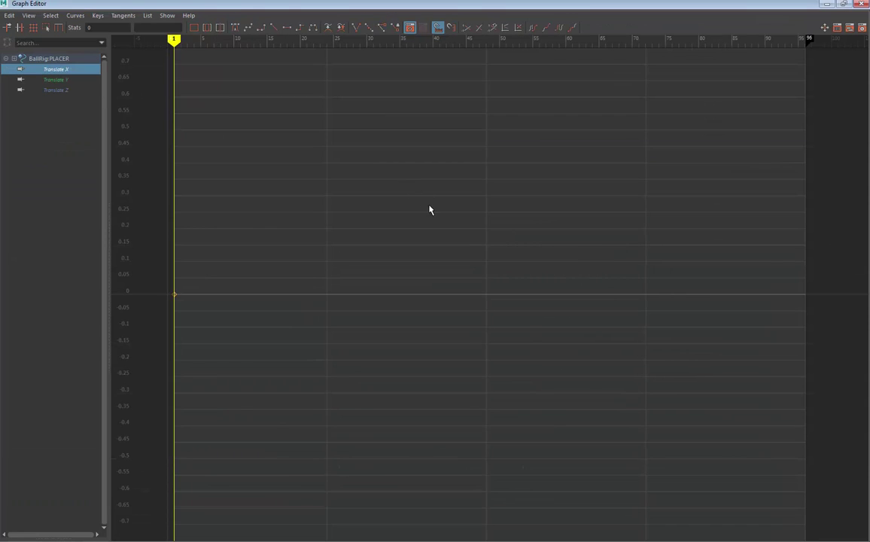
key(f)
click(84, 90)
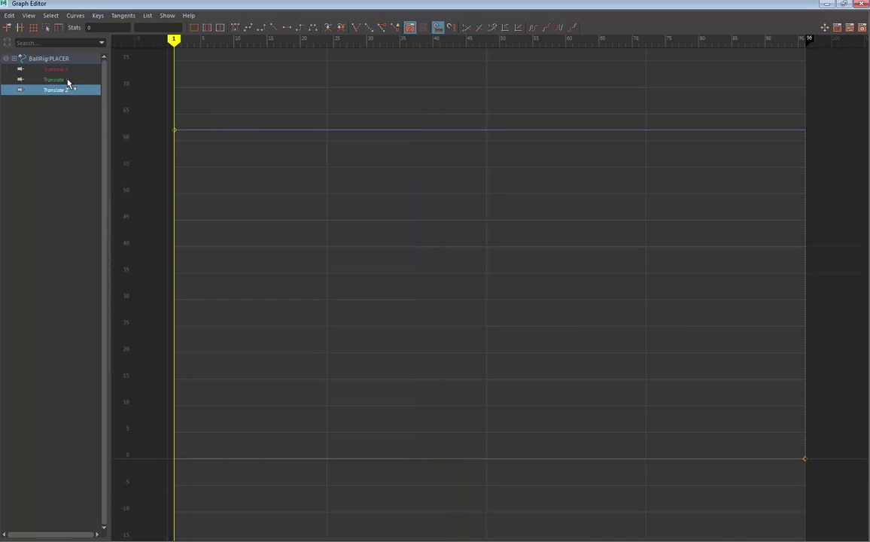
click(70, 80)
key(f)
click(72, 91)
click(78, 69)
key(f)
alt+right_drag(431, 270, 301, 272)
alt+right_drag(534, 258, 524, 260)
alt+right_drag(627, 264, 503, 262)
key(f)
click(84, 81)
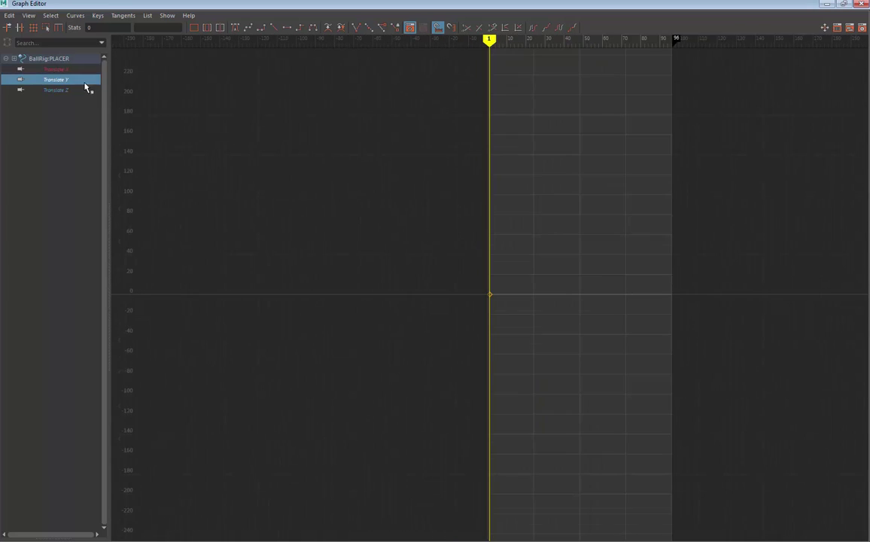
click(61, 90)
key(f)
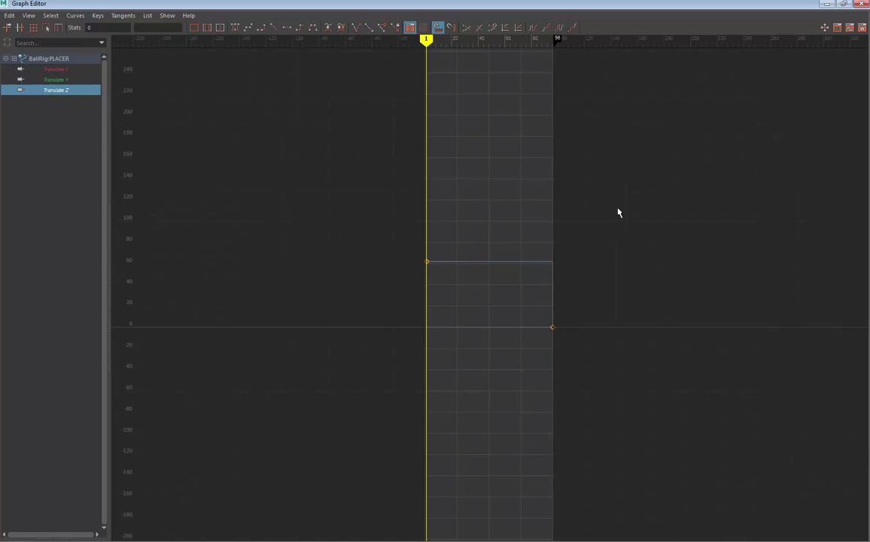
- Select both Translate Z keys in the Graph Editor and give them linear tangents
drag(605, 168, 182, 331)
key(f)
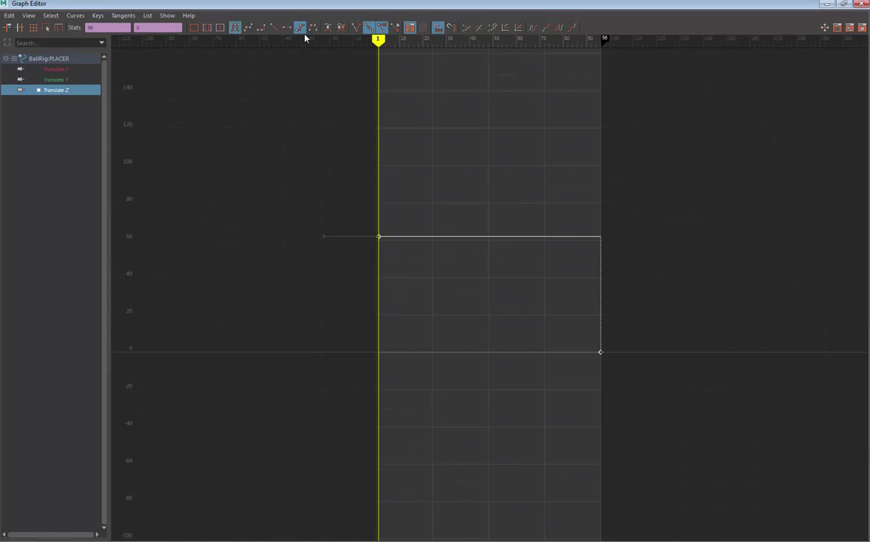
click(274, 28)
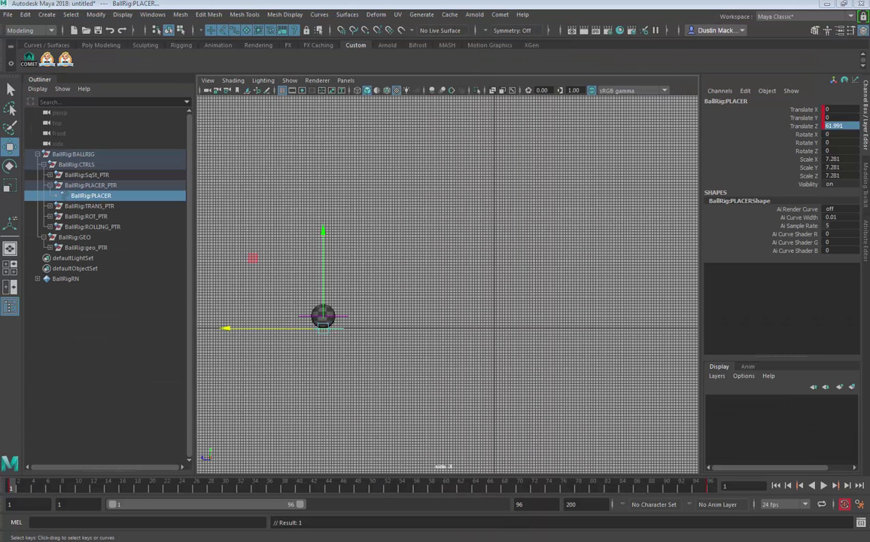
- Set both the default in tangent and default out tangent to Auto in the animation preferences and save them
drag(649, 126, 578, 106)
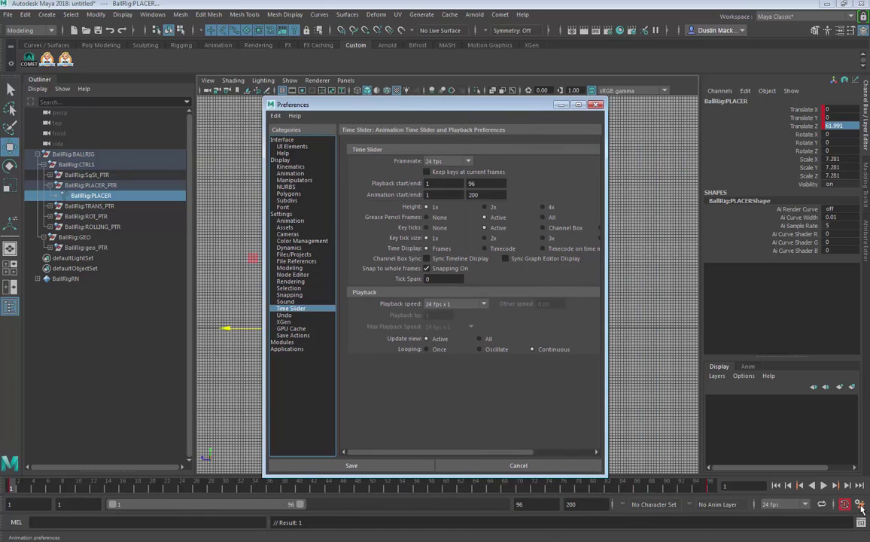
click(292, 216)
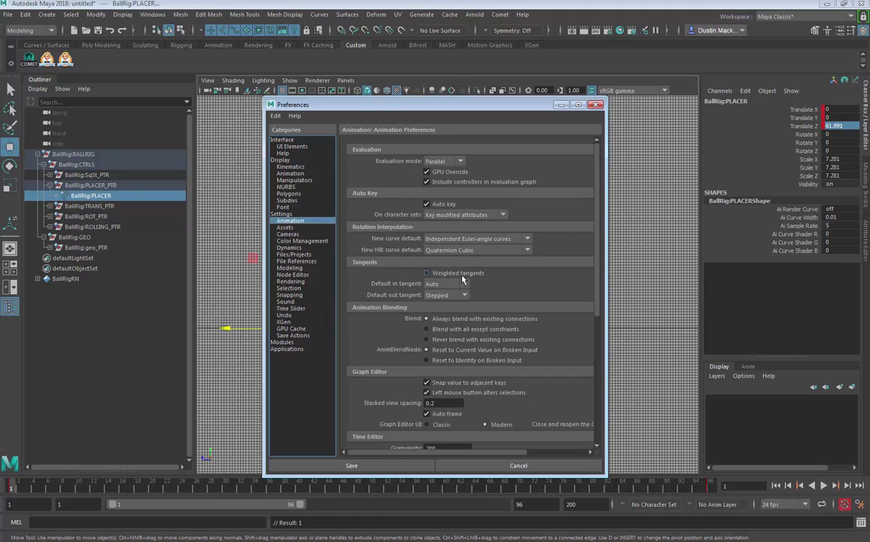
click(464, 284)
click(463, 284)
click(464, 285)
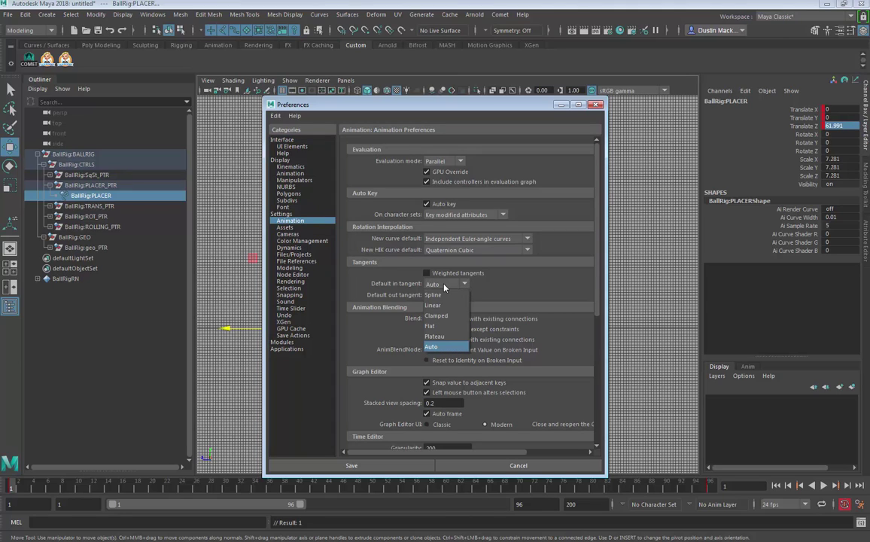
click(432, 347)
click(440, 295)
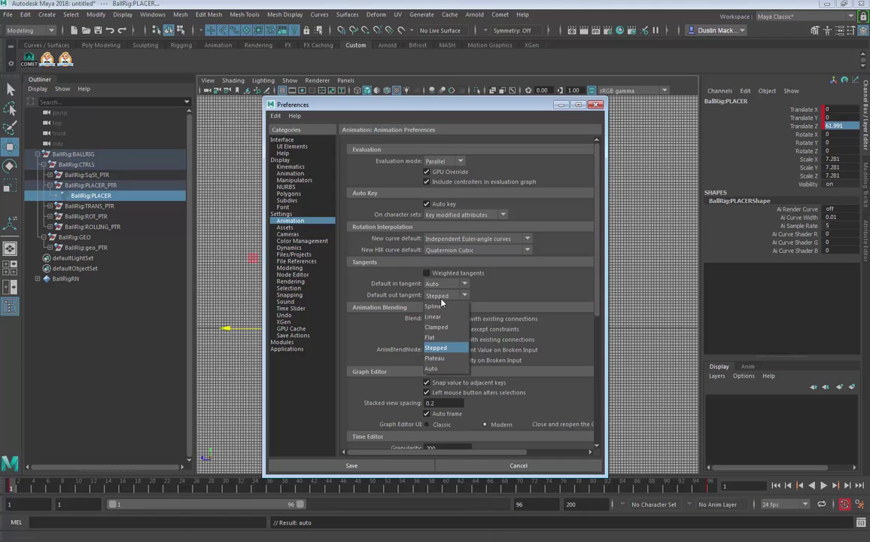
click(449, 369)
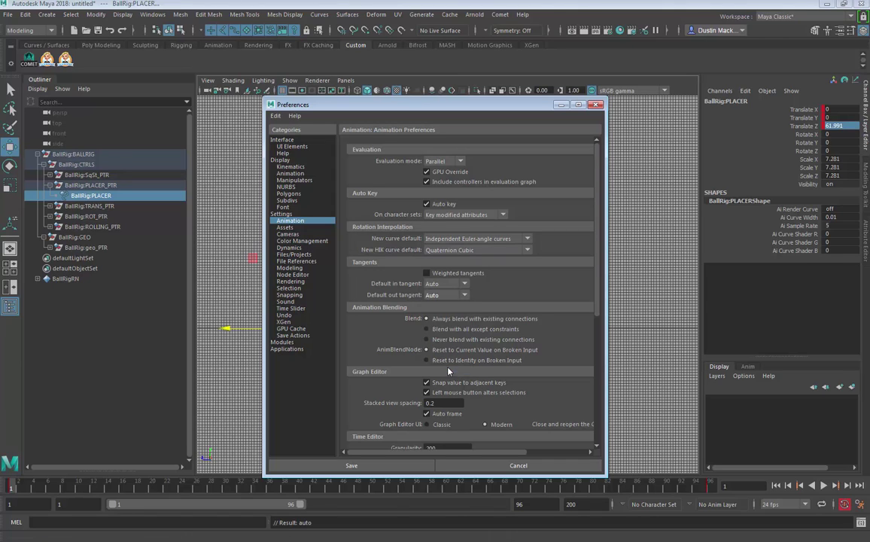
click(598, 106)
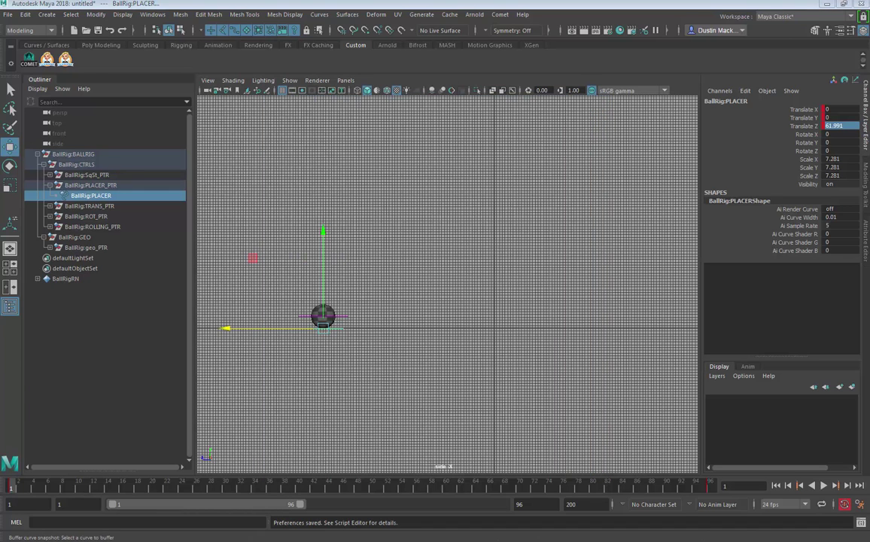
- Dock an enlarged Graph Editor above the side view and apply flat tangents to both Translate Z keys
drag(342, 131, 269, 73)
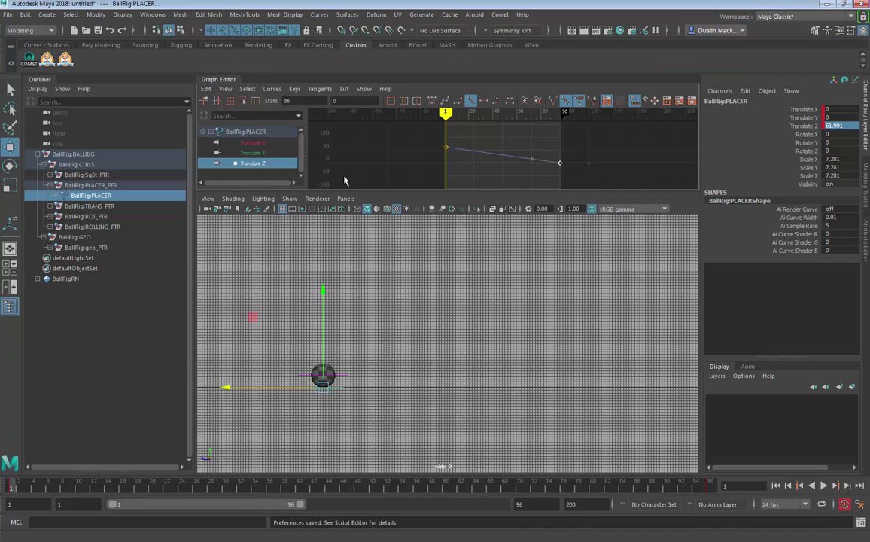
drag(317, 195, 320, 276)
click(429, 103)
drag(621, 150, 259, 262)
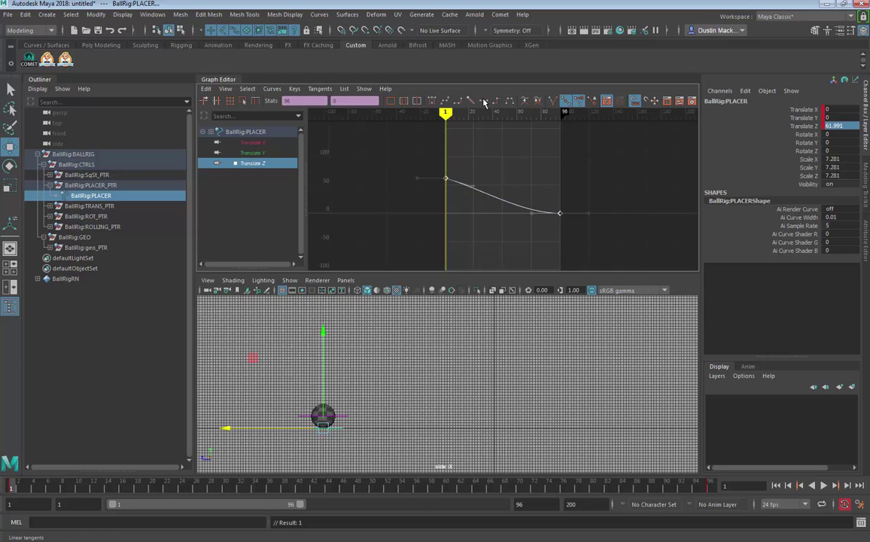
key(f)
scroll(489, 194, down, 1)
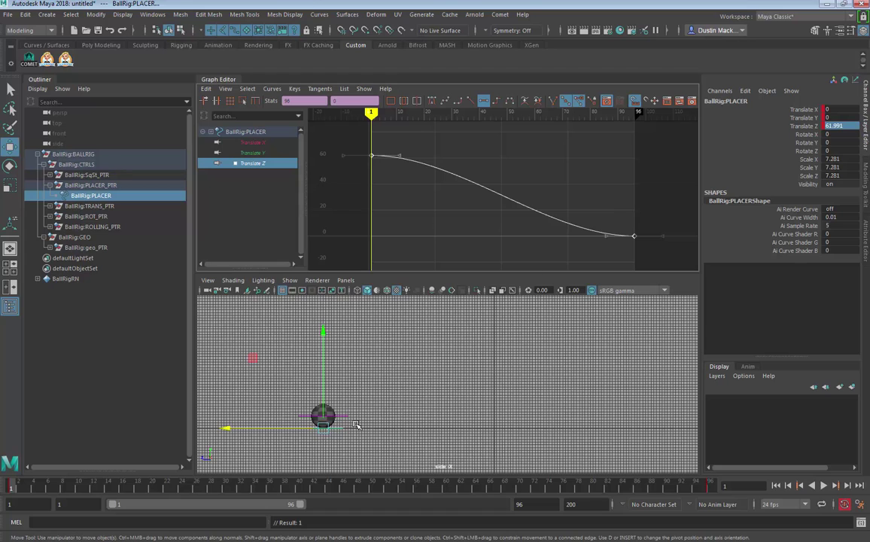
- Play the ball's eased movement across the scene, stop playback, and return to frame 1
key(alt+v)
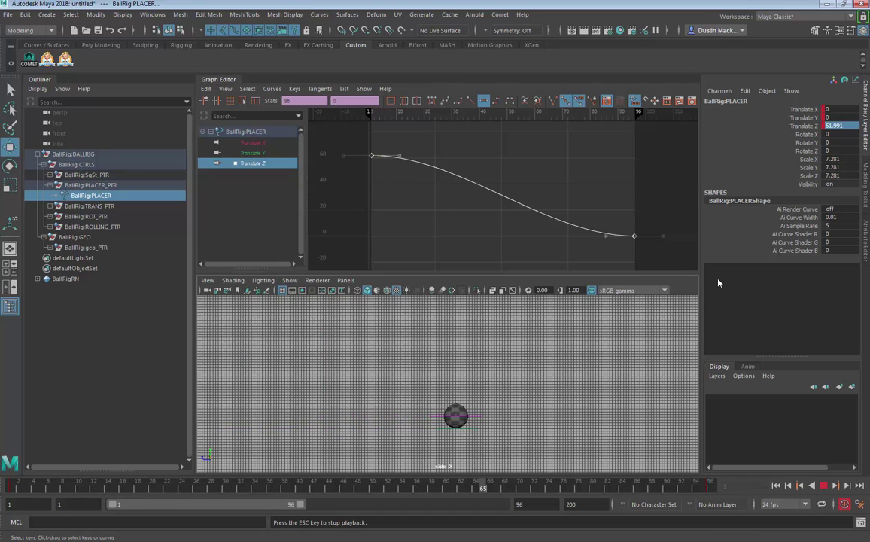
key(Escape)
mouse_move(477, 491)
mouse_down()
mouse_move(599, 478)
mouse_move(10, 482)
mouse_up()
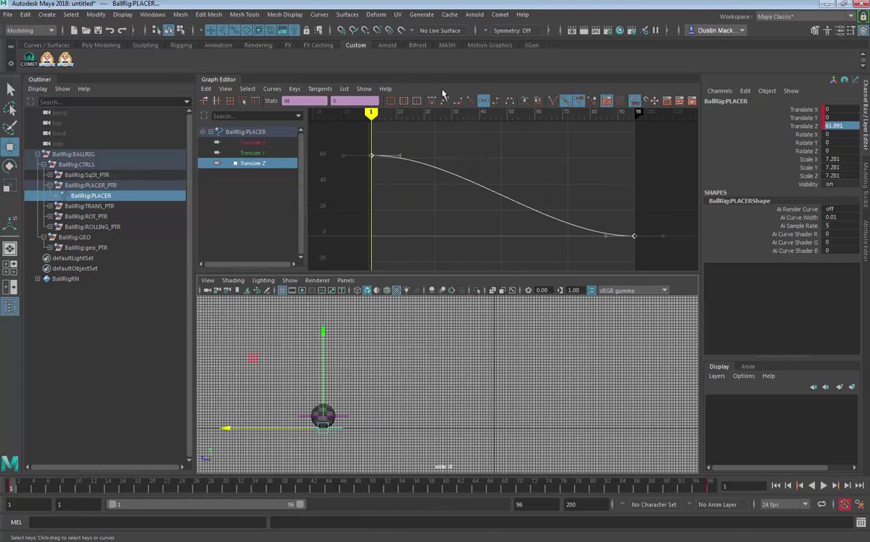
- Give the Translate Z key at frame 1 a linear tangent and play the animation to check the ball's start
drag(343, 193, 403, 137)
click(470, 100)
drag(460, 143, 399, 187)
key(alt+v)
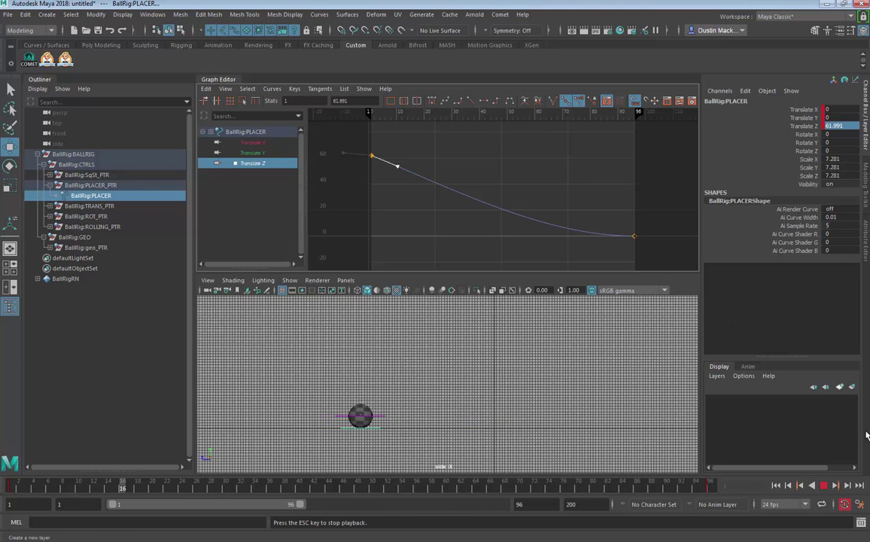
key(Escape)
- Set the playback speed to Play every frame in the Time Slider preferences and save them
click(860, 503)
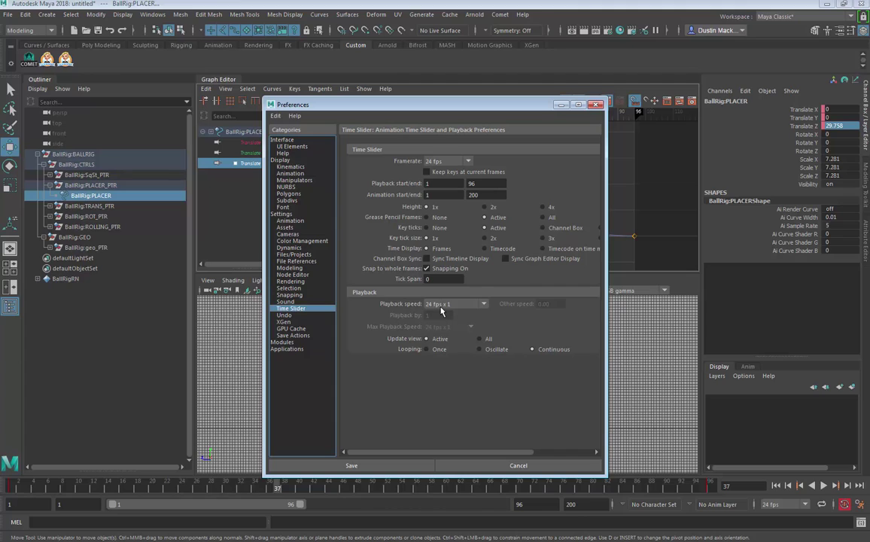
click(318, 218)
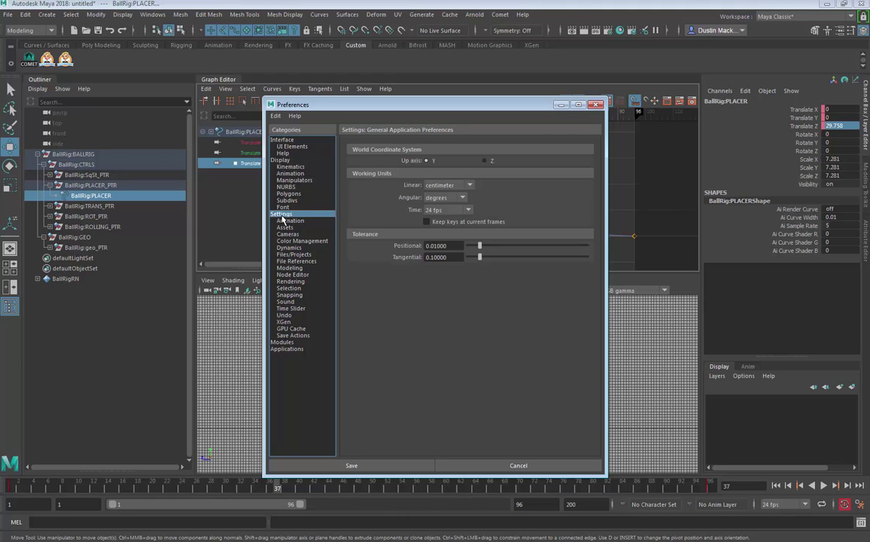
click(292, 308)
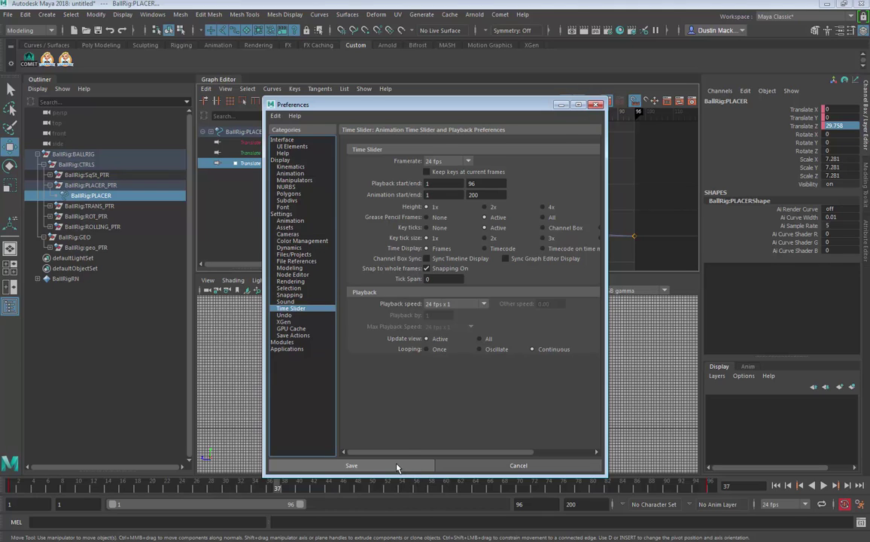
click(440, 305)
click(441, 325)
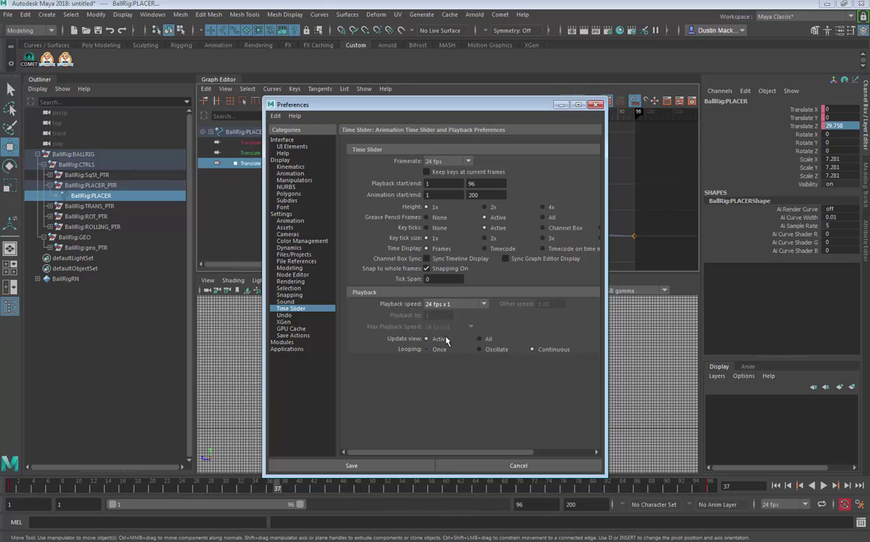
click(442, 305)
click(401, 286)
drag(410, 105, 865, 82)
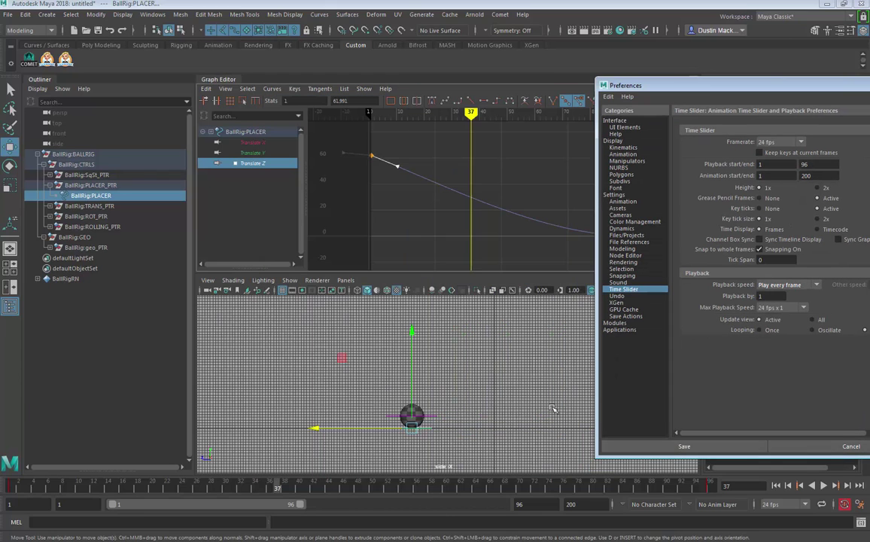
click(755, 447)
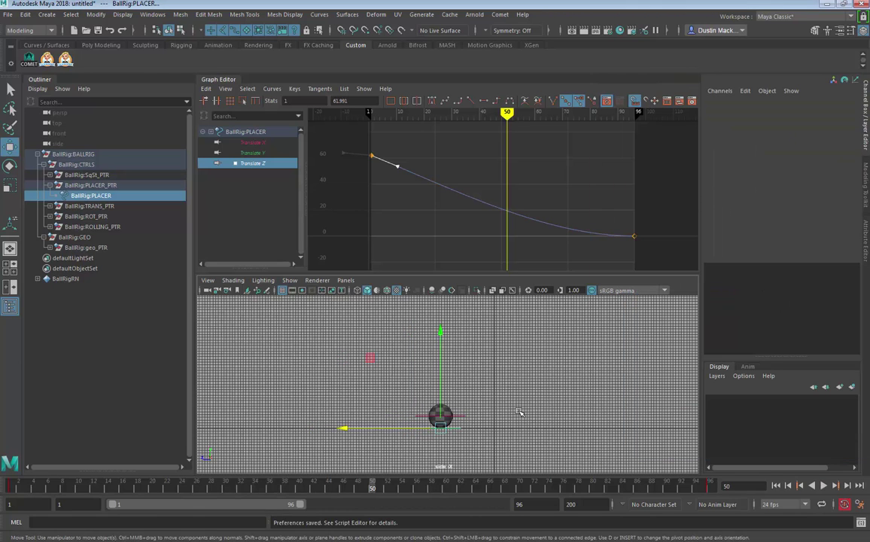
- Play the ball's movement with the changed playback speed, restarting it from frame 1, and stop playback
key(alt+v)
key(alt+shift+v)
key(alt+v)
key(alt+v)
- Set the max playback speed to Free in the Time Slider preferences and play the animation at that speed
click(859, 504)
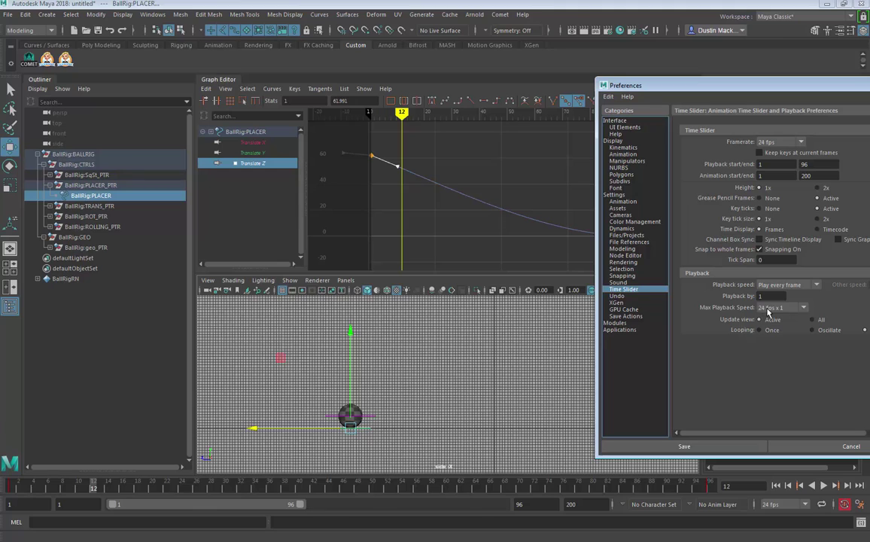
click(767, 308)
click(769, 321)
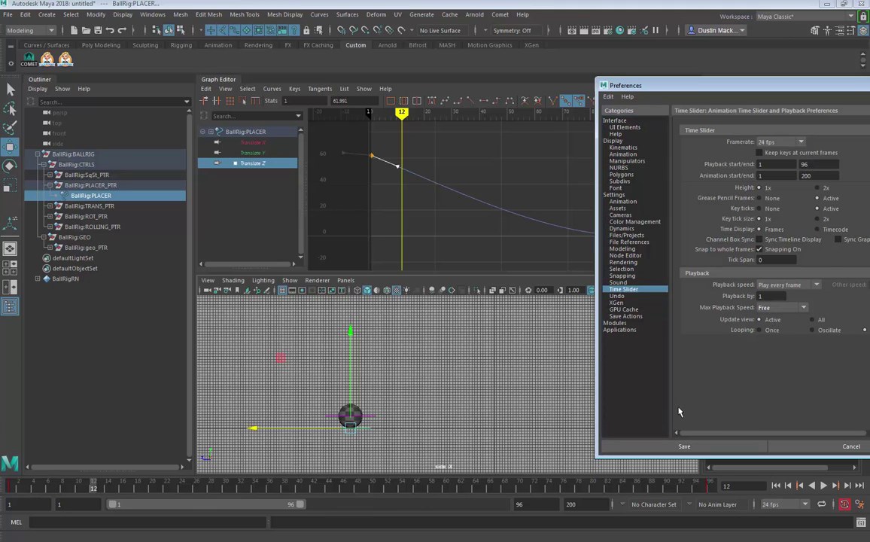
middle_click(514, 389)
key(alt+v)
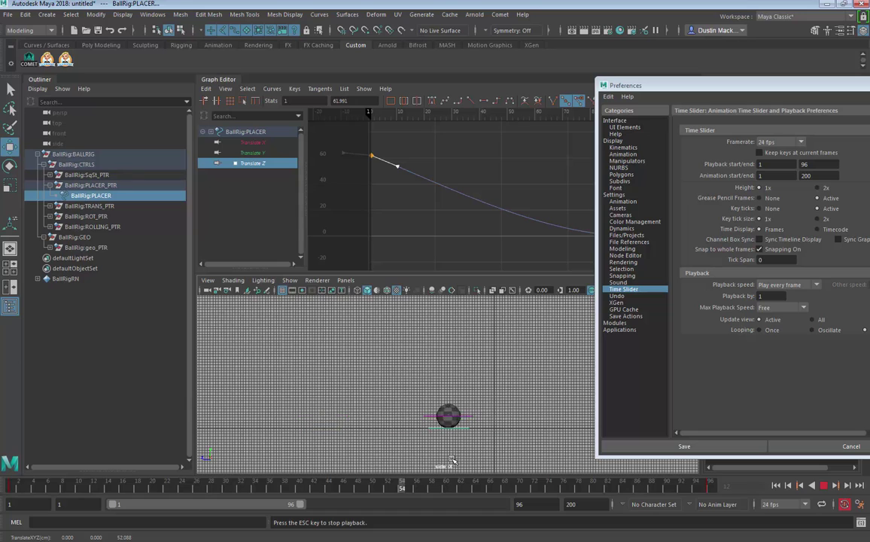
key(Escape)
- Set the max playback speed and the playback speed to 24 fps x 1 and save the preferences
click(782, 307)
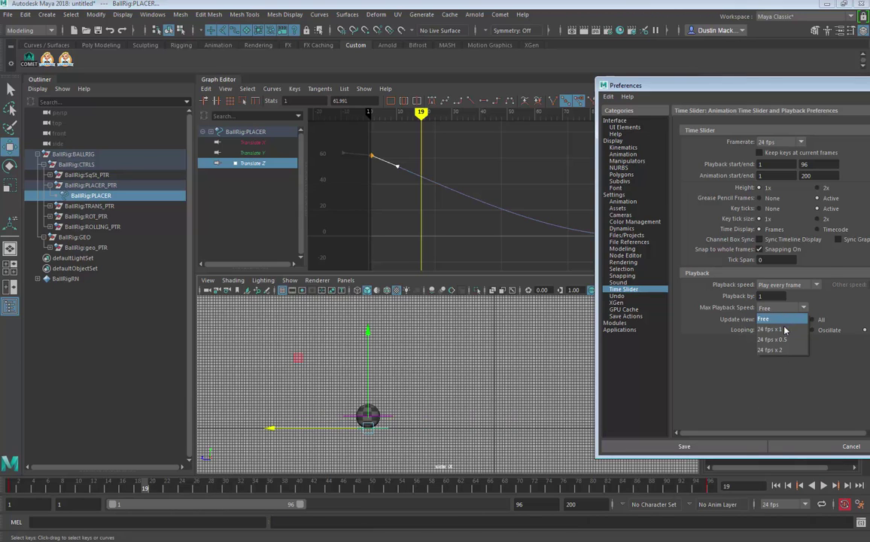
click(775, 330)
click(790, 286)
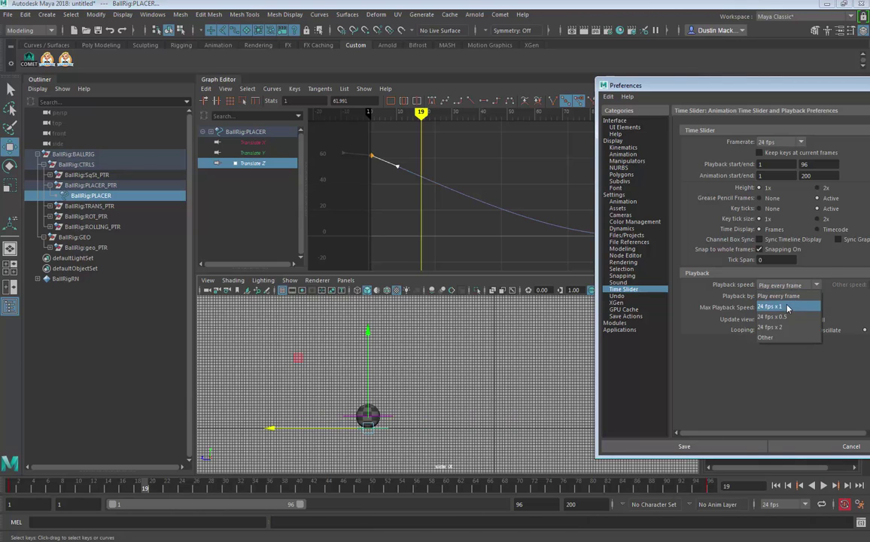
click(785, 307)
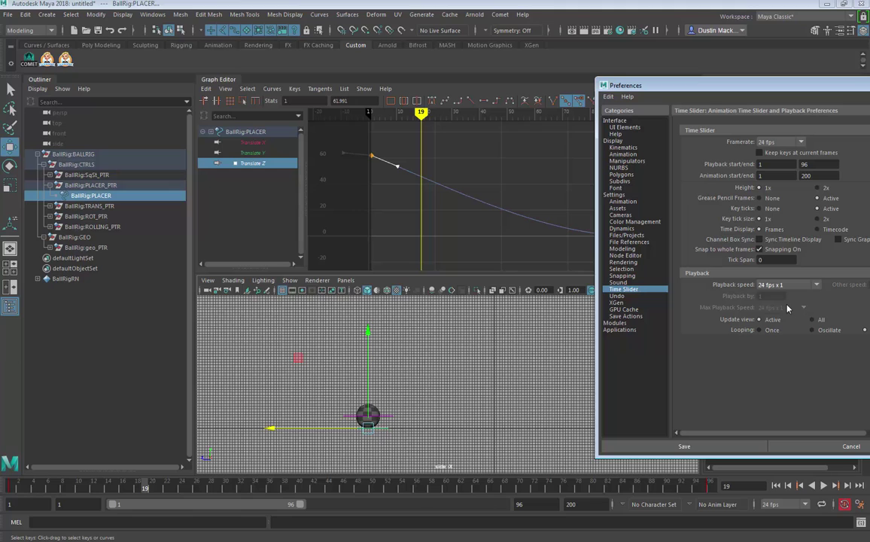
click(721, 447)
- Play the ball's forward travel in real time, stop playback, and return to frame 1
key(alt+v)
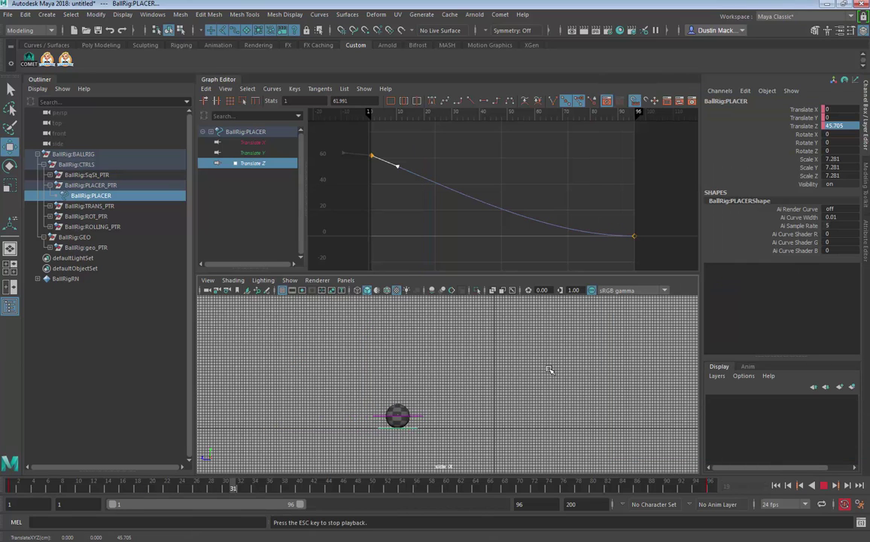
key(alt+v)
key(alt+shift+v)
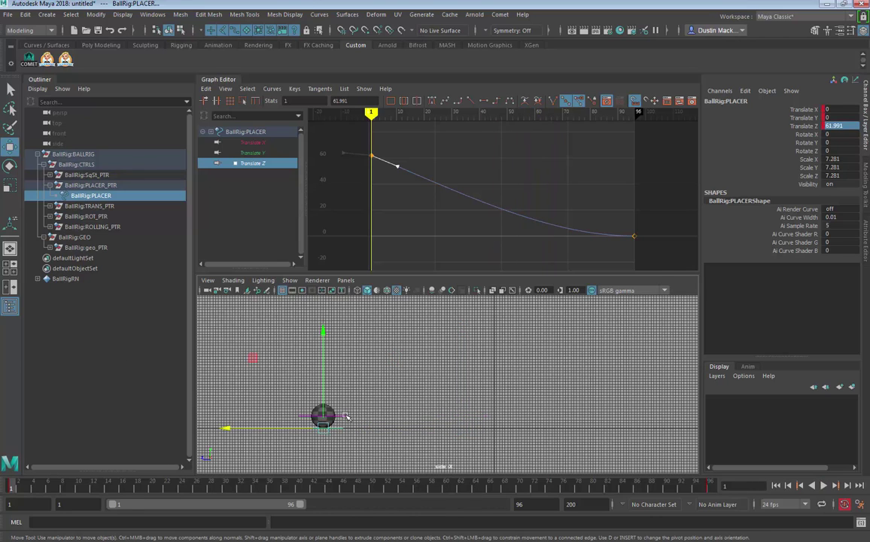
- Raise the ball's TRANS control to a Translate Y of about 37.3 and key its translation at frame 1
click(347, 416)
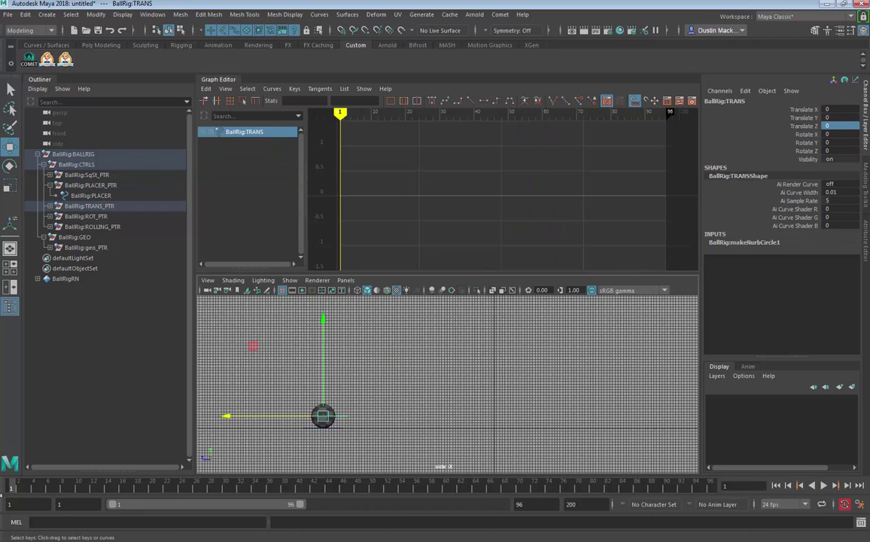
drag(323, 353, 314, 263)
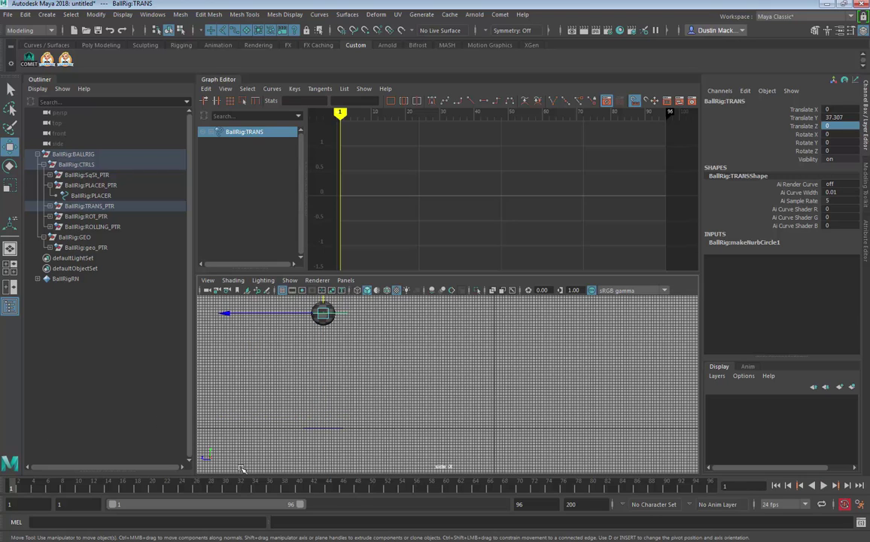
key(shift+w)
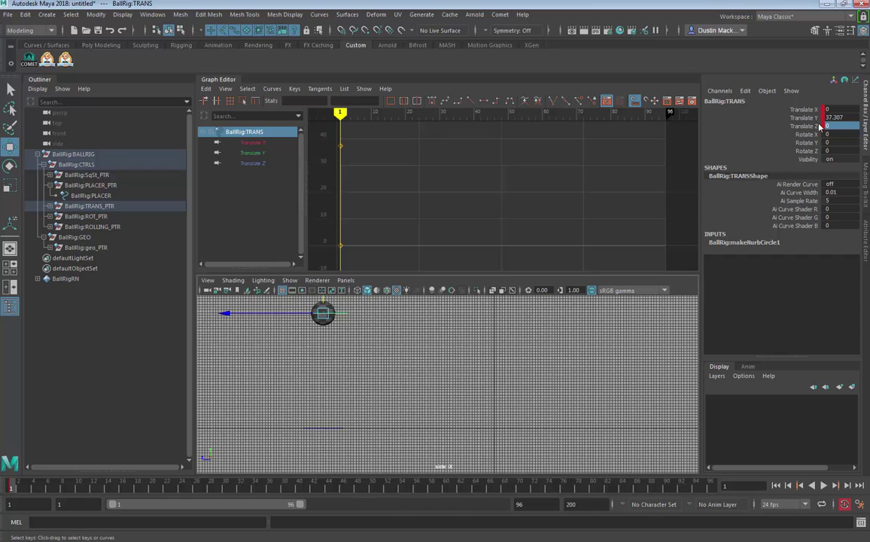
- At frame 16, lower the TRANS control to the ground, key it, and set its Translate Y to 0
drag(53, 490, 122, 488)
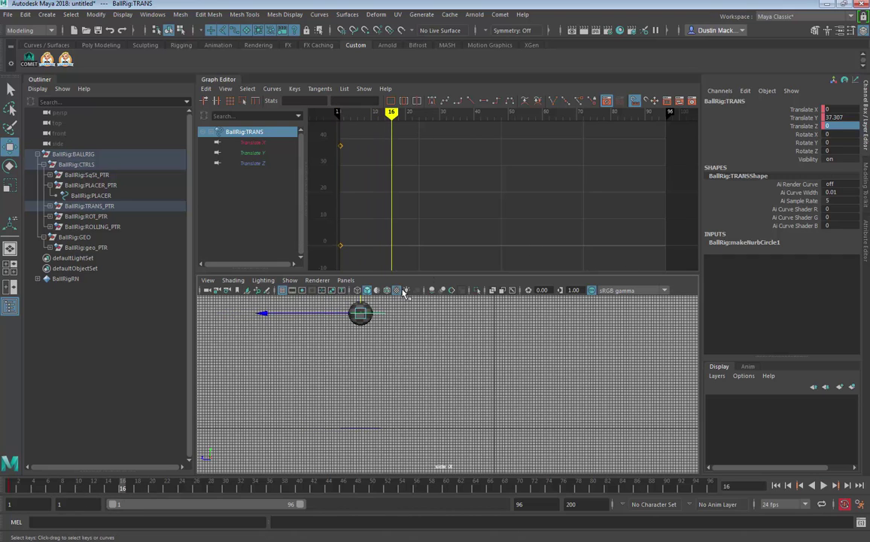
drag(361, 308, 361, 404)
key(s)
double_click(835, 118)
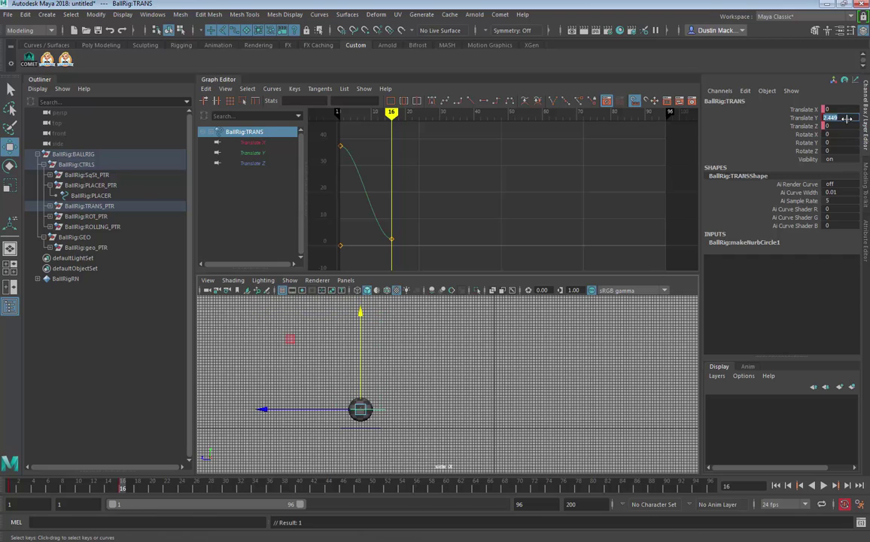
text(0)
key(Return)
- Angle the tangent of the frame 1 Translate Y key downward and give the frame 16 key a linear tangent
drag(390, 197, 340, 143)
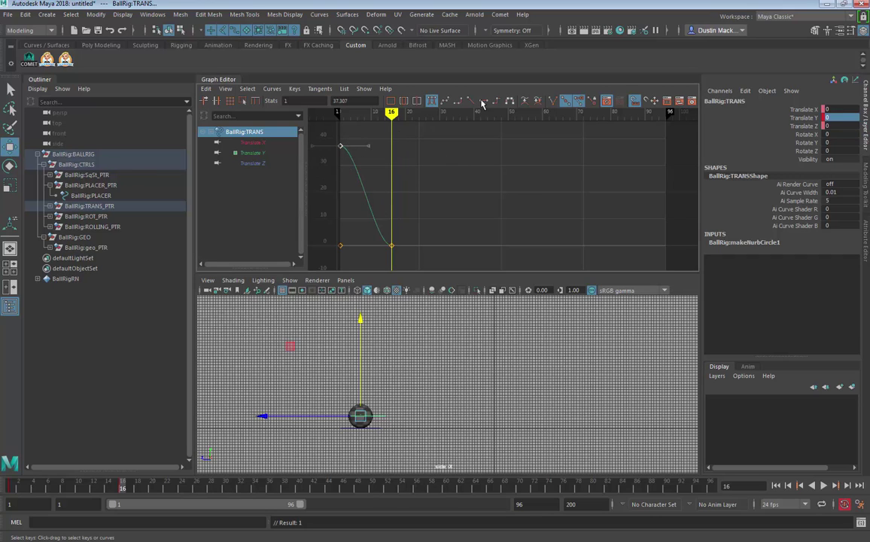
drag(369, 146, 343, 192)
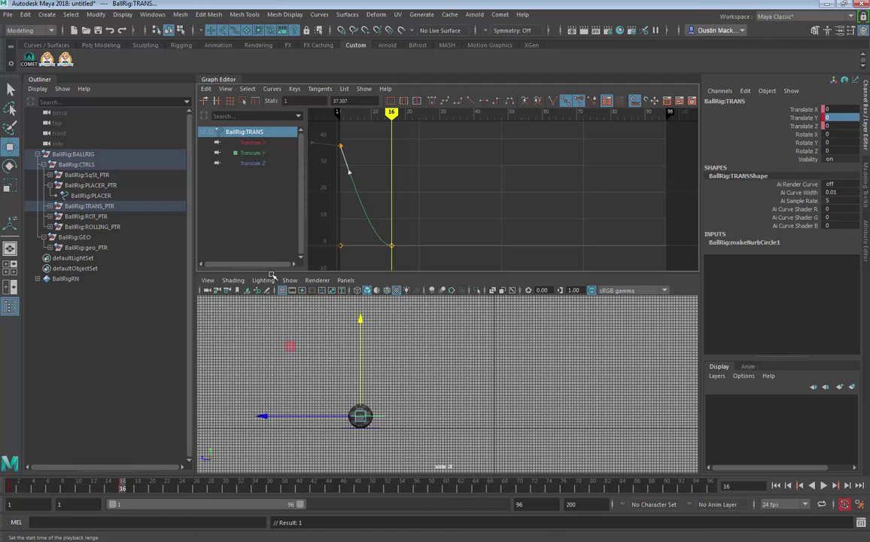
drag(372, 258, 411, 231)
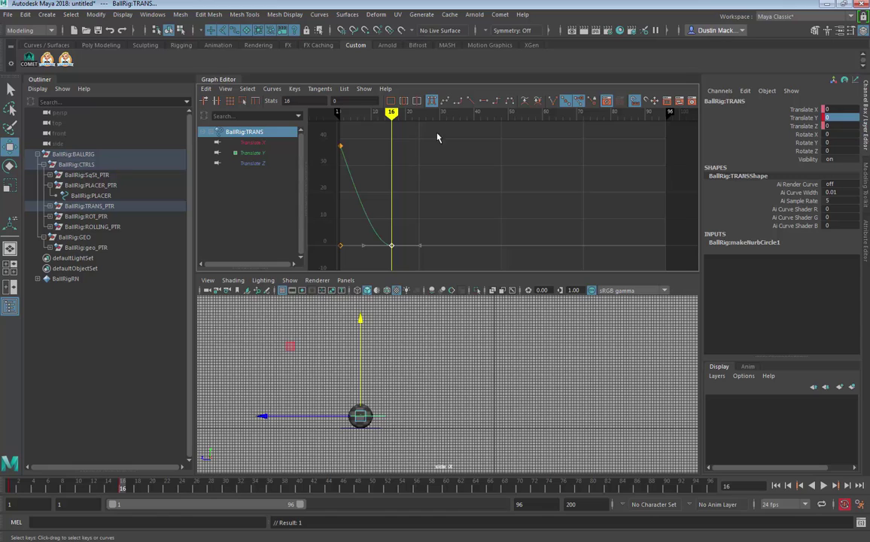
click(470, 101)
- Adjust the tangent handles of the Translate Y keys at frames 16 and 1 to reshape the drop, and play it
drag(413, 194, 354, 226)
middle_drag(353, 225, 358, 222)
drag(370, 131, 340, 181)
middle_drag(342, 182, 356, 184)
drag(356, 184, 360, 186)
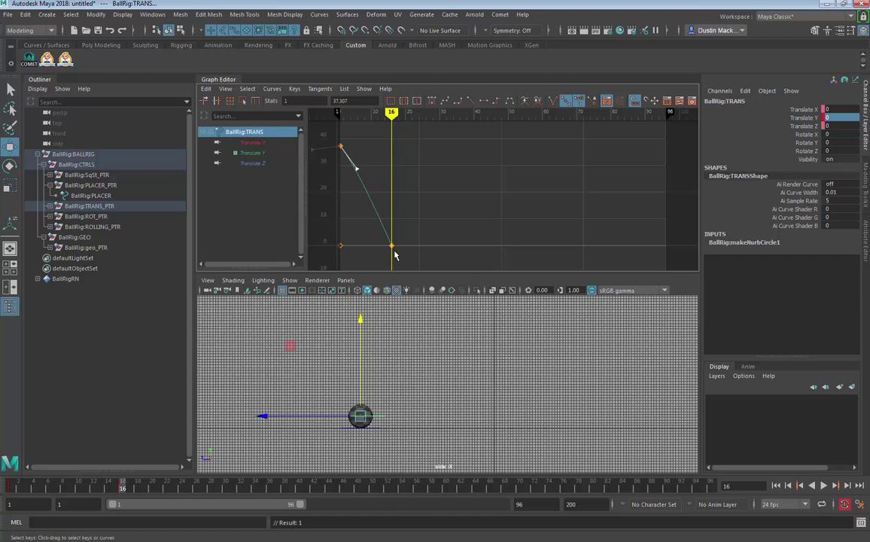
key(alt+v)
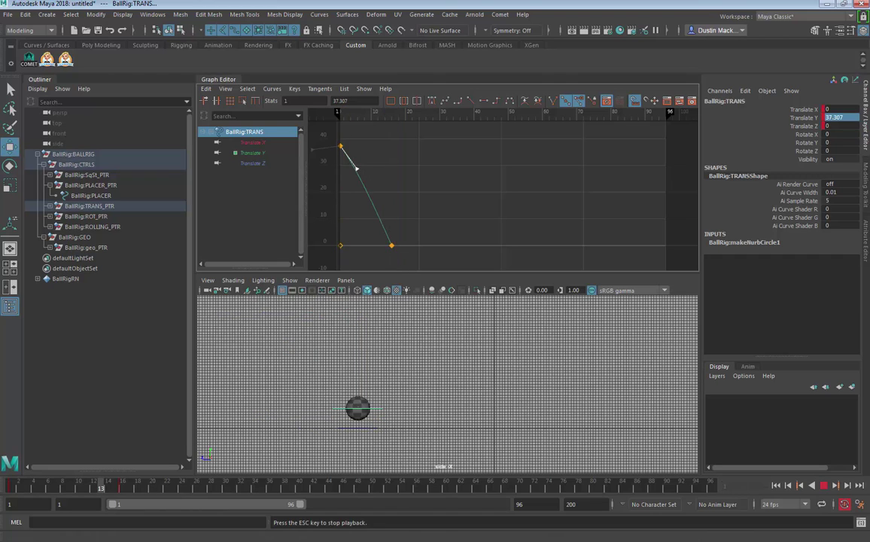
key(Escape)
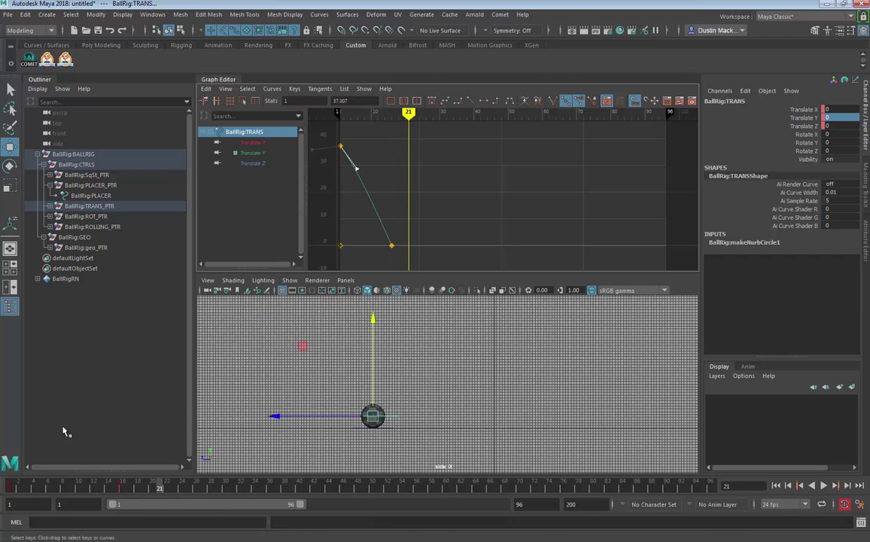
- Move the ball's landing key from frame 16 to frame 10 and return to frame 1
click(123, 488)
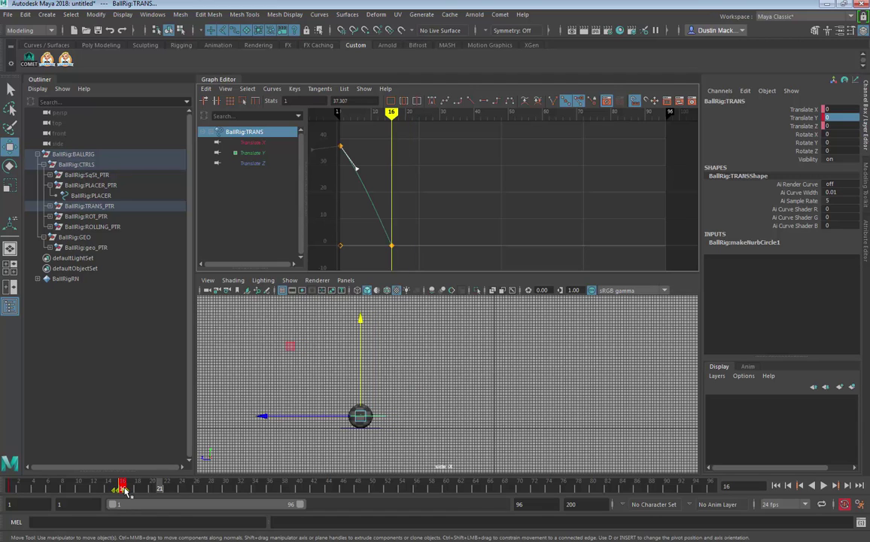
drag(123, 487, 76, 488)
click(10, 489)
- Play the ball's shortened drop several times from the start to judge its timing
key(alt+v)
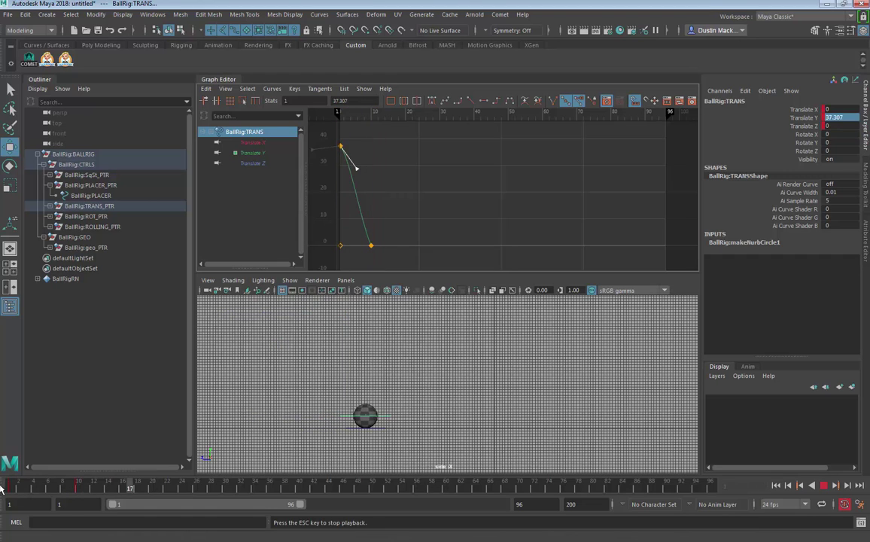
key(alt+v)
click(16, 487)
key(alt+v)
key(alt+v)
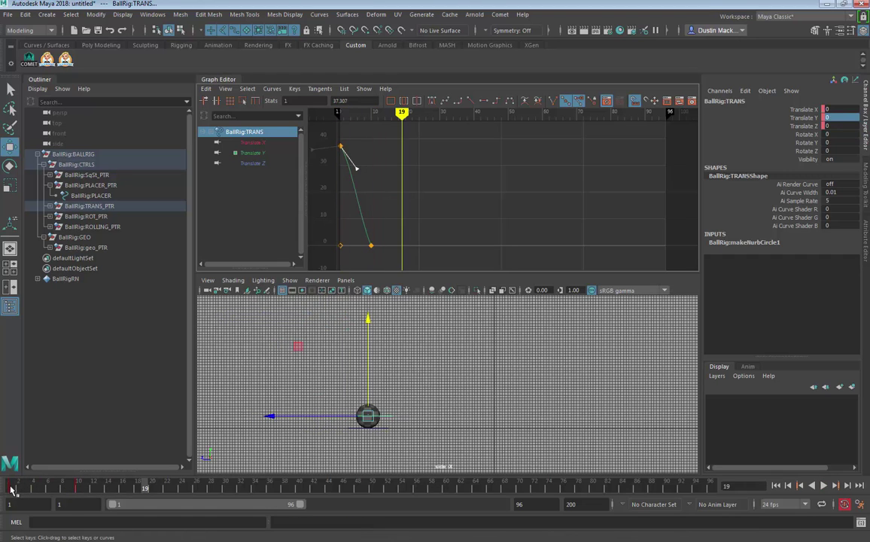
click(10, 488)
key(alt+v)
key(Escape)
- At frame 18, raise the TRANS control to a Translate Y of about 28.3 as a keyed bounce peak
click(77, 489)
key(alt+v)
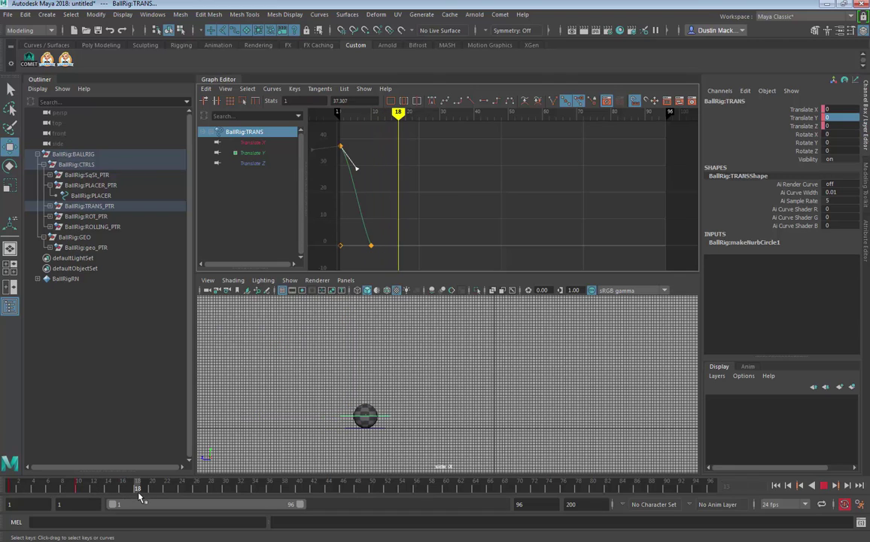
key(Escape)
drag(371, 316, 388, 244)
click(398, 170)
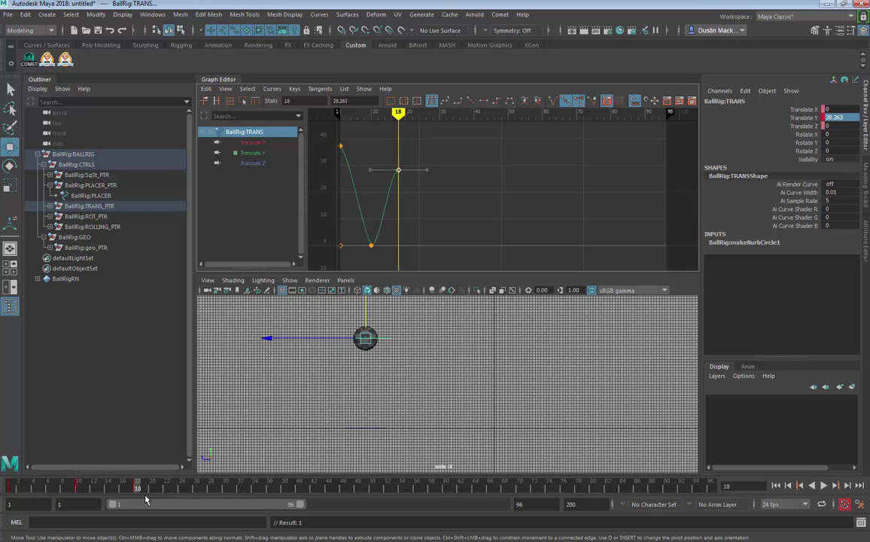
- Key the ball's second landing at frame 25 with Translate Y 0, and shift that key to frame 27
drag(175, 491, 190, 487)
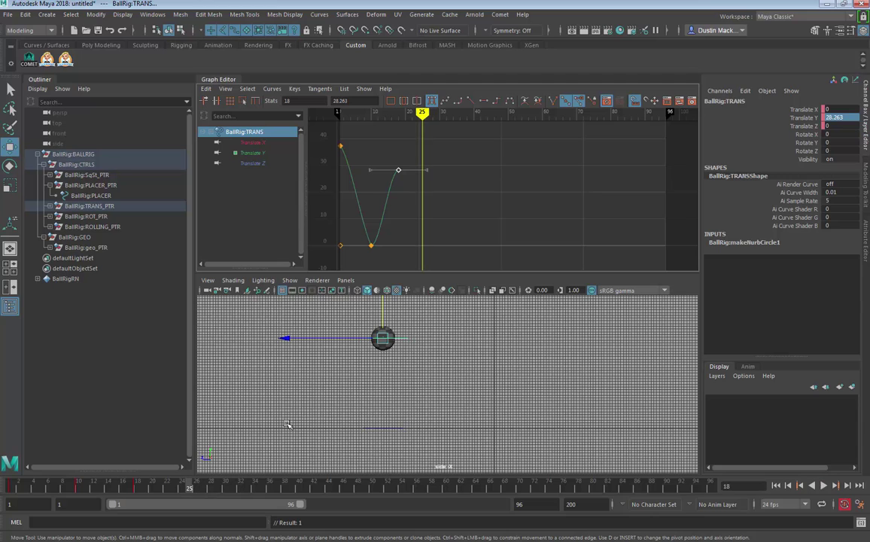
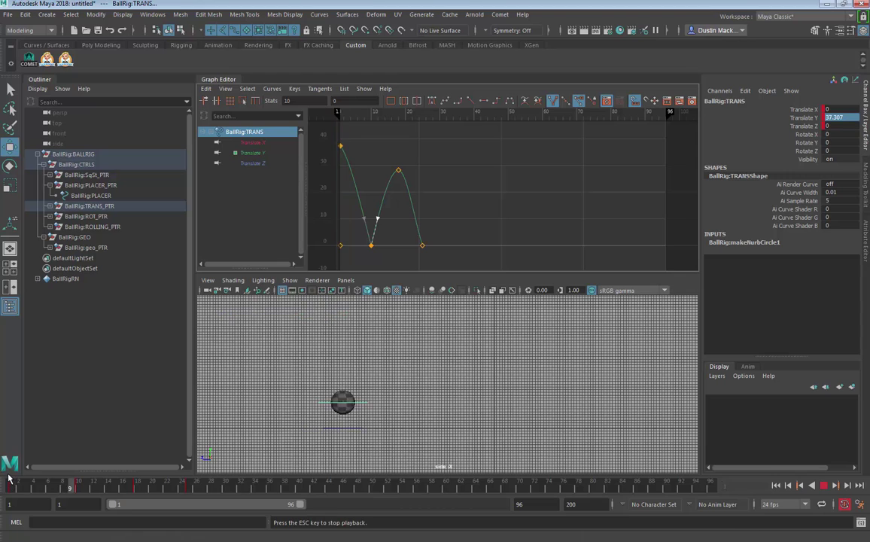
key(alt+v)
drag(185, 490, 167, 489)
drag(511, 228, 393, 279)
shift+middle_drag(433, 242, 440, 246)
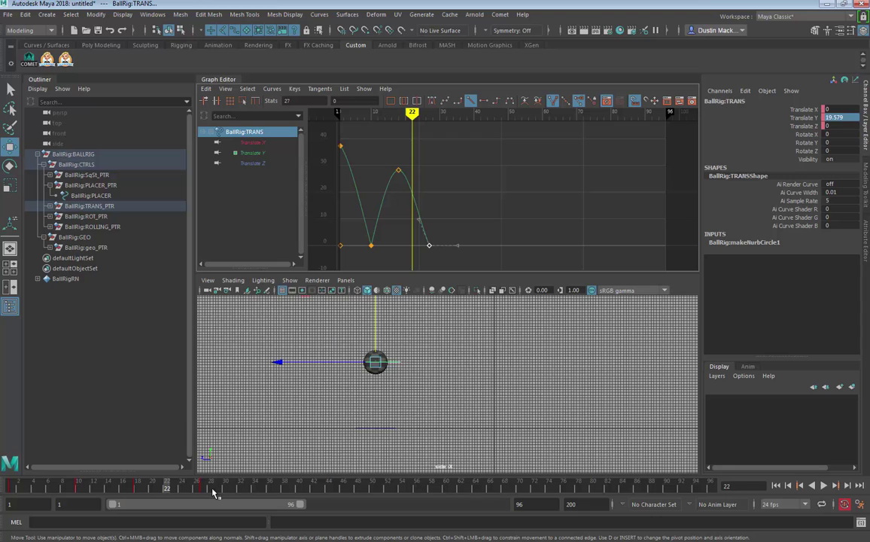
- At frame 35, raise the TRANS control to a keyed bounce peak lower than the one at frame 18
key(alt+v)
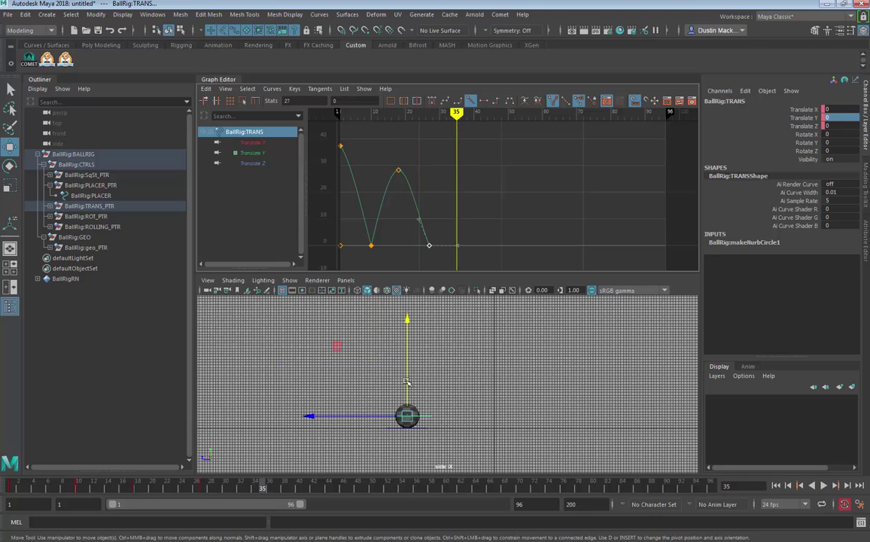
drag(407, 381, 407, 323)
- Key the ball's third landing at frame 42 with Translate Y 0
drag(340, 491, 312, 489)
middle_drag(421, 308, 421, 334)
text(s)
text(0)
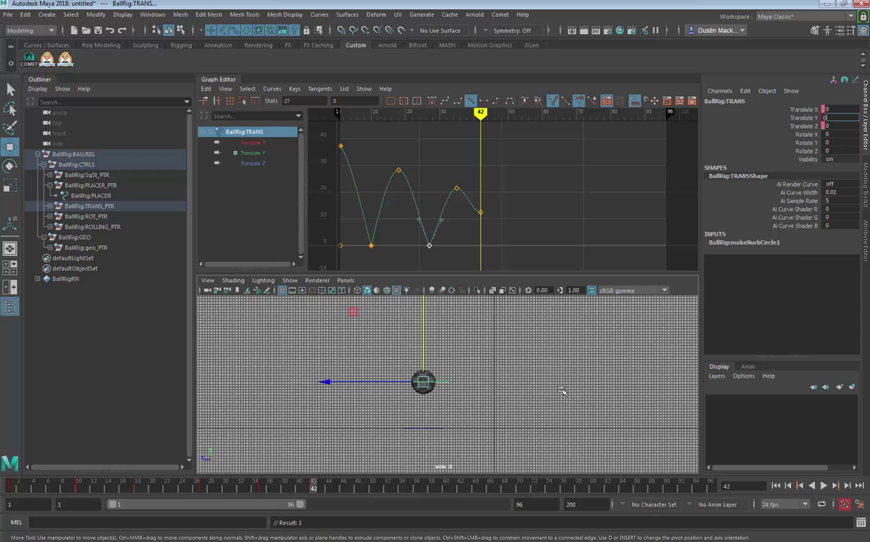
key(Return)
- Key a lower bounce peak at frame 50 with Translate Y about 11.7 and a landing at frame 58 with Translate Y 0
click(366, 488)
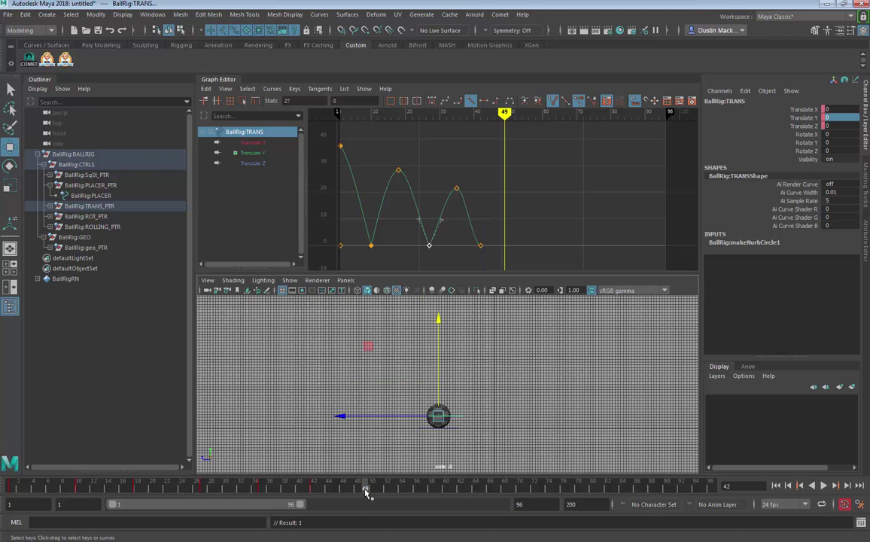
click(372, 489)
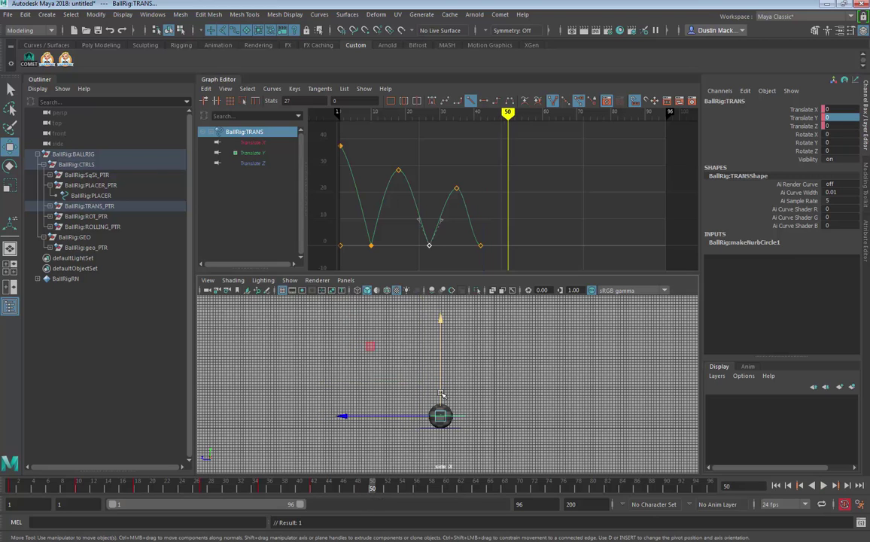
drag(442, 393, 442, 361)
click(431, 489)
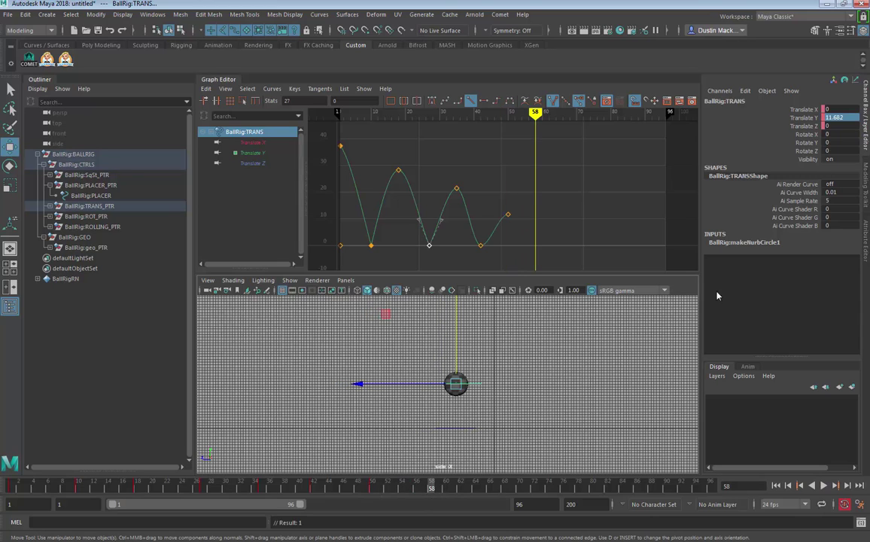
text(0)
key(Return)
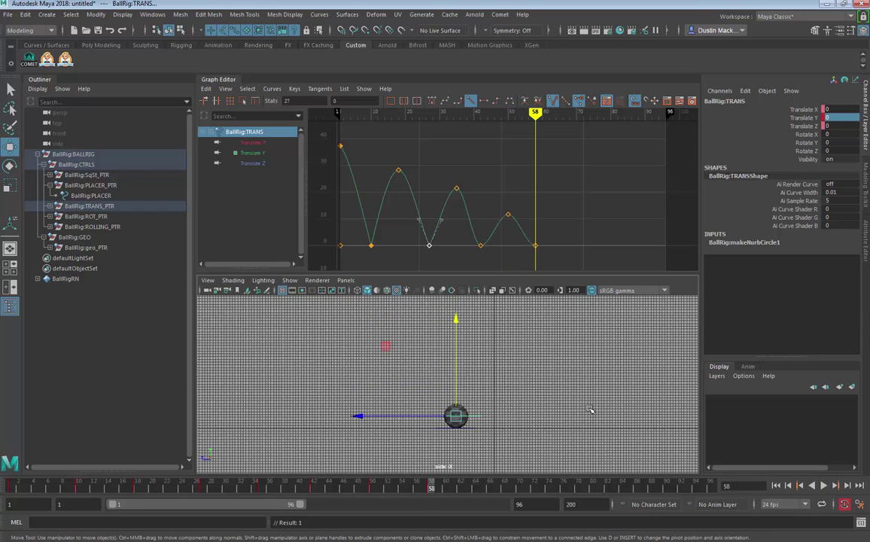
- Key a small bounce peak at frame 65 with Translate Y about 4.7 and a landing at frame 71 with Translate Y 0
click(484, 488)
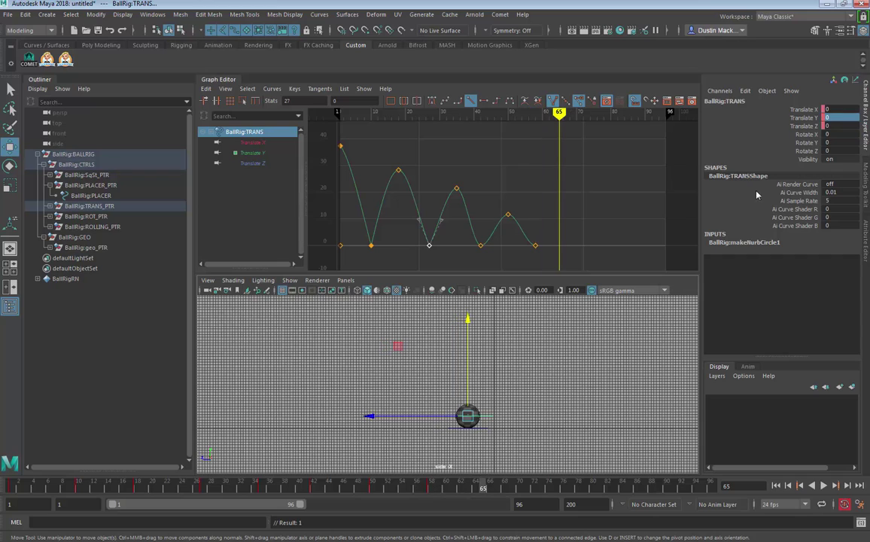
click(821, 121)
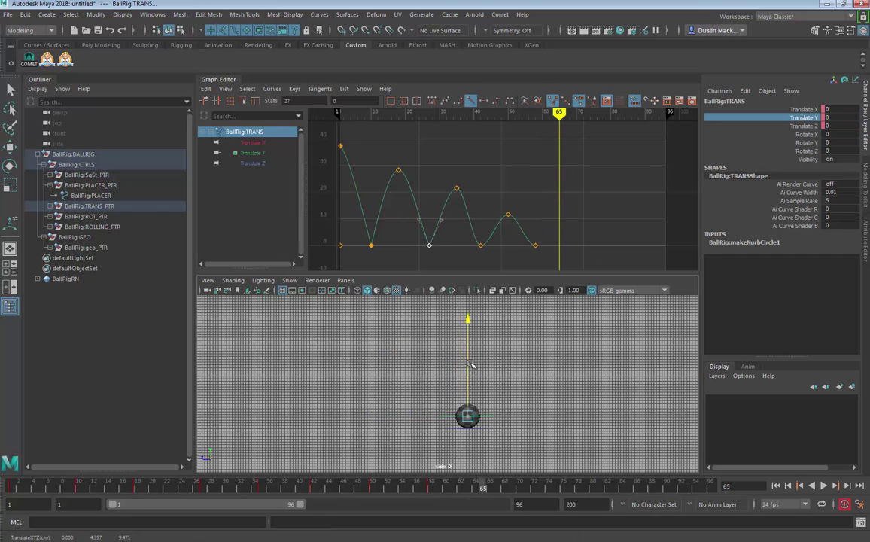
mouse_move(470, 366)
middle_down()
mouse_move(468, 349)
mouse_move(468, 375)
middle_up()
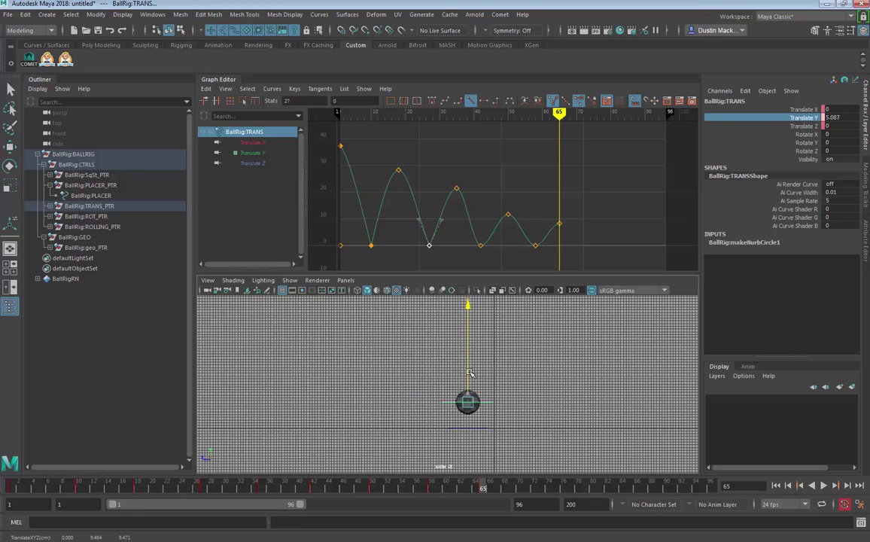
click(527, 487)
double_click(835, 119)
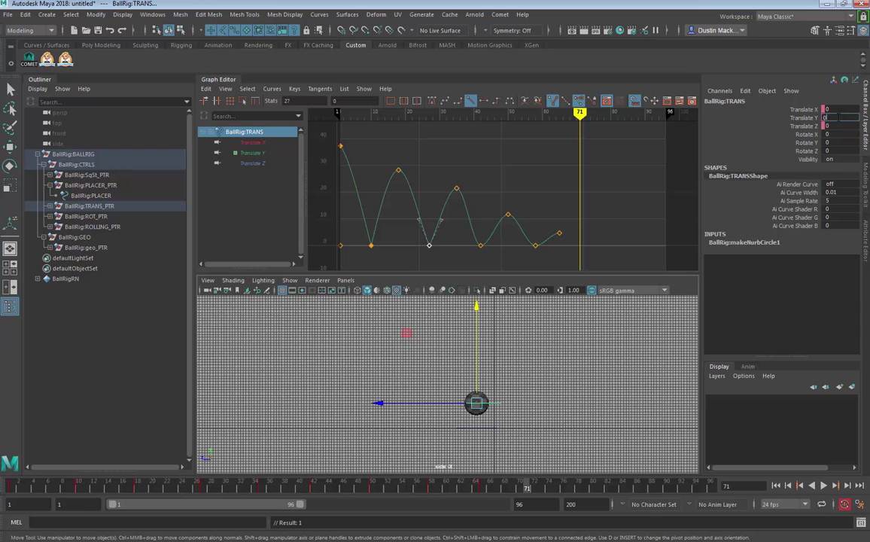
key(Return)
- Key a last tiny bounce peak at frame 75 with Translate Y about 1.5 and a landing at frame 78 with Translate Y 0
click(557, 486)
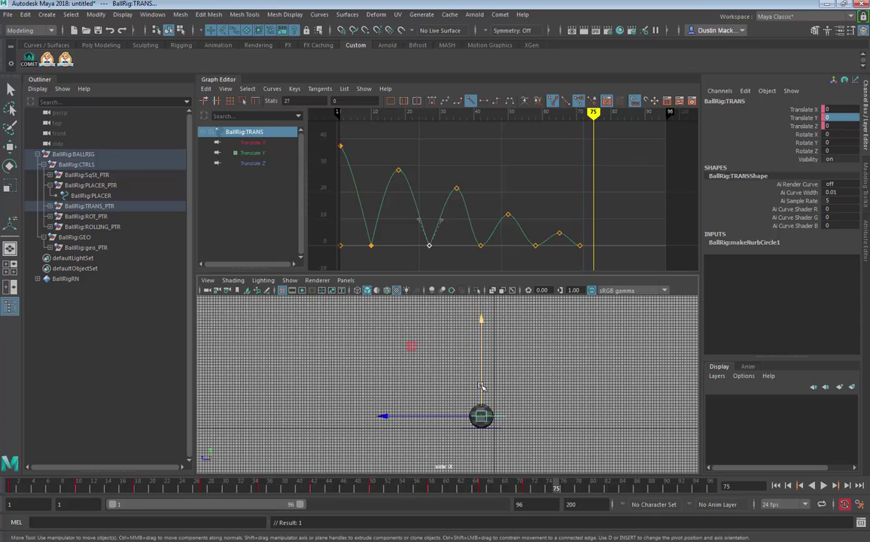
drag(482, 386, 482, 382)
drag(566, 490, 576, 487)
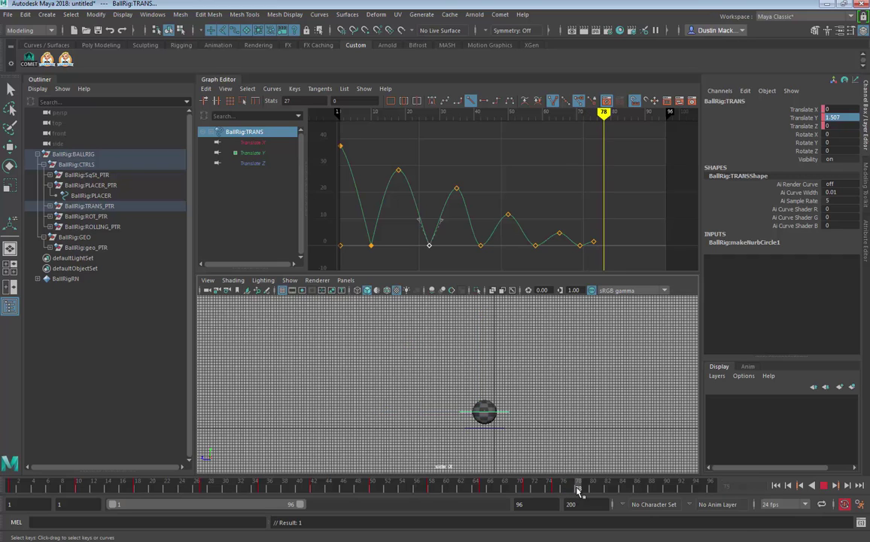
double_click(848, 118)
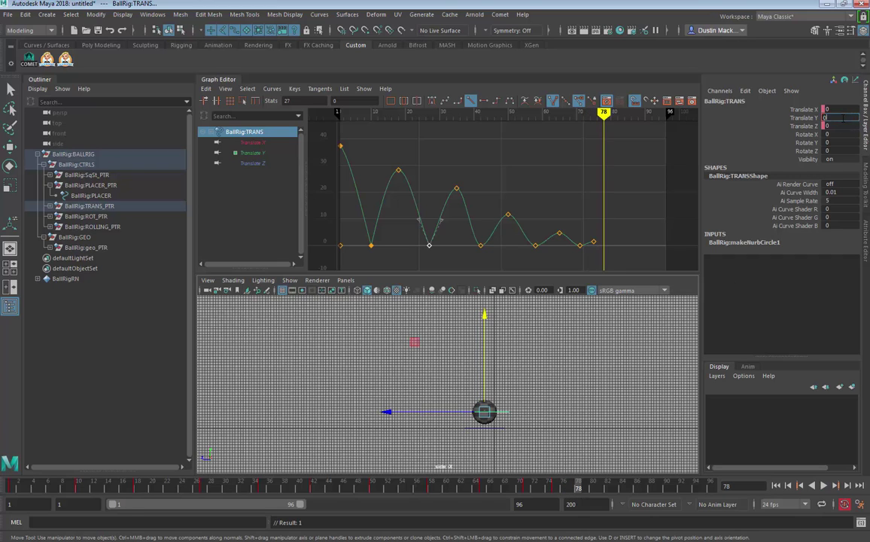
text(0)
key(Return)
- Give the Translate Y landing keys from frame 27 through frame 78 linear tangents and break them
drag(621, 234, 576, 251)
key(w)
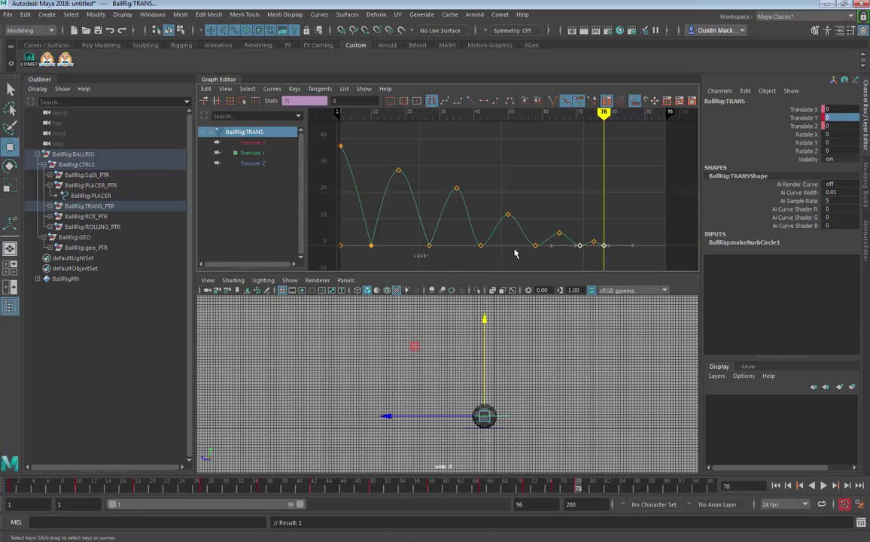
shift+drag(514, 250, 549, 242)
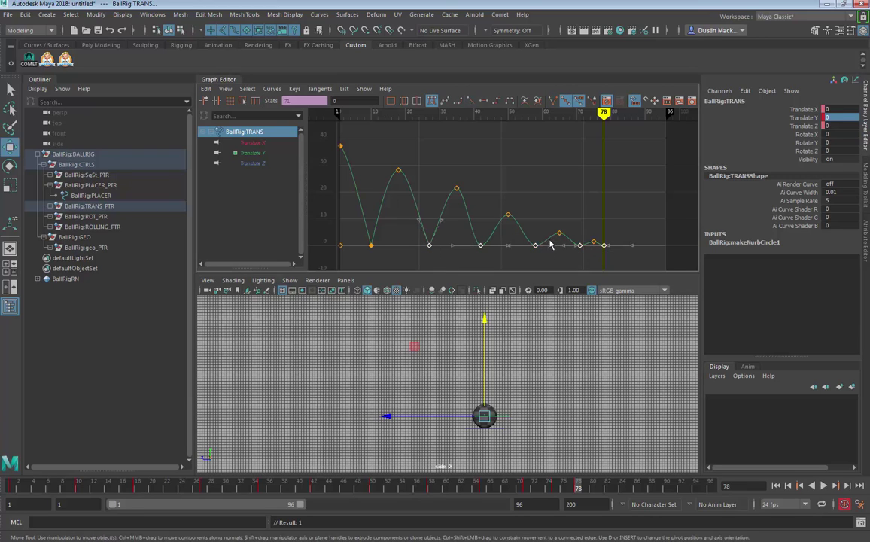
click(470, 101)
click(320, 90)
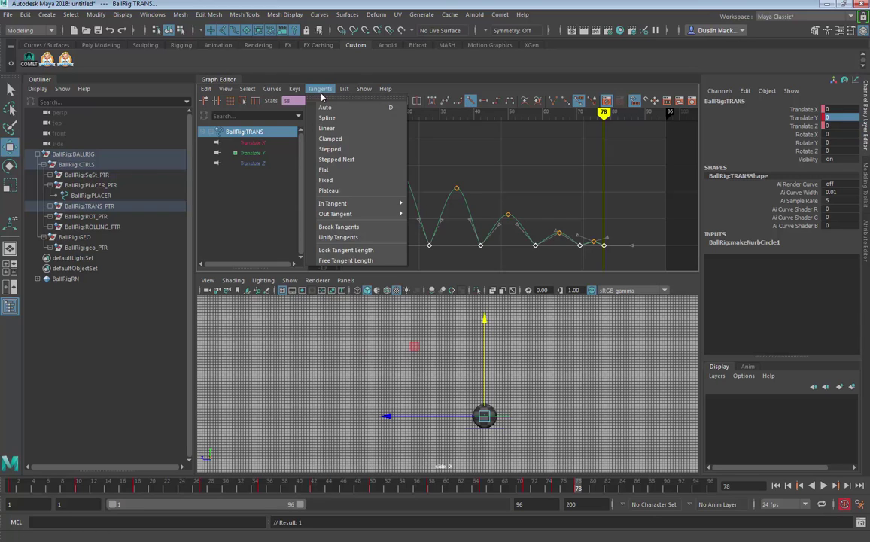
click(336, 228)
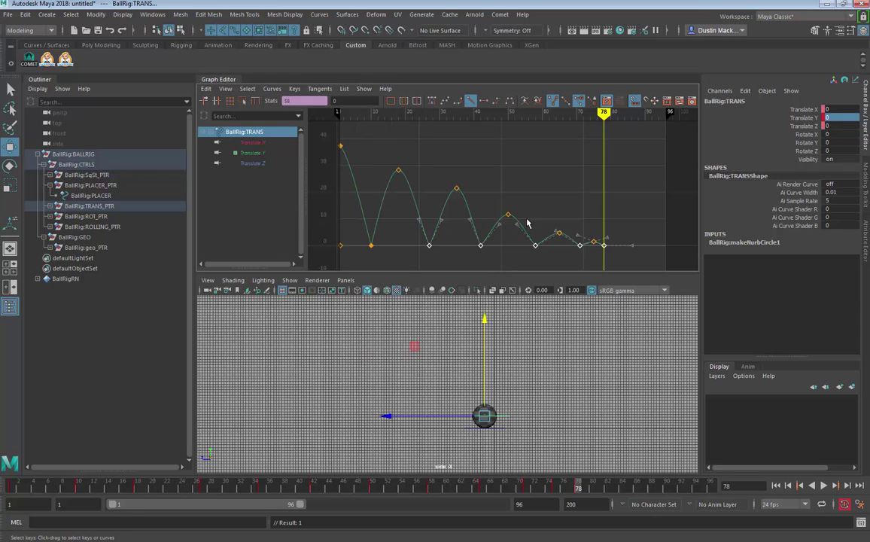
- Reshape the broken tangents at the frame 42 and frame 58 landings to round the neighbouring bounce arcs
drag(527, 219, 508, 250)
middle_drag(521, 236, 541, 238)
click(480, 244)
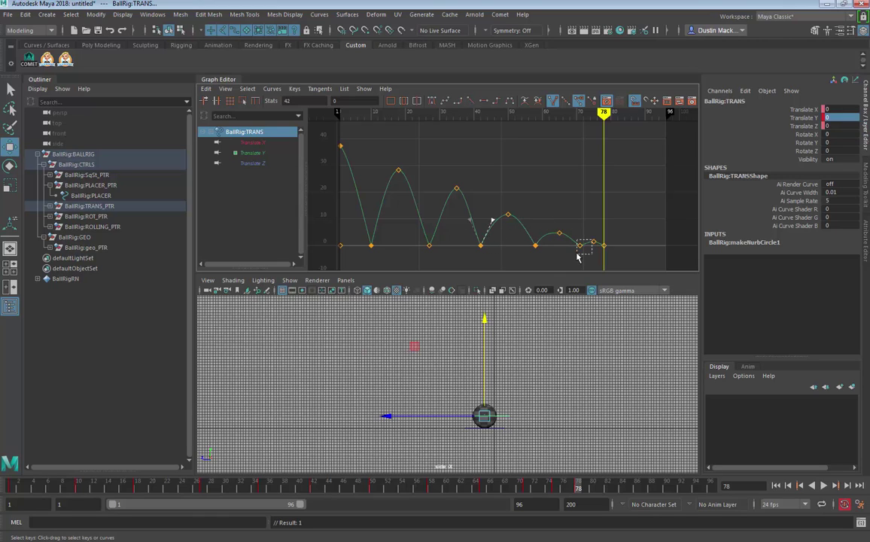
drag(578, 257, 577, 257)
- Shift all keys from the frame 58 landing onward two frames earlier and the frame 50 peak one frame earlier
drag(497, 203, 637, 260)
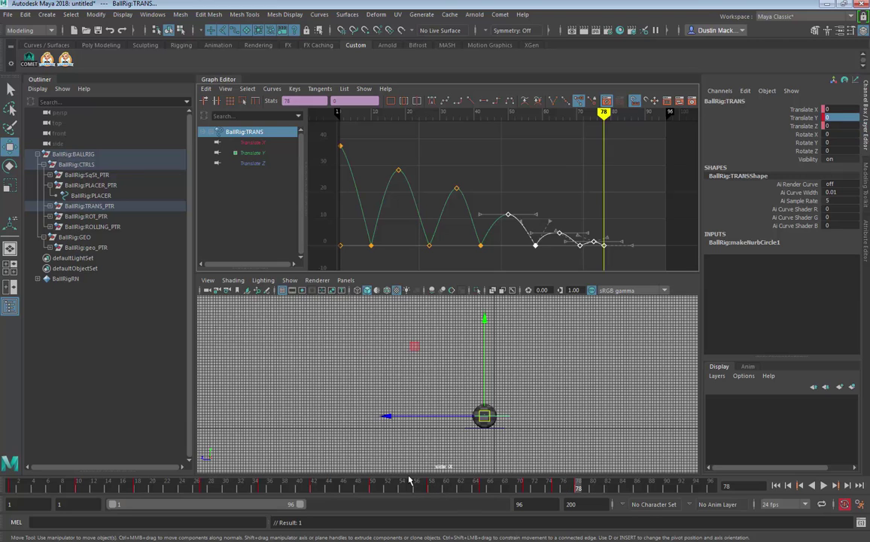
shift+drag(415, 484, 591, 486)
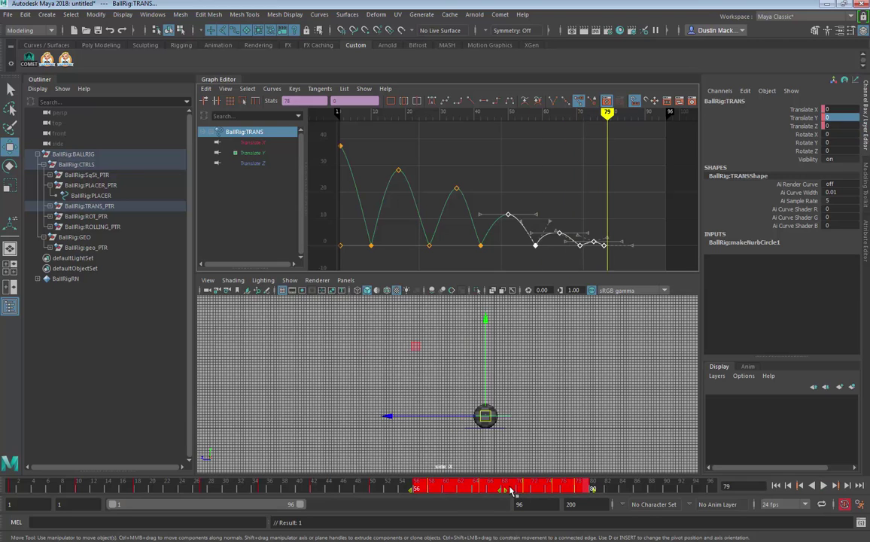
drag(502, 487, 496, 486)
key(alt+v)
shift+drag(340, 487, 388, 490)
click(393, 490)
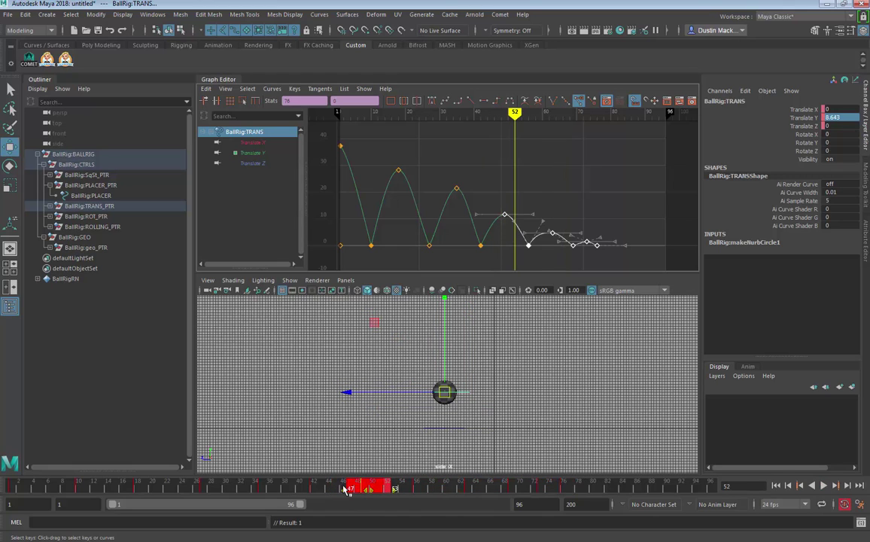
click(417, 489)
- Lower the bounce peak at frame 35 slightly and try different heights for the peak at frame 49
click(546, 190)
drag(525, 220, 531, 221)
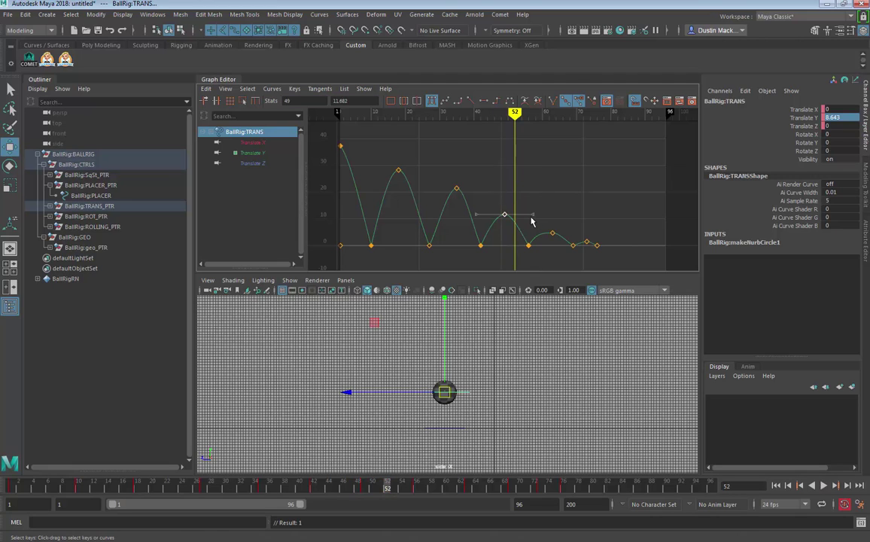
shift+middle_drag(529, 220, 526, 210)
drag(481, 167, 447, 200)
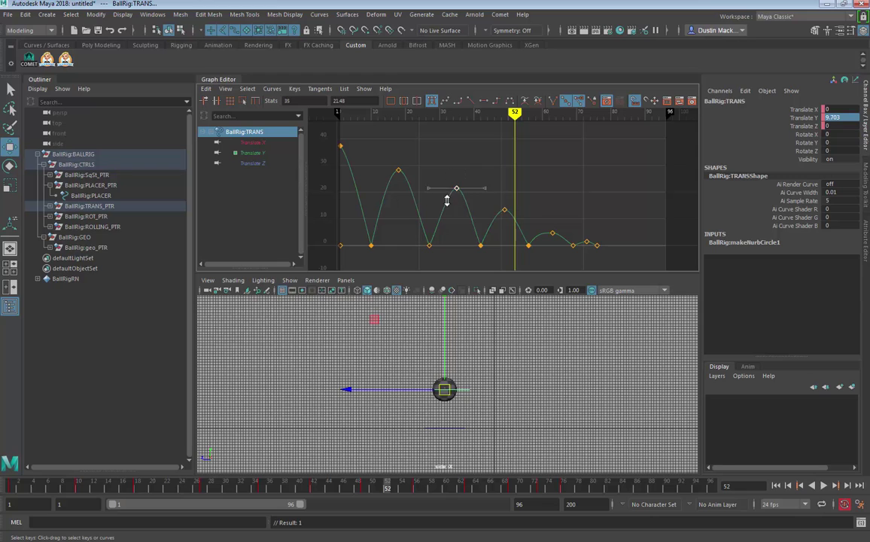
shift+middle_drag(446, 202, 447, 209)
key(ctrl+z)
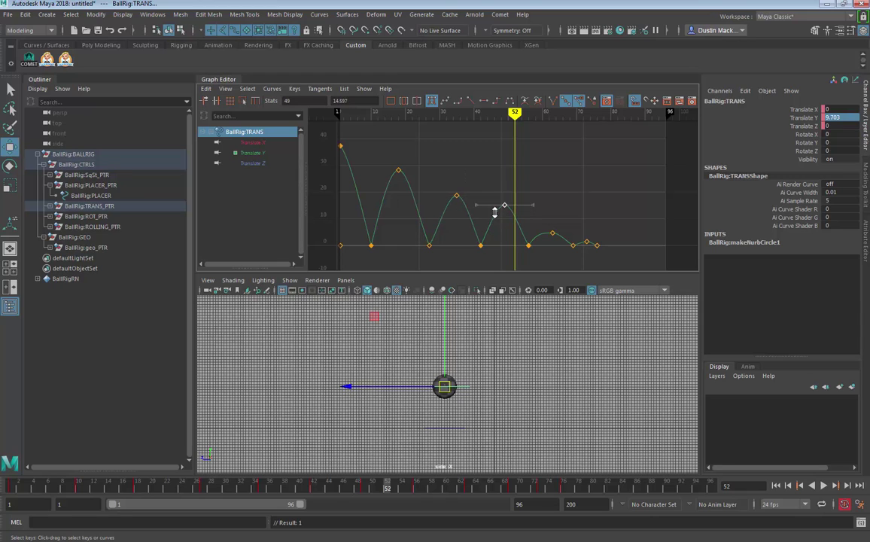
shift+middle_drag(494, 222, 534, 234)
- Shift the keys after the frame 56 landing two frames earlier, and the last three keys one more frame earlier
drag(523, 228, 579, 248)
middle_drag(579, 249, 571, 243)
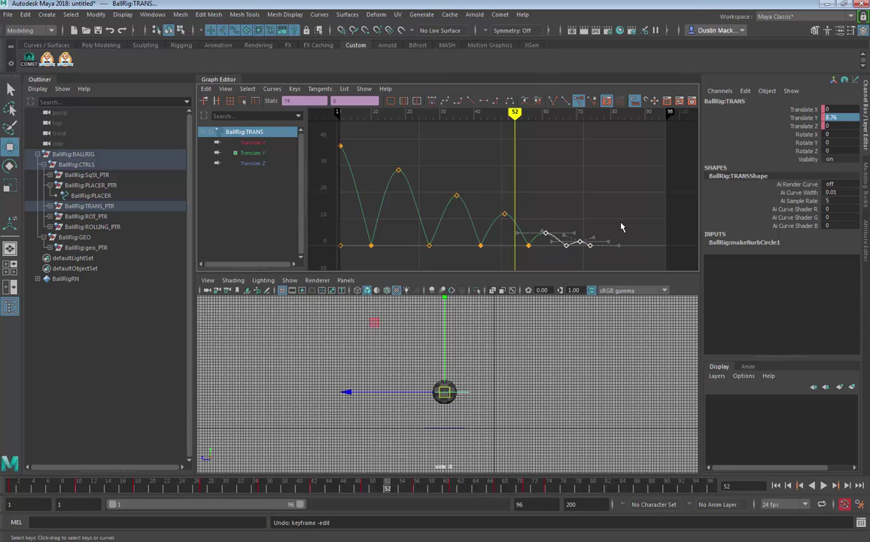
drag(623, 219, 561, 259)
shift+middle_drag(559, 260, 555, 260)
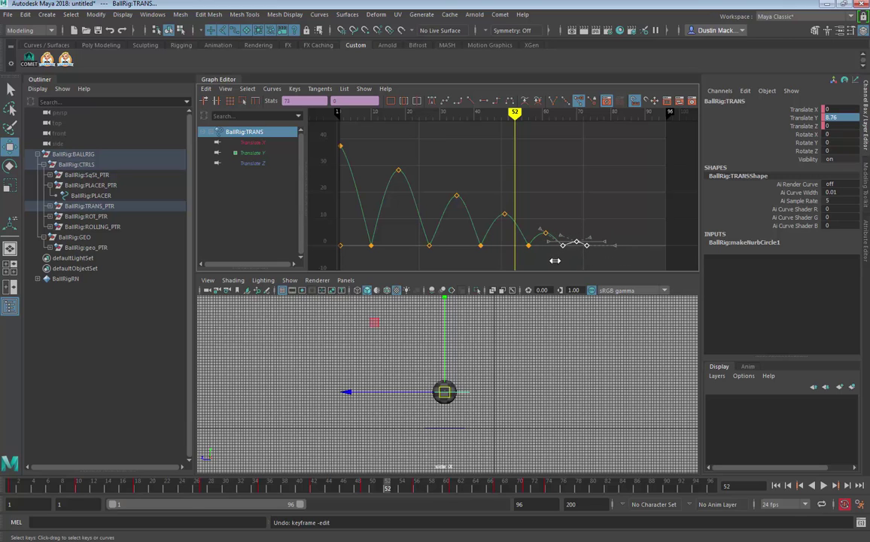
click(565, 230)
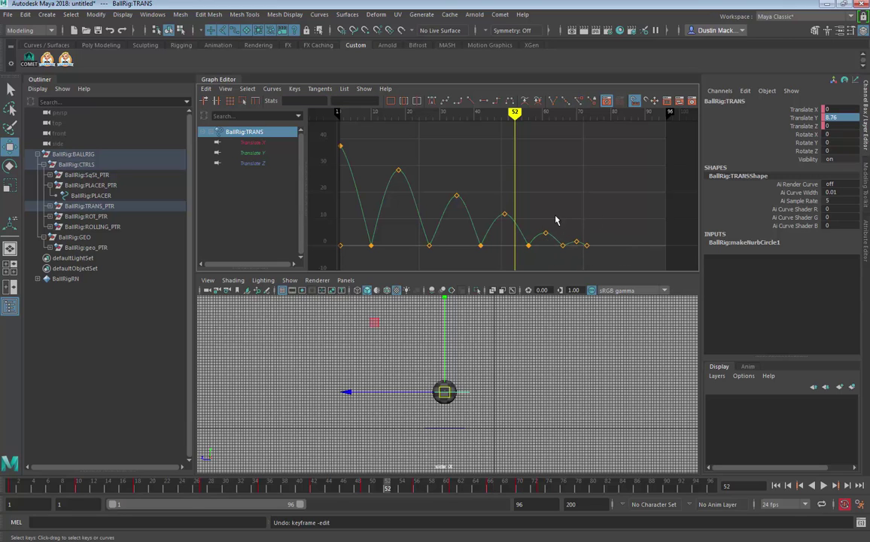
- Reshape the broken tangents at the frame 66 and frame 73 landings to round the last small bounce arcs
drag(531, 237, 531, 238)
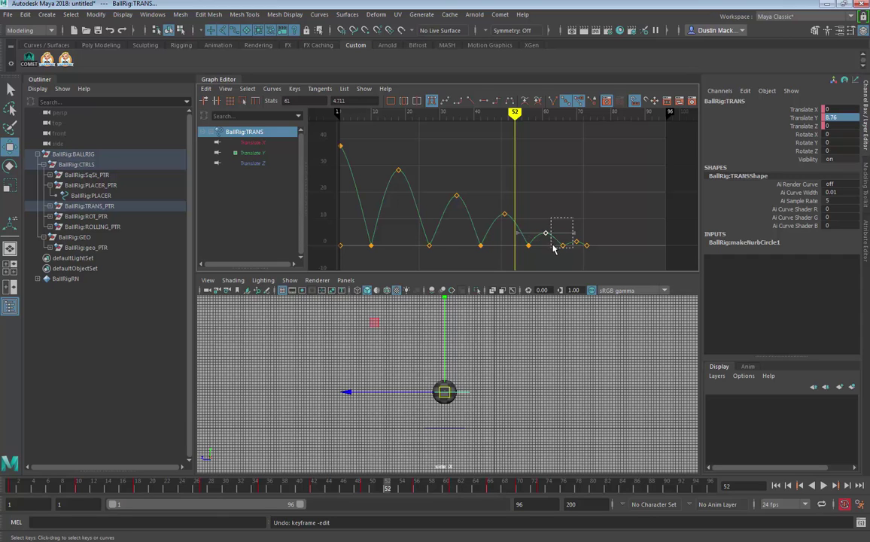
drag(554, 249, 554, 248)
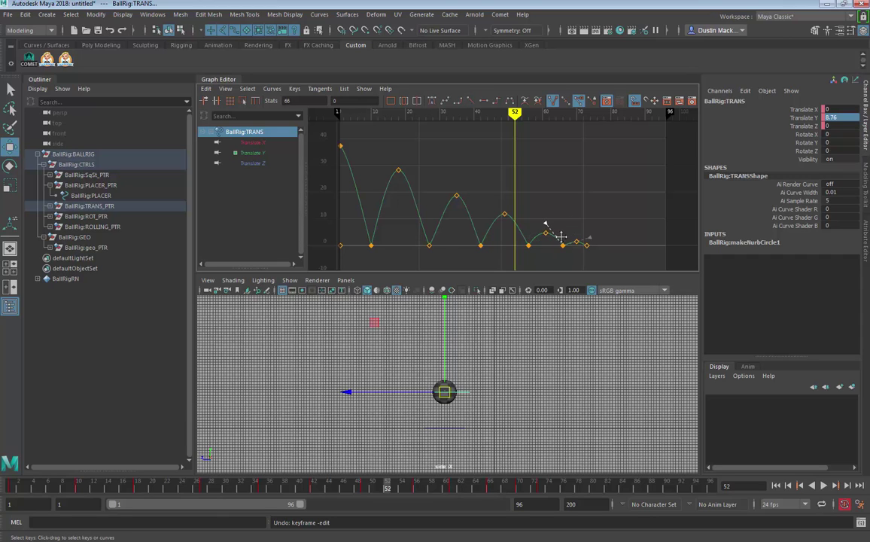
drag(585, 242, 584, 248)
key(f)
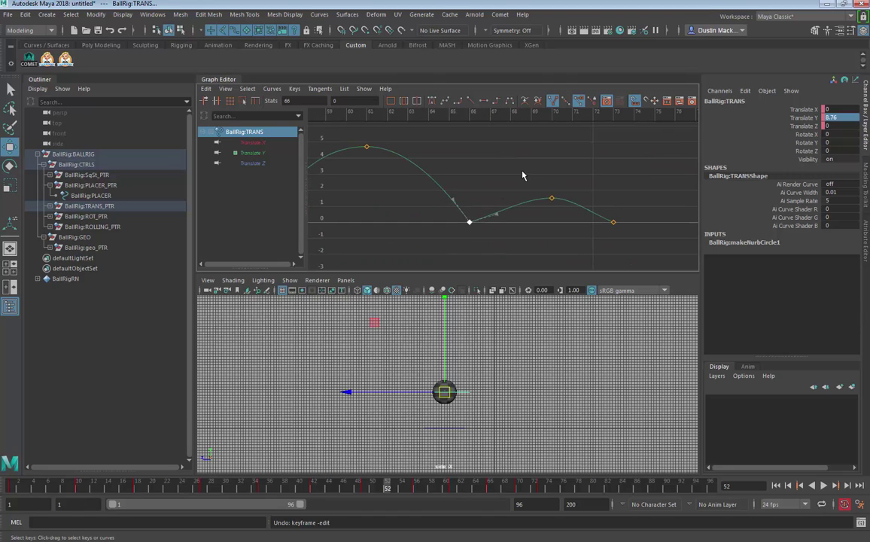
alt+right_drag(523, 172, 543, 187)
drag(574, 209, 550, 254)
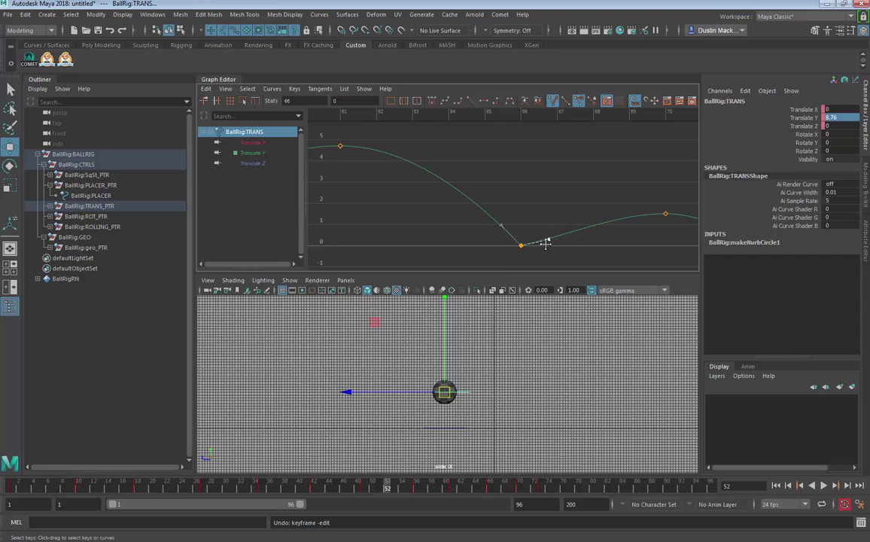
middle_drag(545, 243, 304, 203)
drag(514, 233, 480, 203)
middle_drag(477, 223, 621, 215)
- Move the last bounce peak to frame 69 and the final landing to frame 72
drag(535, 181, 509, 208)
shift+middle_drag(482, 208, 453, 209)
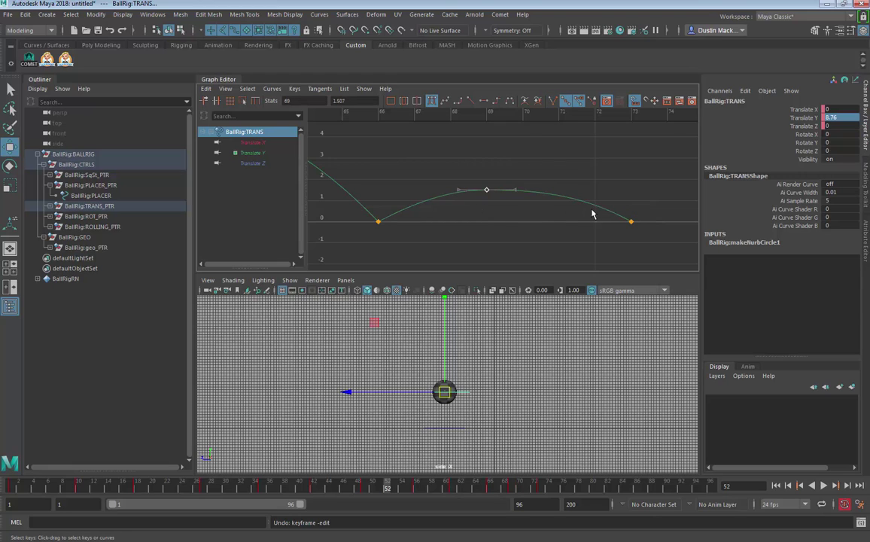
drag(649, 189, 573, 251)
shift+middle_drag(555, 235, 527, 237)
- Adjust the incoming tangent of the frame 56 landing to round the fall from the preceding peak
alt+right_drag(590, 197, 516, 195)
alt+middle_drag(515, 195, 636, 205)
alt+middle_drag(537, 205, 624, 216)
alt+middle_drag(542, 207, 611, 222)
drag(610, 228, 567, 209)
middle_drag(570, 228, 574, 227)
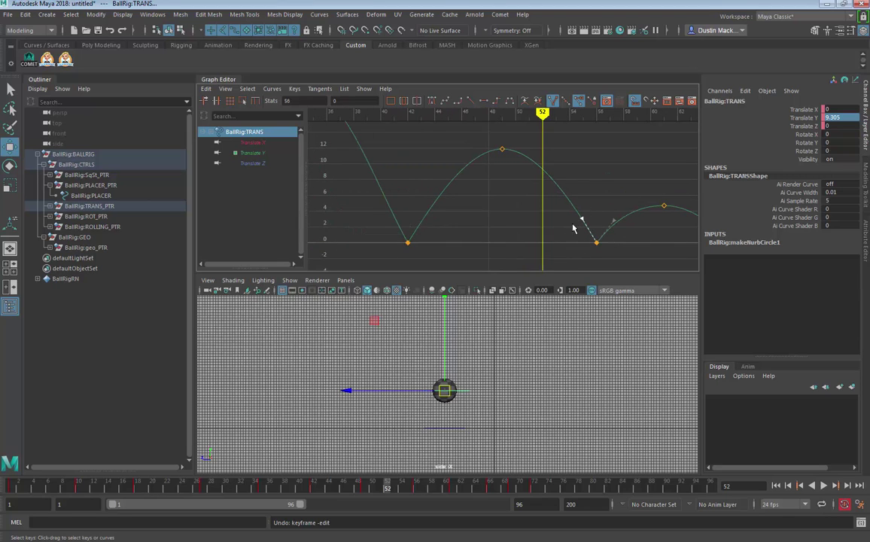
- Steepen the outgoing tangent of the frame 42 landing to round the rise into the next bounce
mouse_move(600, 201)
alt+right_down()
mouse_move(585, 202)
mouse_move(613, 204)
alt+right_up()
drag(513, 207, 423, 243)
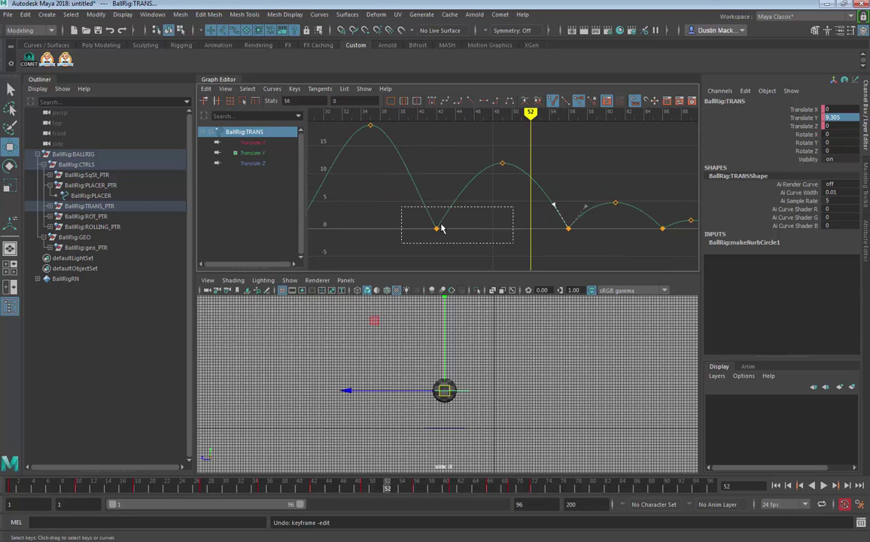
drag(471, 213, 474, 214)
middle_drag(474, 215, 468, 209)
- Steepen the outgoing tangent of the frame 27 landing to round the rise toward the frame 35 peak
alt+right_drag(548, 215, 522, 212)
alt+middle_drag(550, 213, 598, 217)
alt+right_drag(598, 218, 624, 218)
drag(500, 214, 453, 244)
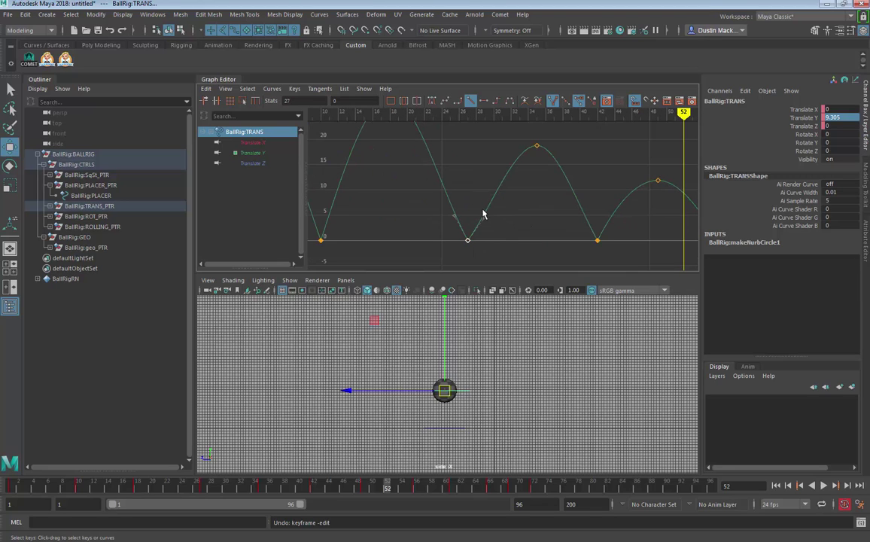
middle_drag(497, 230, 529, 214)
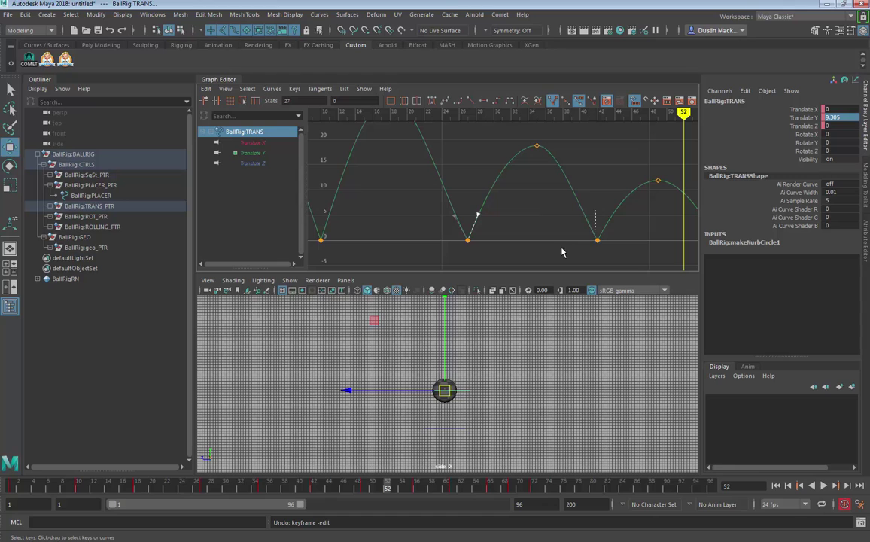
- Adjust the incoming tangent of the frame 42 landing to round the fall from the frame 35 peak
drag(562, 252, 561, 253)
drag(602, 209, 576, 225)
middle_drag(575, 222, 593, 246)
- Adjust the outgoing tangent of the frame 10 landing to shape the rise toward the frame 18 peak
drag(503, 227, 456, 246)
alt+middle_drag(480, 214, 501, 236)
alt+middle_drag(544, 215, 601, 198)
drag(435, 225, 376, 269)
alt+middle_drag(467, 214, 464, 218)
alt+right_drag(464, 217, 433, 220)
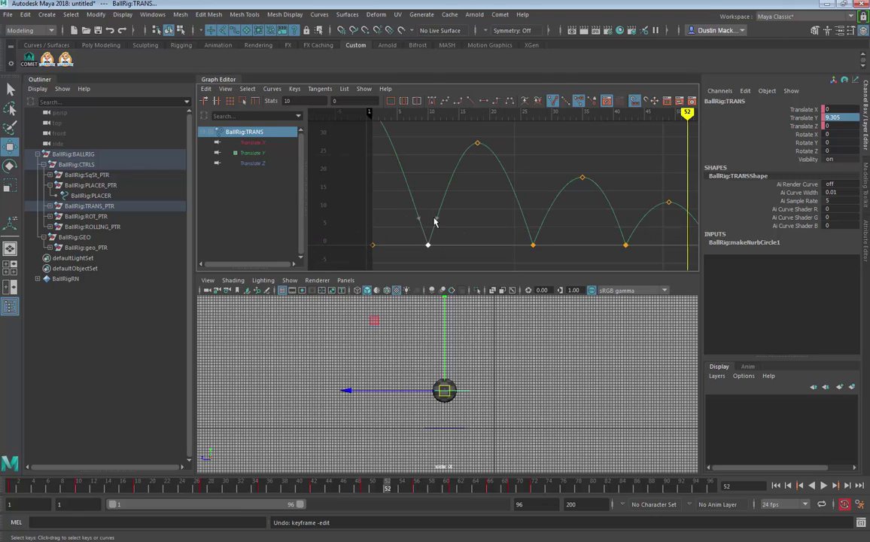
drag(429, 217, 446, 223)
middle_drag(447, 222, 442, 220)
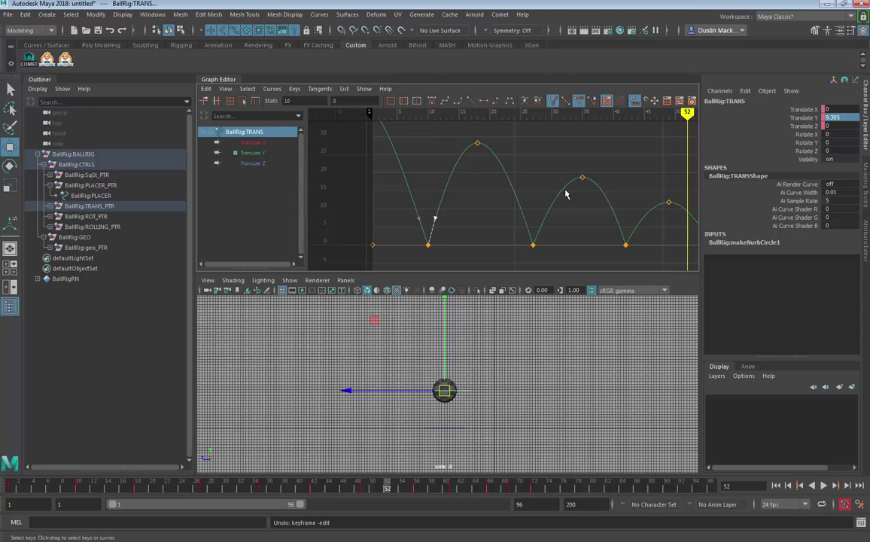
- Steepen the tangents on both sides of the frame 56 landing to round the neighbouring arcs
alt+middle_drag(580, 200, 454, 212)
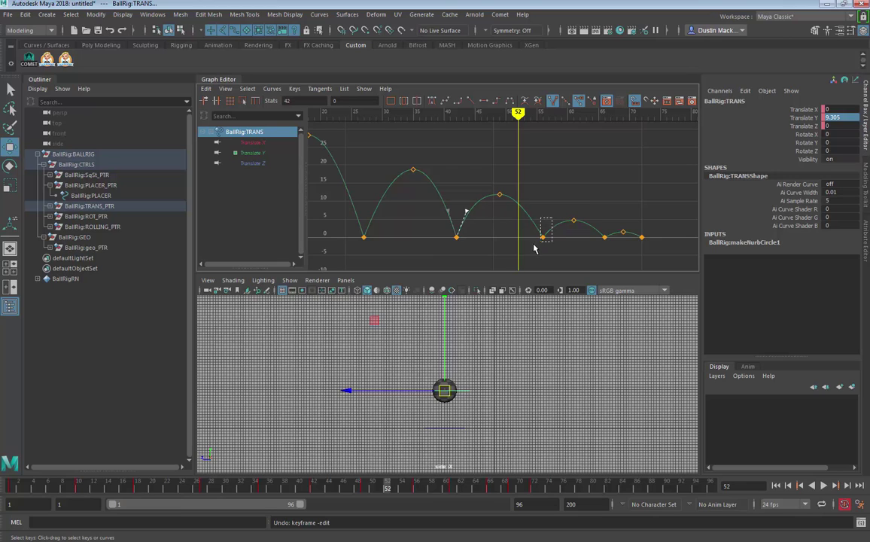
drag(533, 245, 532, 246)
drag(535, 207, 517, 225)
middle_drag(520, 220, 534, 216)
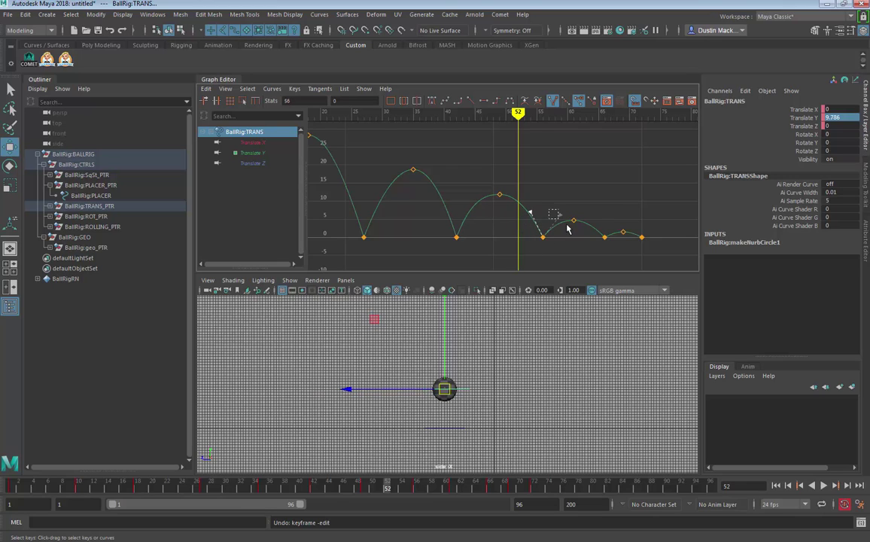
click(561, 219)
click(602, 238)
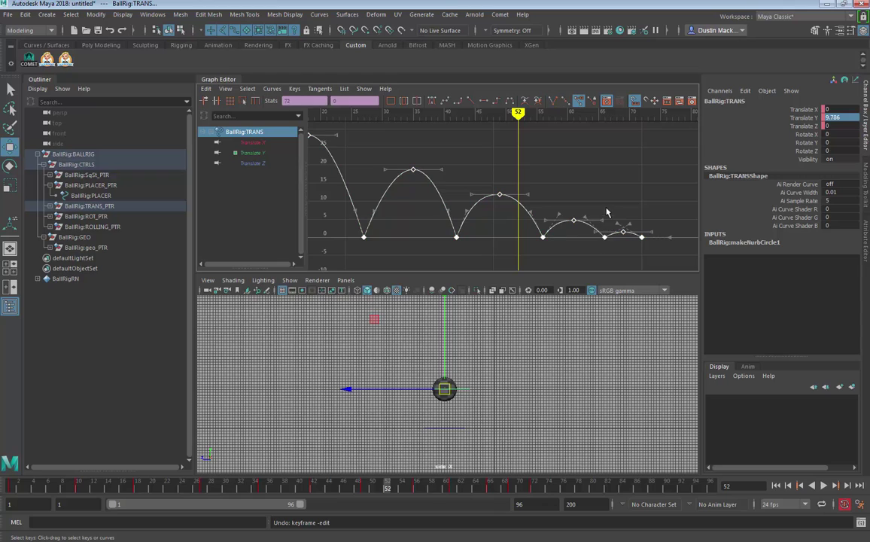
- Reshape the tangents on both sides of the frame 66 landing and play back the whole animation
click(604, 237)
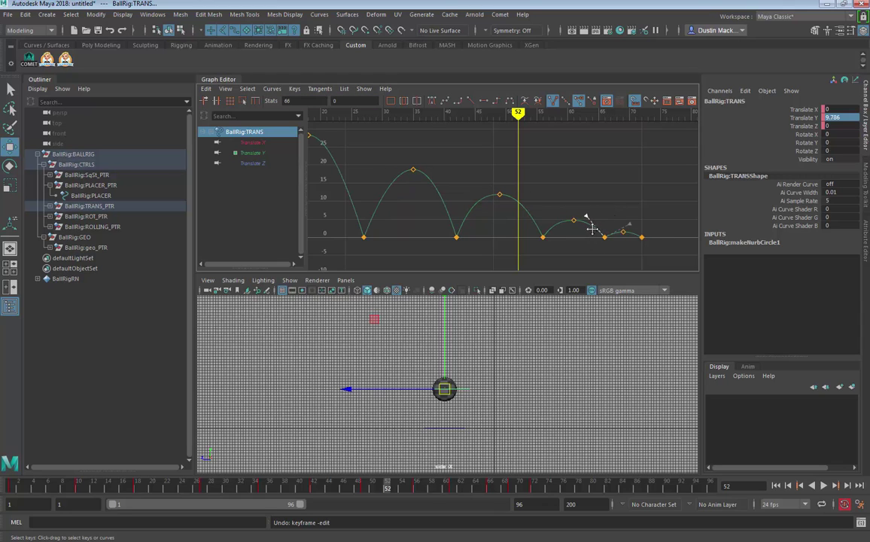
alt+drag(600, 233, 459, 197)
alt+right_drag(459, 196, 501, 206)
drag(438, 206, 384, 252)
mouse_move(416, 207)
mouse_down()
mouse_move(431, 226)
mouse_move(426, 219)
mouse_up()
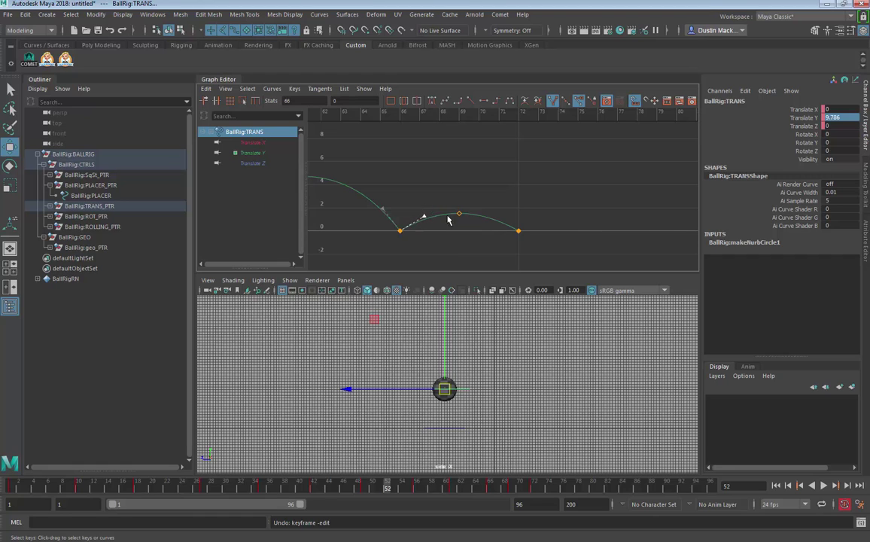
alt+right_drag(477, 232, 413, 225)
alt+middle_drag(414, 225, 507, 235)
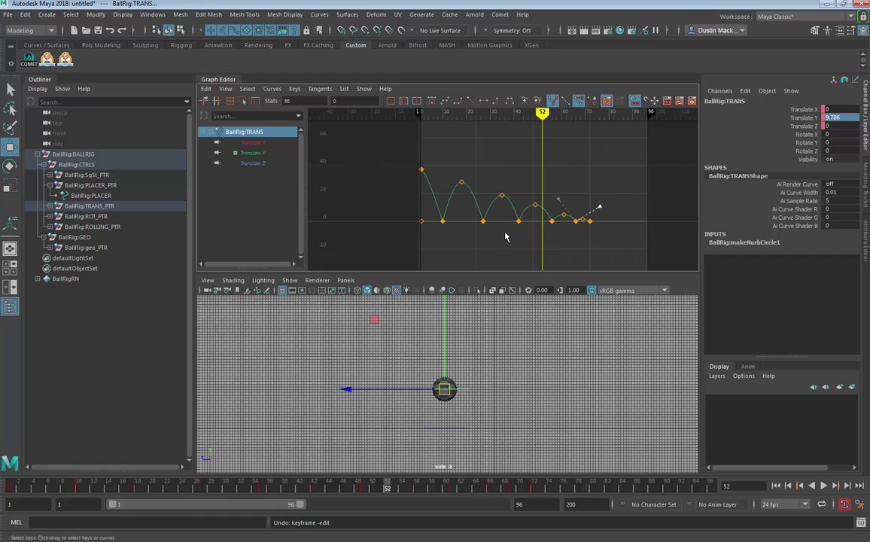
alt+right_drag(506, 235, 495, 259)
key(alt+v)
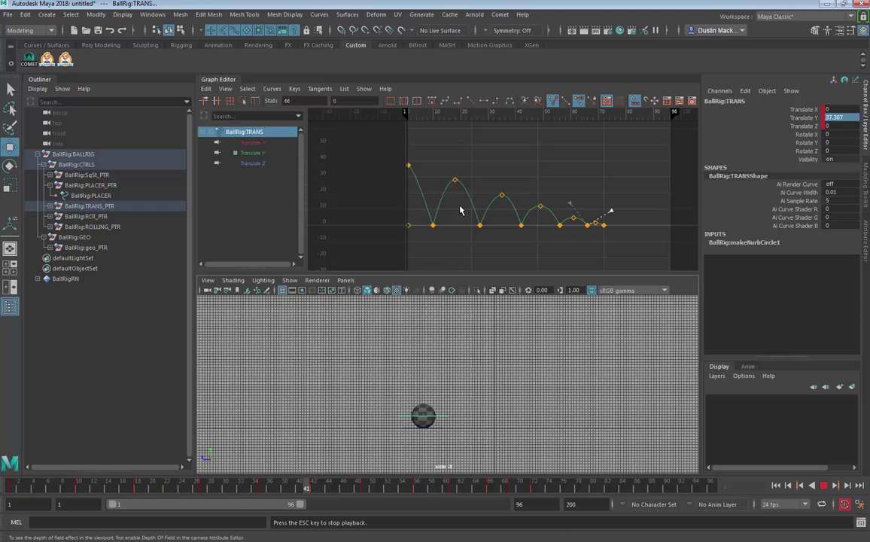
key(Escape)
- Steepen the outgoing tangent of the frame 10 landing and the incoming tangent of the frame 27 landing, then play back from frame 1
drag(459, 172, 444, 189)
alt+right_drag(433, 200, 446, 195)
click(386, 233)
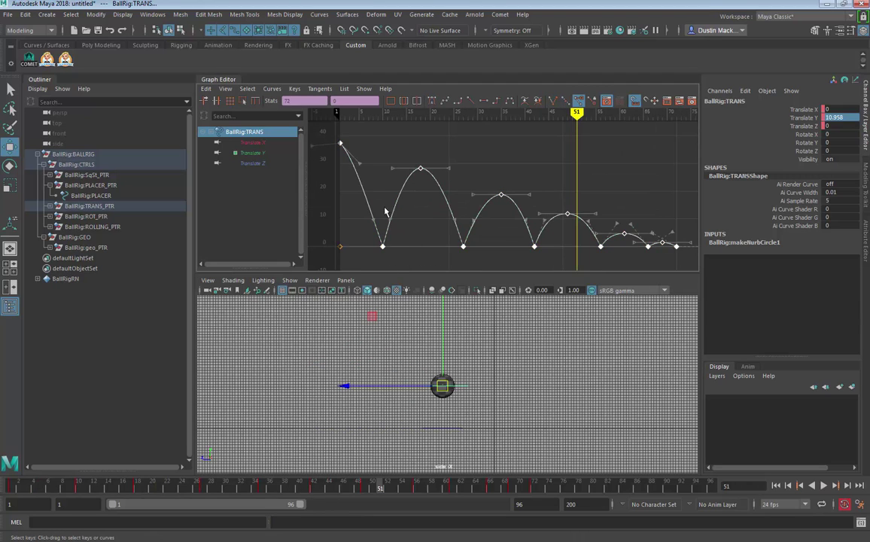
drag(383, 205, 397, 226)
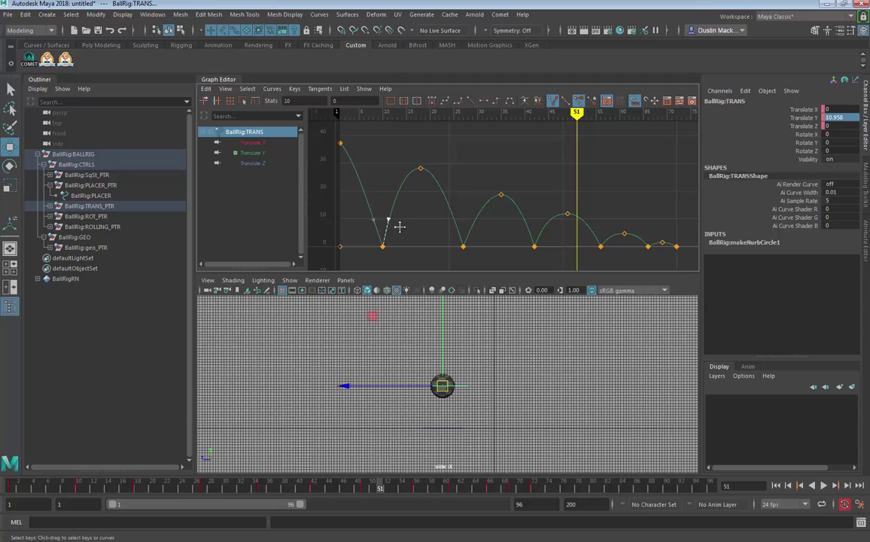
drag(481, 262, 444, 227)
middle_drag(444, 226, 446, 228)
drag(211, 491, 10, 487)
alt+right_drag(457, 415, 452, 415)
key(alt+v)
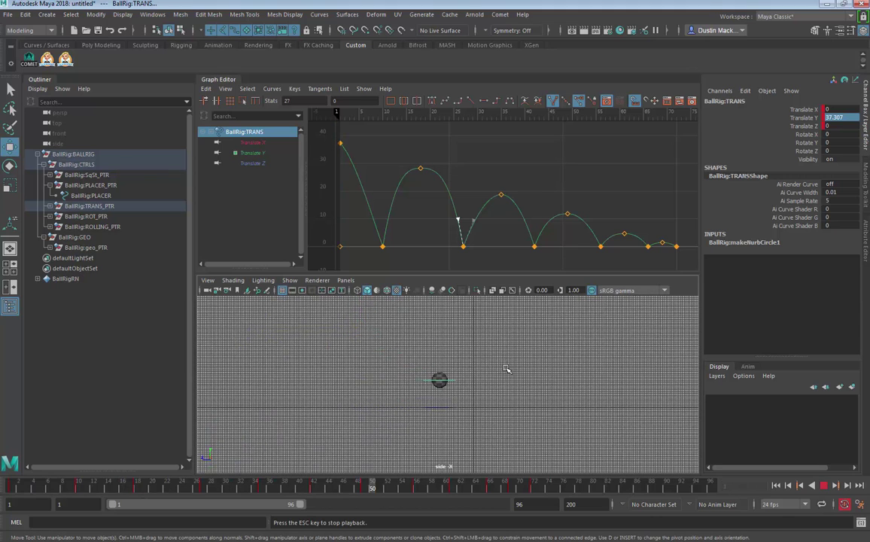
key(Escape)
- Steepen the tangents out of the frame 27 landing and into the frame 42 landing, and move the peak between them to frame 34
scroll(495, 217, up, 2)
drag(472, 225, 456, 239)
middle_drag(459, 239, 461, 239)
drag(510, 259, 524, 237)
middle_drag(526, 238, 526, 238)
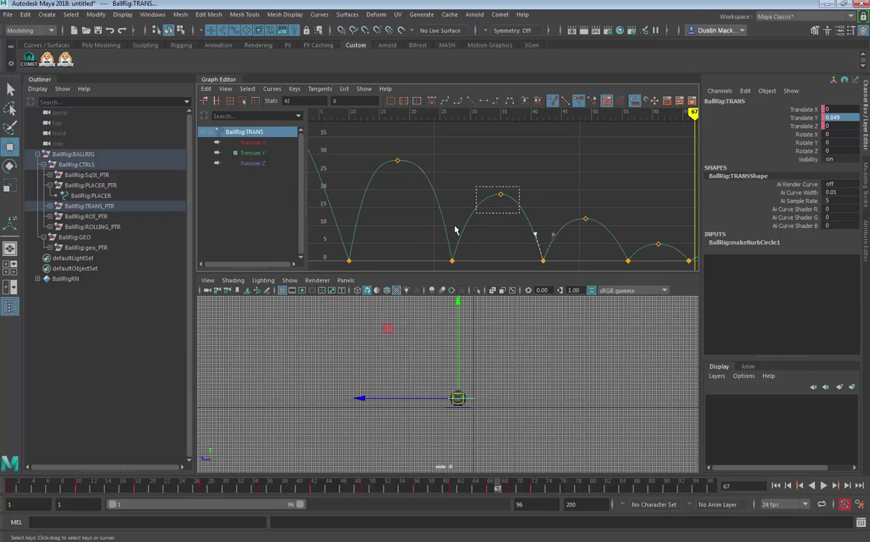
drag(454, 230, 454, 231)
shift+middle_drag(475, 223, 469, 223)
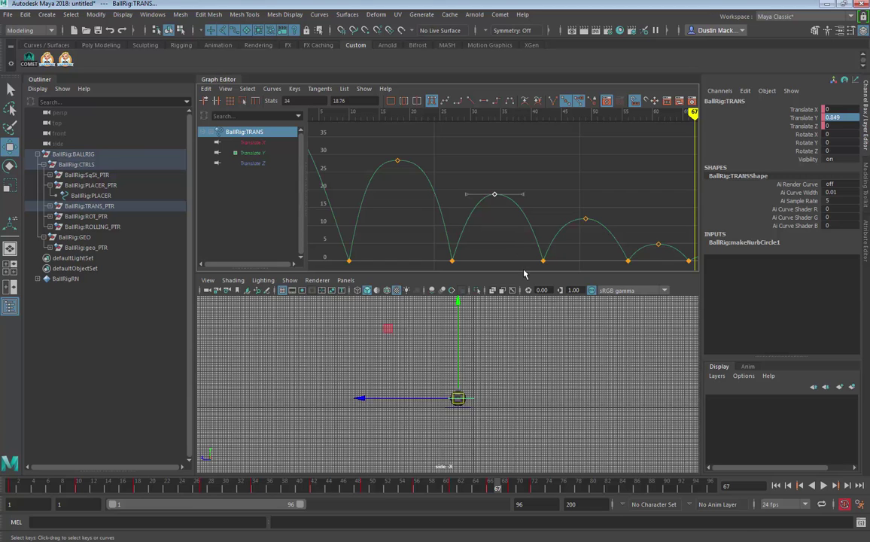
- Play back the animation repeatedly and scrub through to frame 49 to examine the timing of the middle bounces
drag(46, 488, 10, 486)
alt+middle_drag(536, 368, 495, 367)
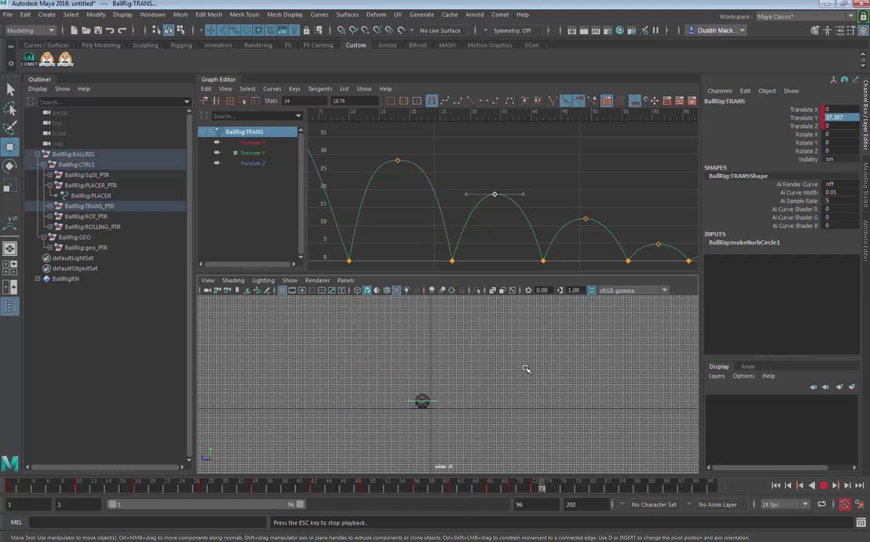
key(Escape)
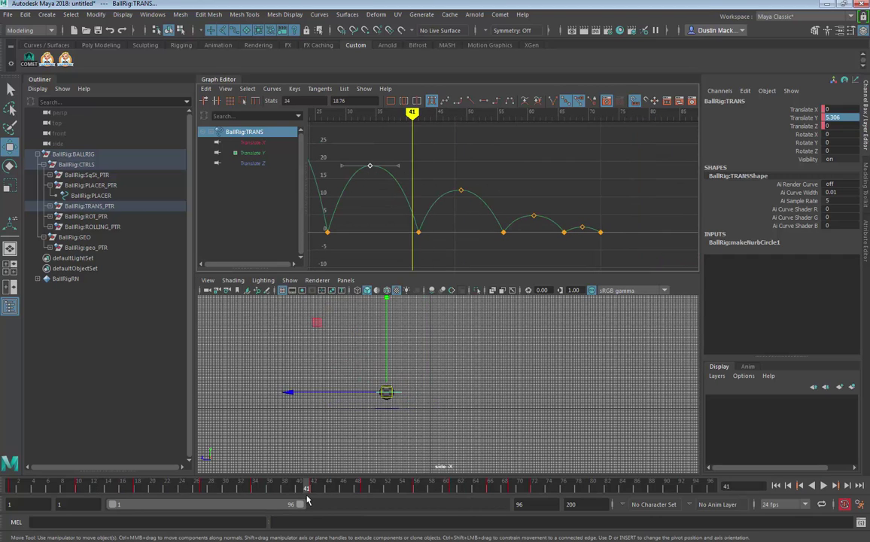
key(alt+v)
key(Escape)
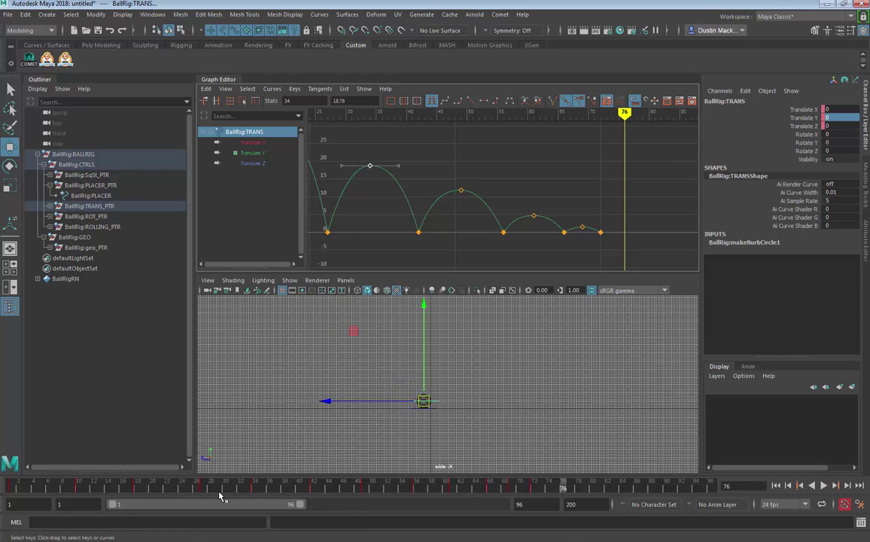
click(211, 487)
key(alt+v)
key(Escape)
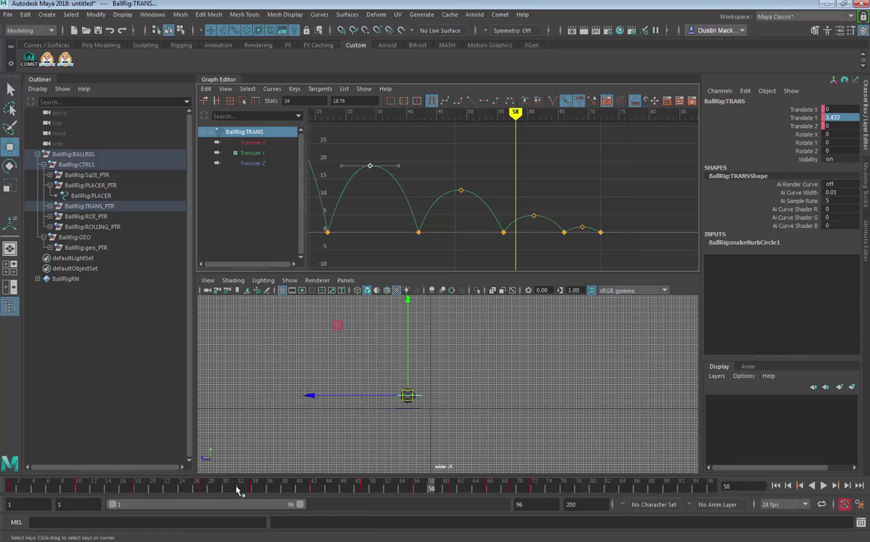
drag(237, 485, 366, 494)
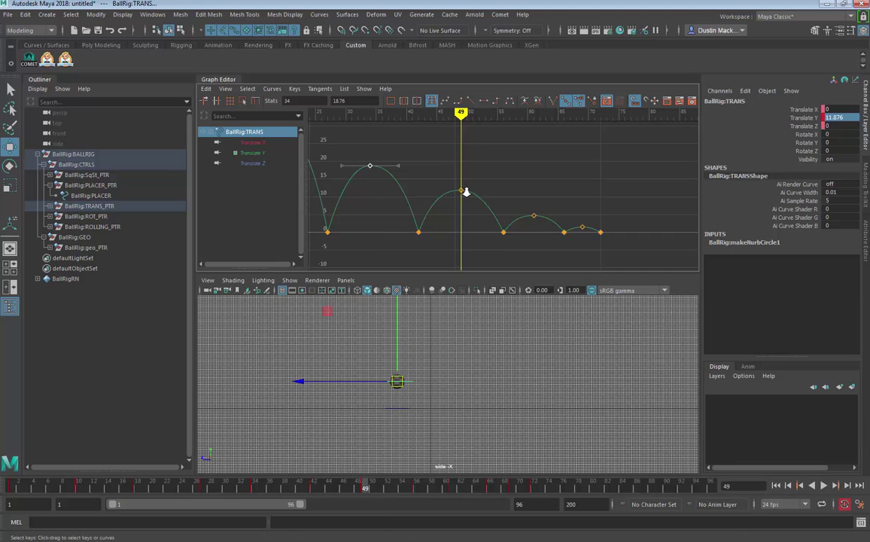
scroll(482, 193, up, 2)
drag(483, 269, 509, 204)
drag(420, 213, 456, 172)
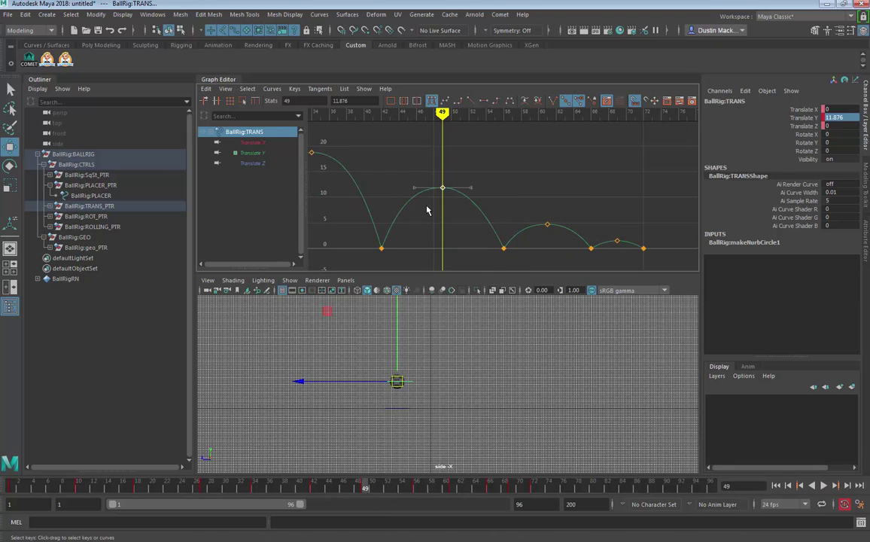
shift+middle_drag(426, 209, 425, 217)
alt+middle_drag(468, 221, 435, 249)
key(ctrl+z)
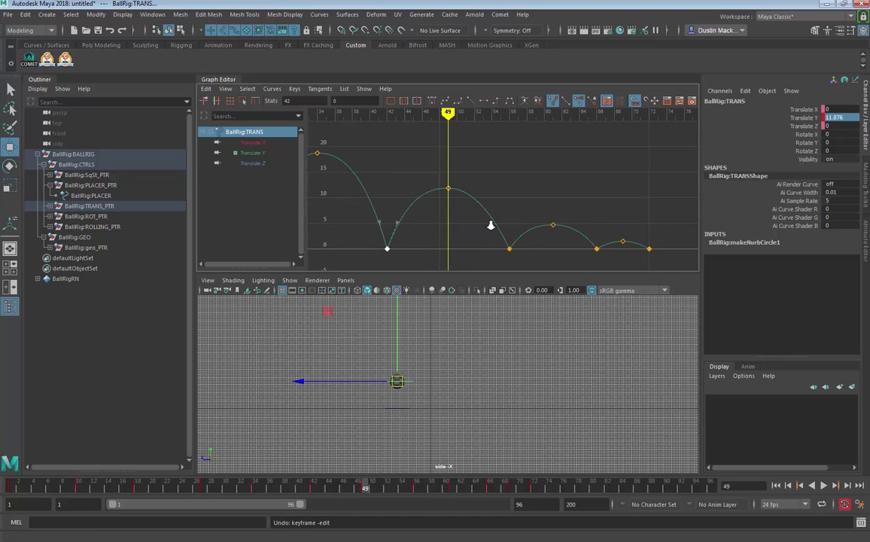
- Shift the keys from the frame 56 landing onward one frame earlier, move the frame 49 peak to frame 48, and play back the result
scroll(491, 225, down, 3)
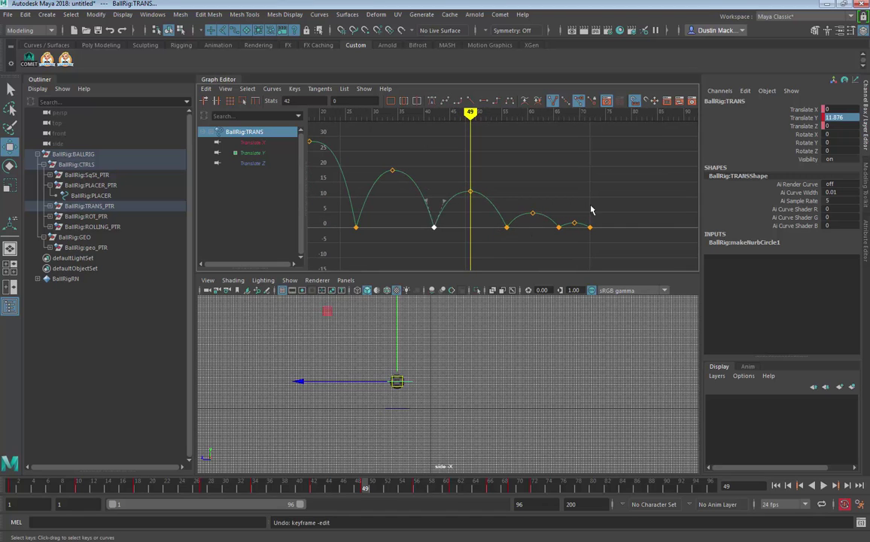
drag(490, 242, 488, 244)
shift+middle_drag(529, 237, 522, 237)
click(470, 191)
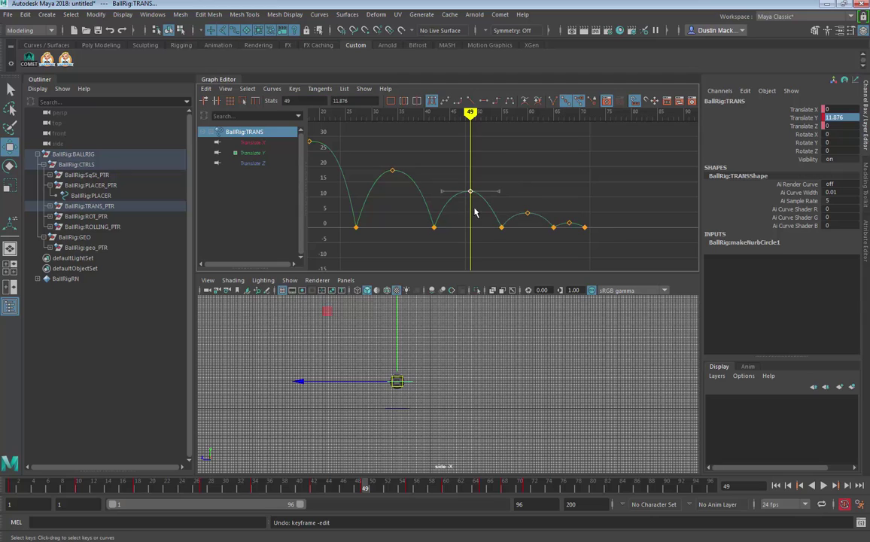
shift+middle_drag(478, 210, 473, 211)
click(501, 227)
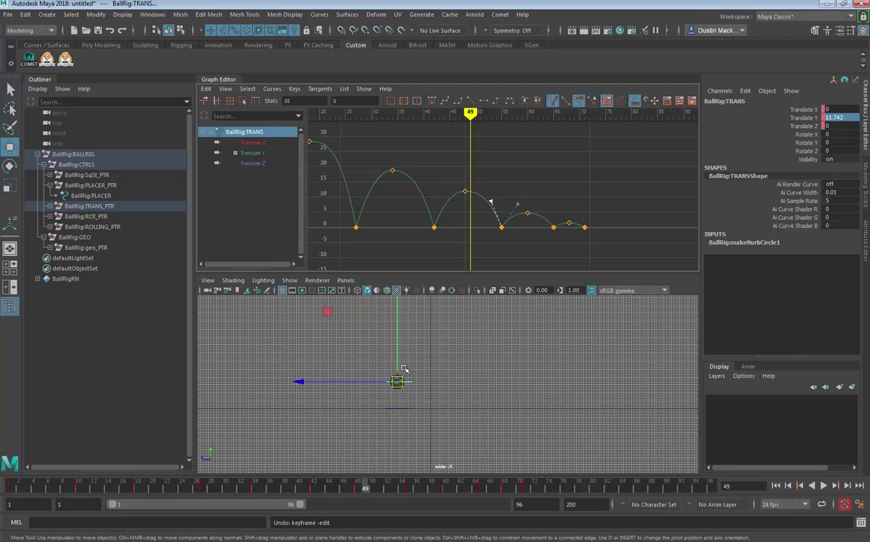
key(alt+v)
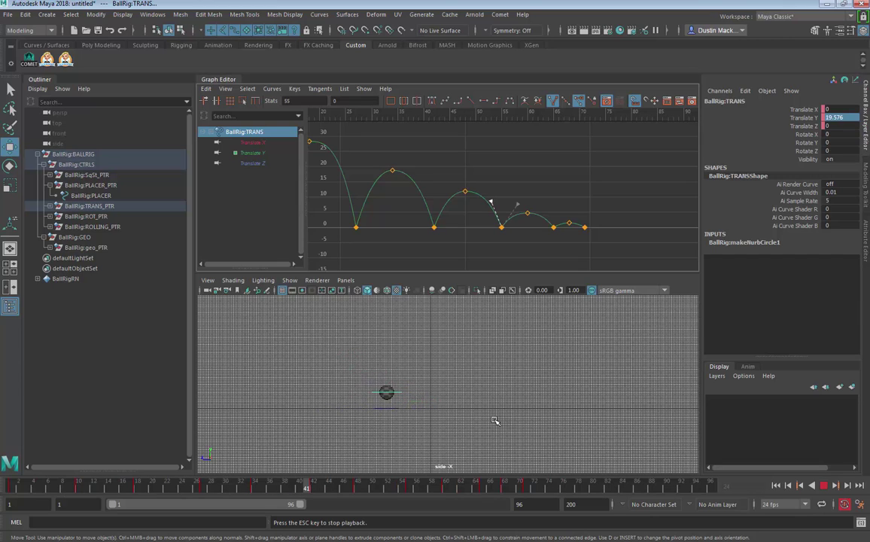
key(Escape)
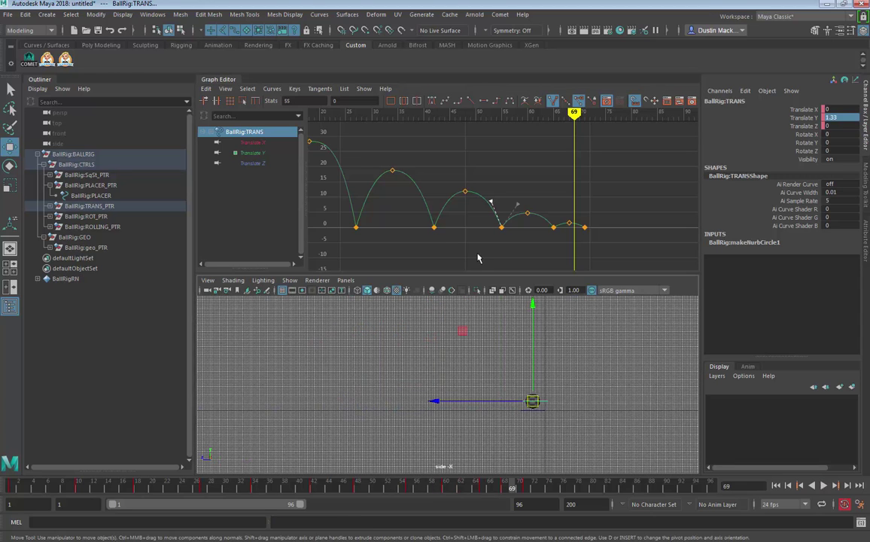
- Shift the keys from the frame 27 landing onward one frame later, move the frame 18 peak to frame 19, and play back from frame 1
key(a)
scroll(434, 247, up, 5)
drag(594, 170, 424, 243)
shift+middle_drag(424, 243, 448, 171)
drag(383, 174, 383, 173)
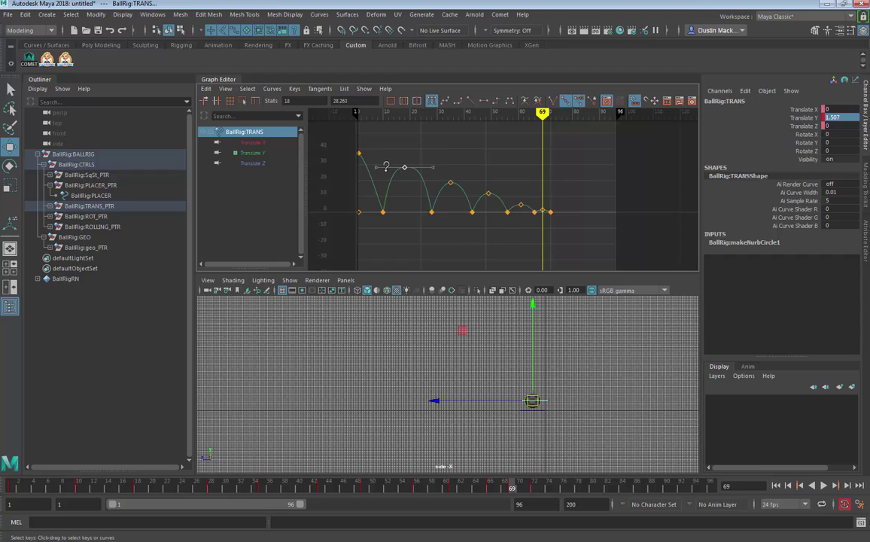
drag(271, 493, 12, 487)
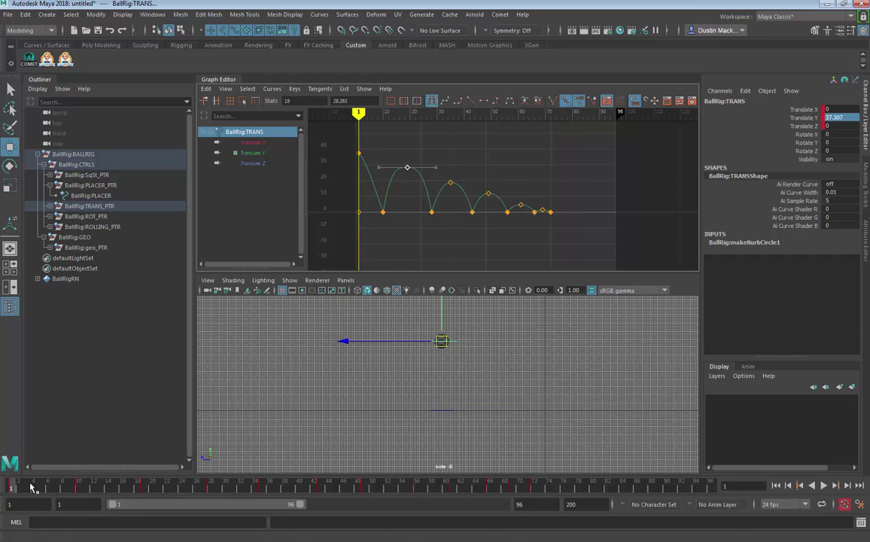
key(alt+v)
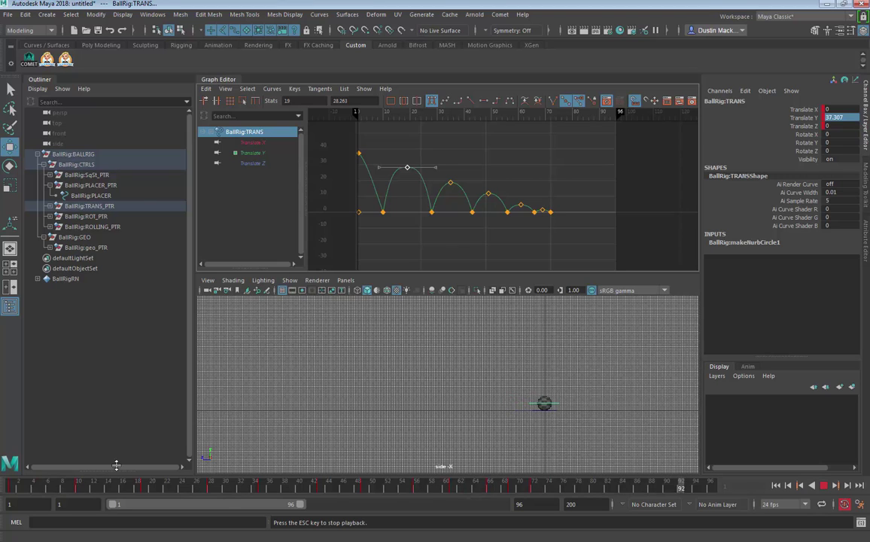
key(alt+v)
- Soften the tangents out of the frame 10 landing and into the frame 28 landing to make the first bounce arc less boxy
scroll(415, 172, up, 1)
alt+middle_drag(411, 170, 479, 180)
scroll(477, 192, up, 1)
scroll(477, 193, up, 1)
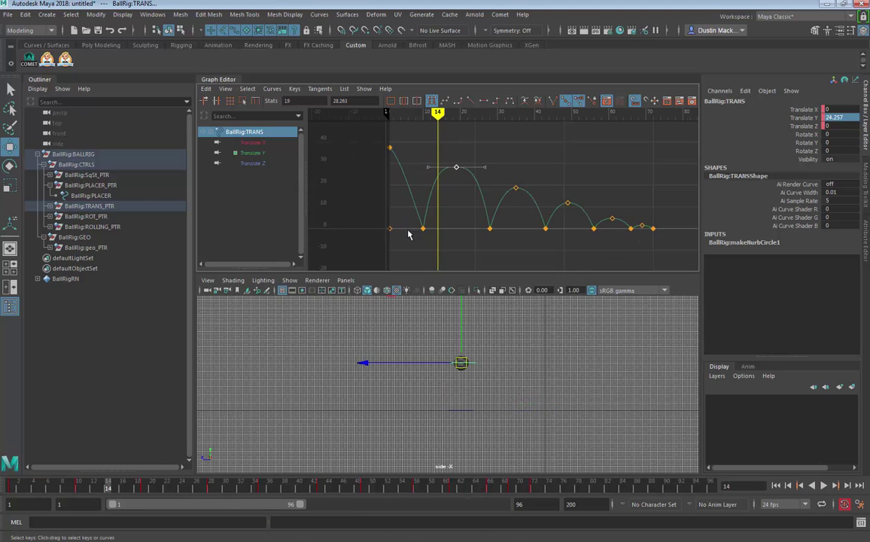
drag(408, 233, 392, 219)
scroll(421, 209, up, 3)
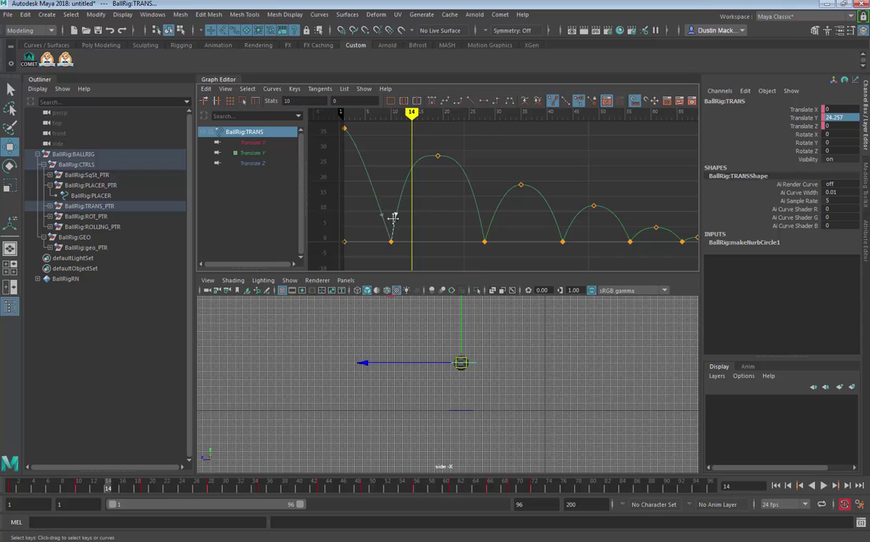
middle_drag(392, 219, 393, 219)
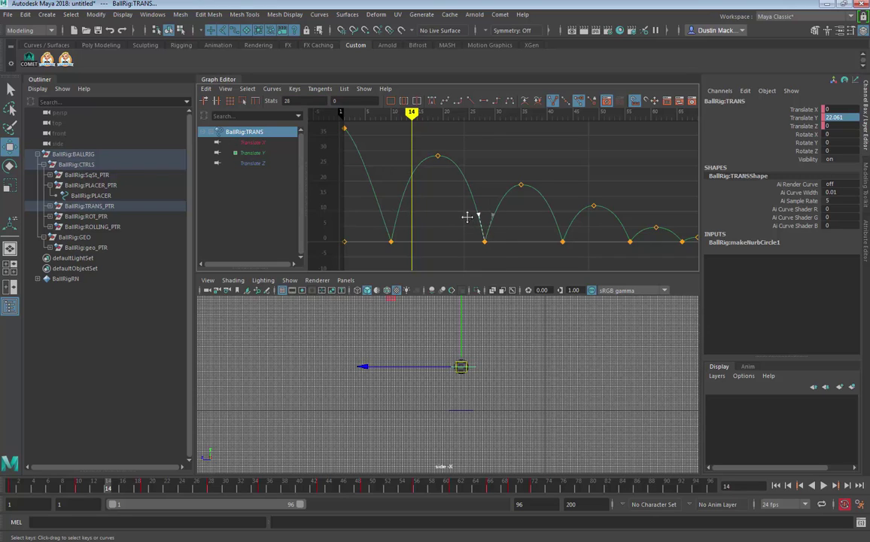
- Try to break the tangents of the frame 10 and frame 19 keys and reshape the rise between them
alt+middle_drag(461, 228, 496, 251)
scroll(445, 214, up, 4)
drag(479, 142, 370, 200)
mouse_move(431, 188)
alt+middle_down()
mouse_move(433, 150)
mouse_move(454, 130)
mouse_move(429, 191)
alt+middle_up()
scroll(472, 206, down, 3)
alt+shift+right_drag(472, 205, 479, 231)
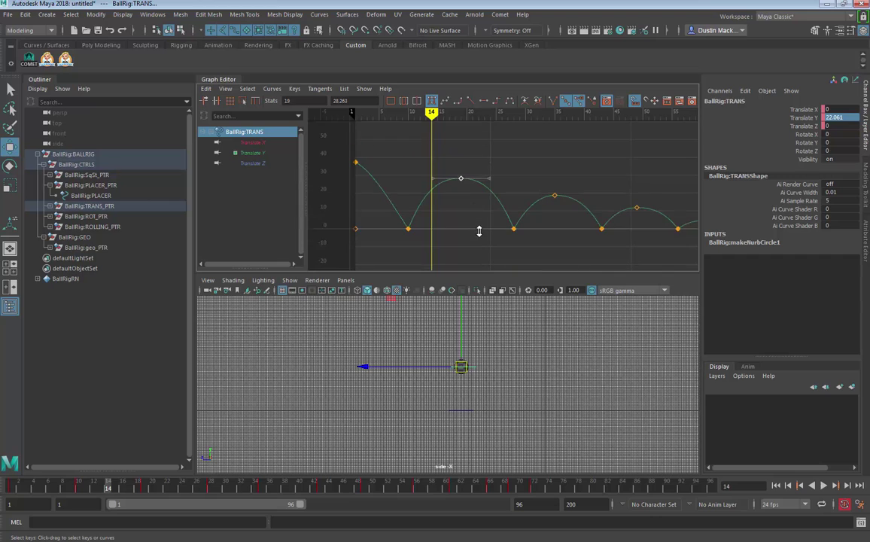
alt+right_drag(431, 215, 441, 215)
drag(434, 228, 376, 245)
click(451, 174)
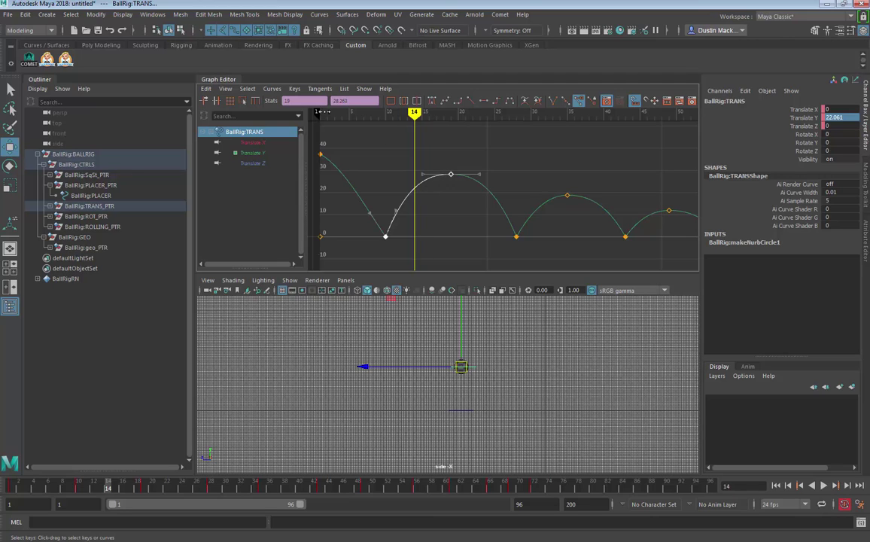
click(320, 88)
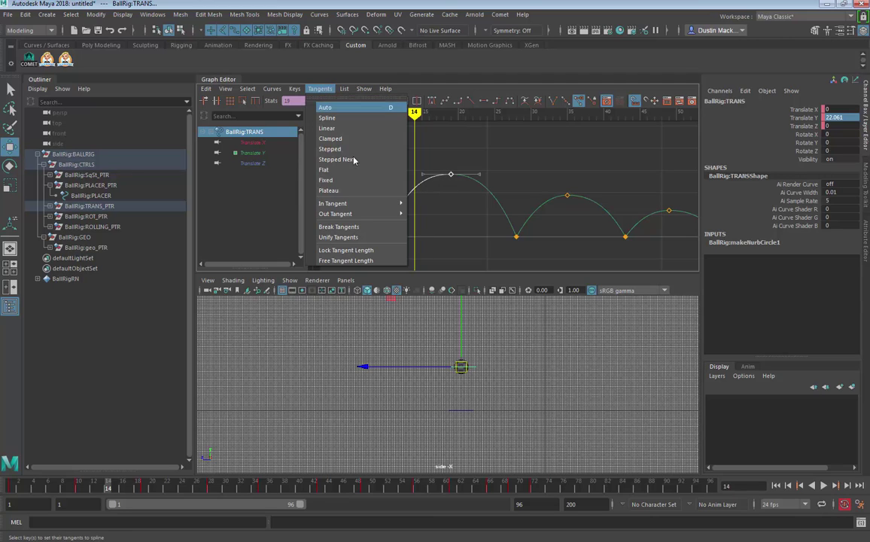
click(357, 228)
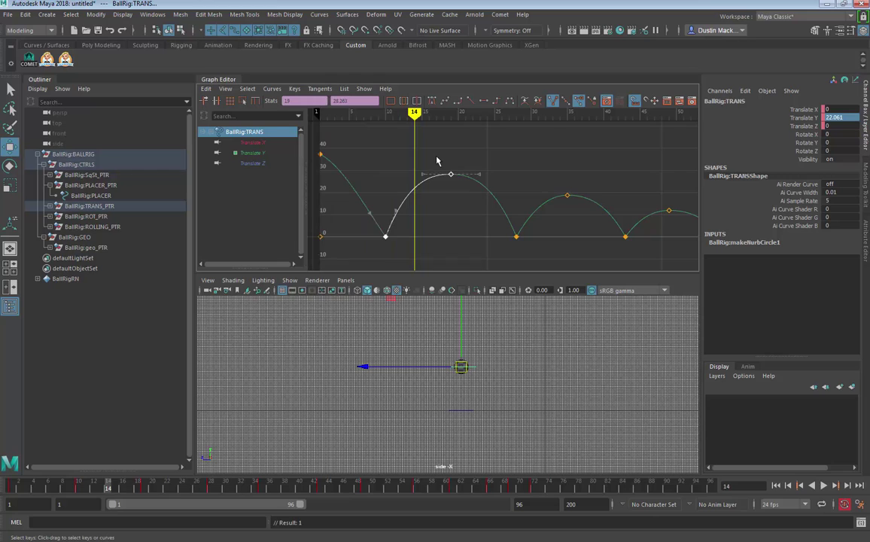
drag(435, 157, 403, 193)
mouse_move(402, 193)
middle_down()
mouse_move(404, 180)
mouse_move(410, 184)
middle_up()
key(ctrl+z)
key(ctrl+z)
- Convert the Translate Y curve to weighted tangents and lengthen the frame 19 peak's tangent handles
click(294, 89)
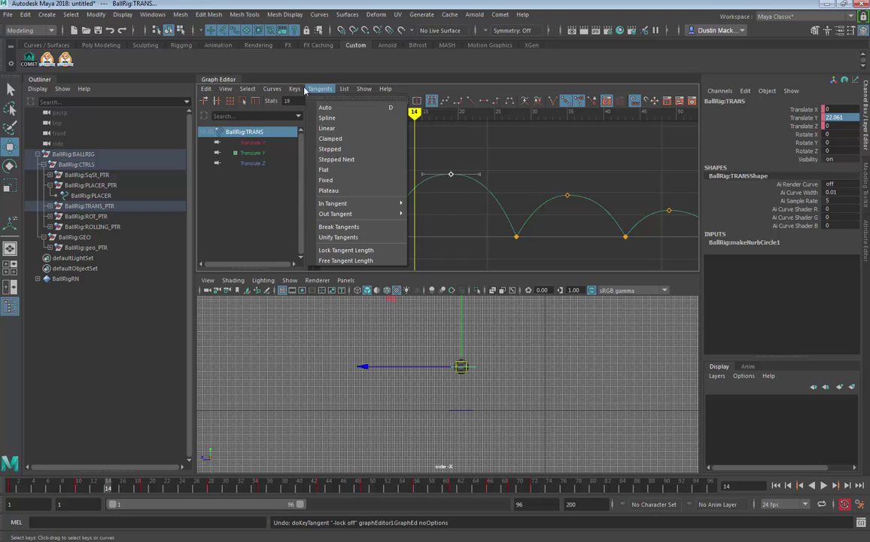
mouse_move(272, 89)
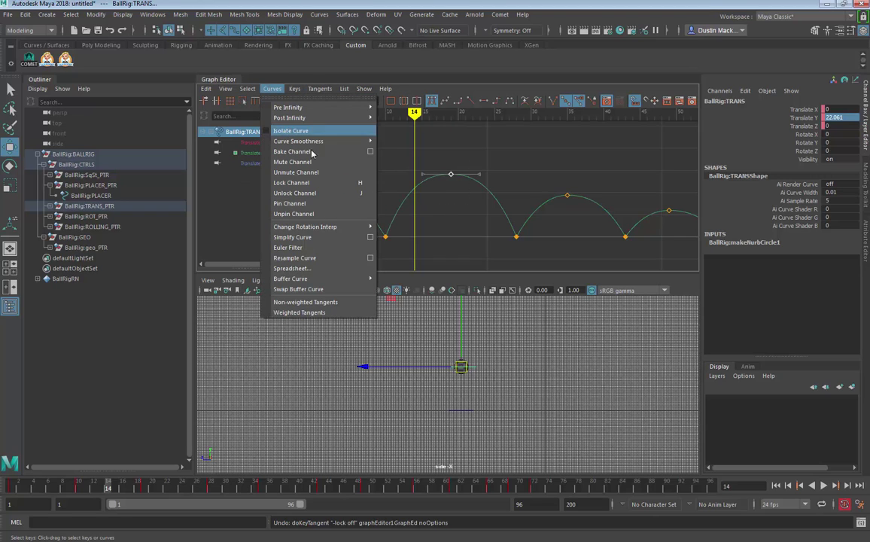
click(305, 315)
mouse_move(413, 195)
shift+middle_down()
mouse_move(388, 194)
mouse_move(401, 196)
shift+middle_up()
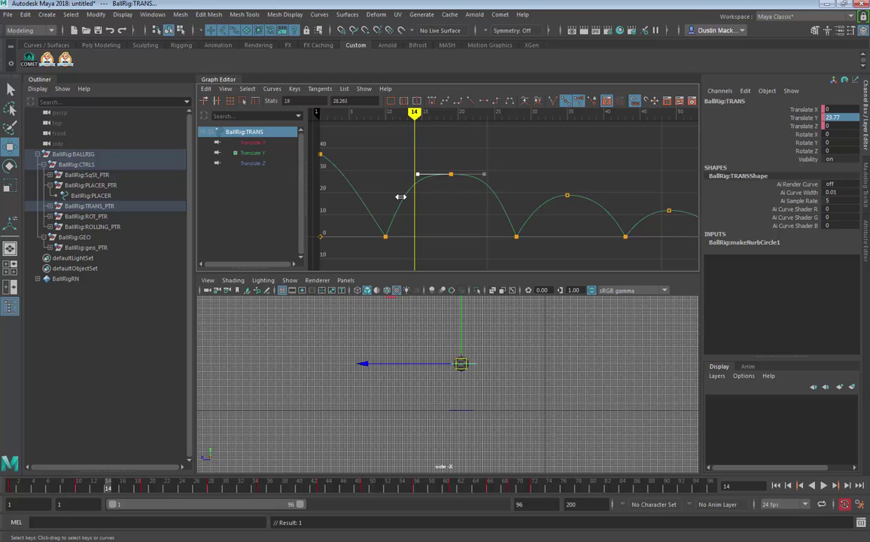
- Break the tangents of the frame 10 landing key and shorten its outgoing handle to round off the first bounce
click(386, 237)
click(272, 89)
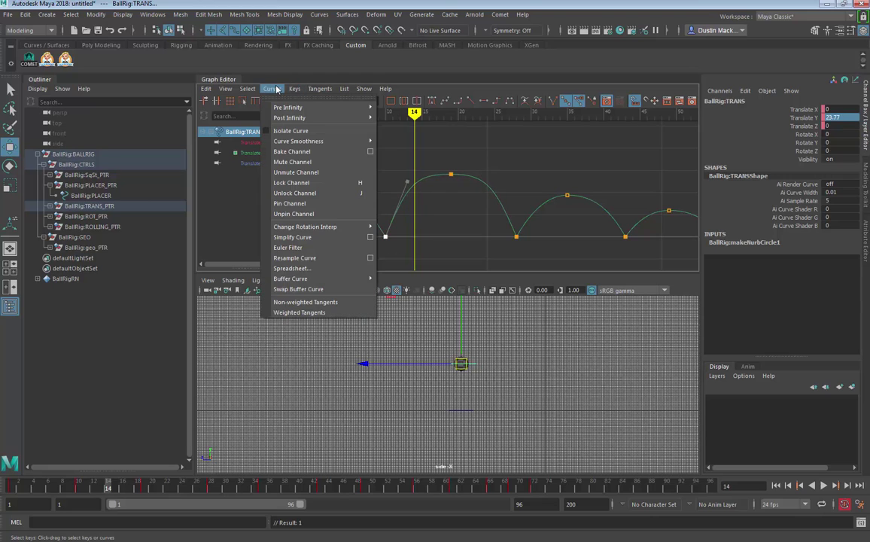
click(308, 313)
middle_drag(410, 193, 402, 205)
key(ctrl+z)
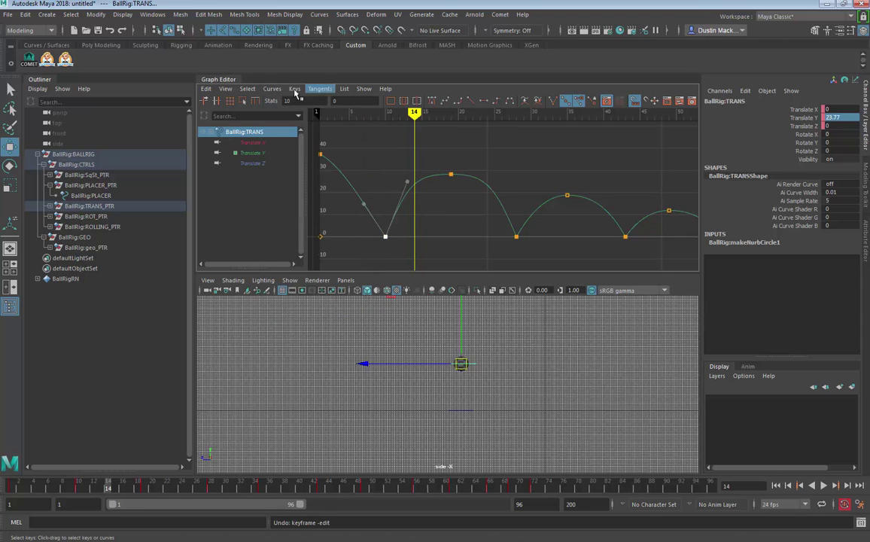
click(319, 89)
click(346, 228)
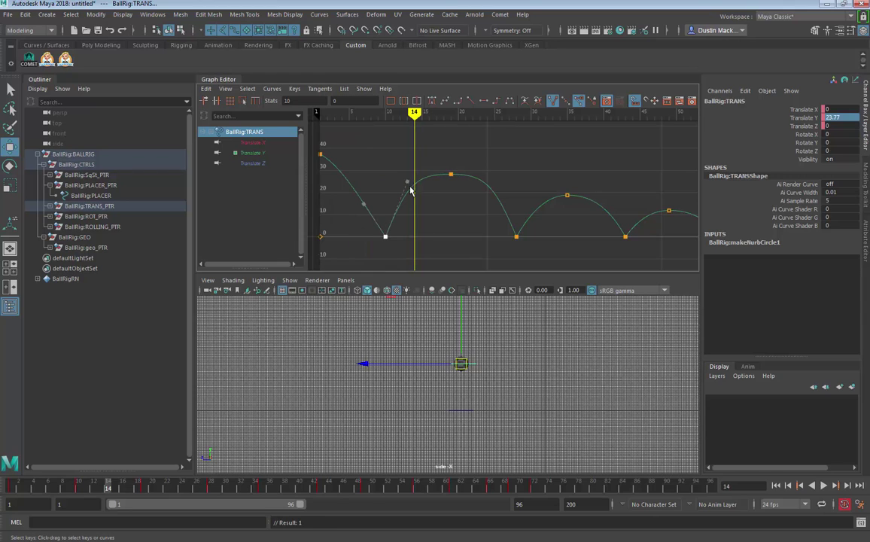
drag(360, 251, 360, 251)
click(272, 89)
click(309, 302)
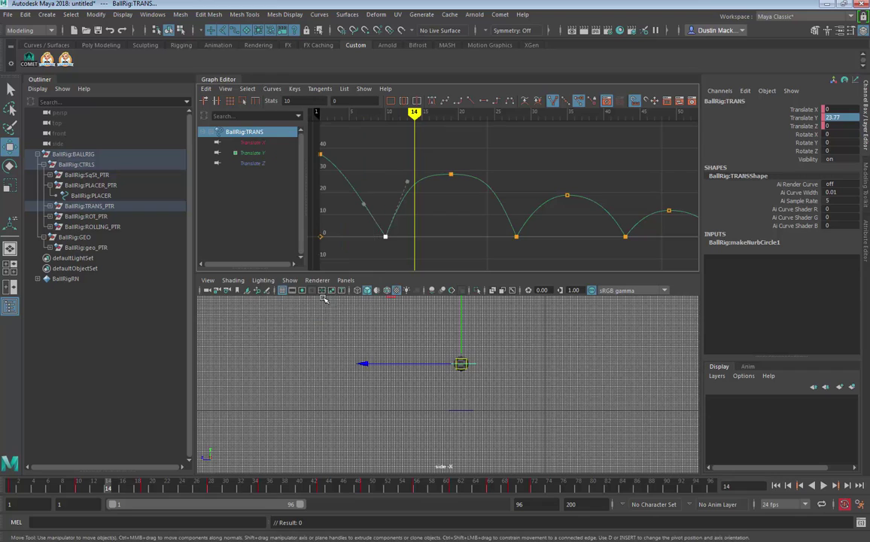
mouse_move(420, 195)
mouse_down()
mouse_move(404, 189)
mouse_move(409, 202)
mouse_up()
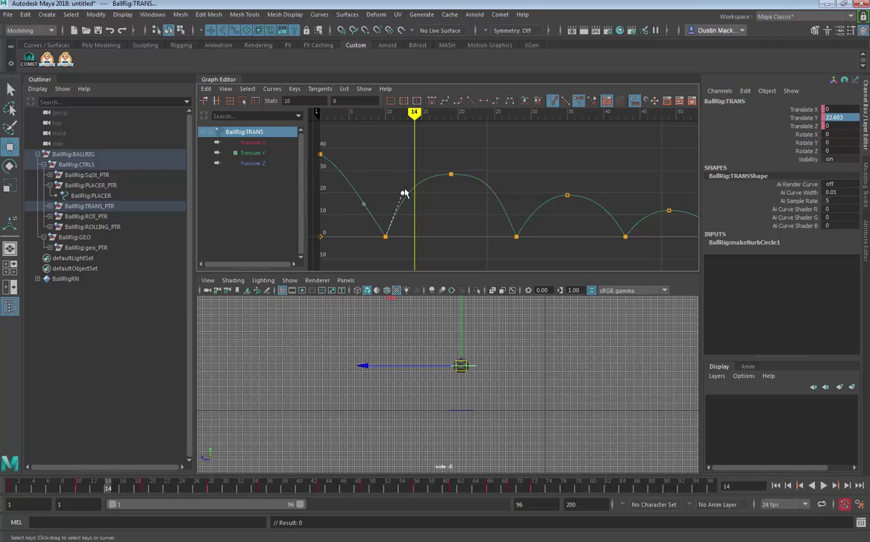
- Adjust the incoming tangent of the frame 28 landing key and play back the bounces from frame 1
click(516, 237)
middle_drag(487, 211, 490, 214)
drag(148, 488, 11, 489)
scroll(413, 411, down, 2)
alt+middle_drag(456, 403, 367, 403)
key(alt+v)
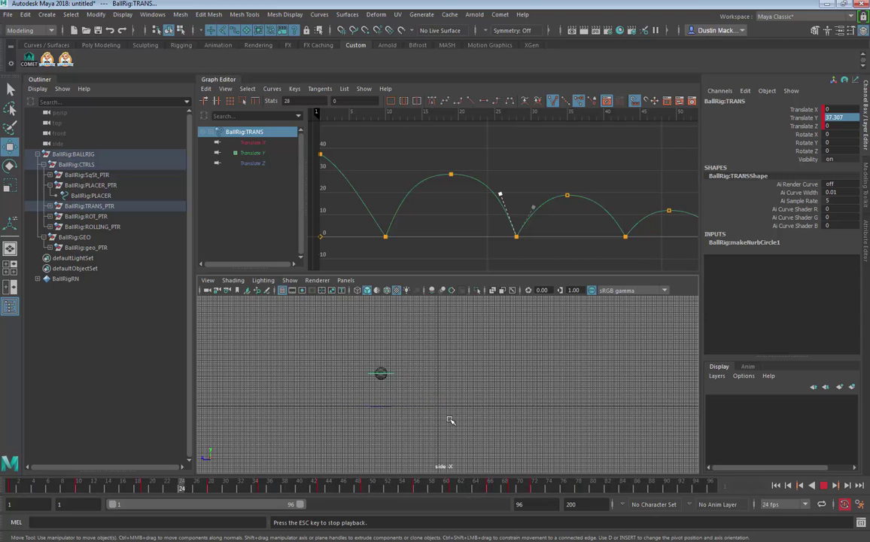
key(Escape)
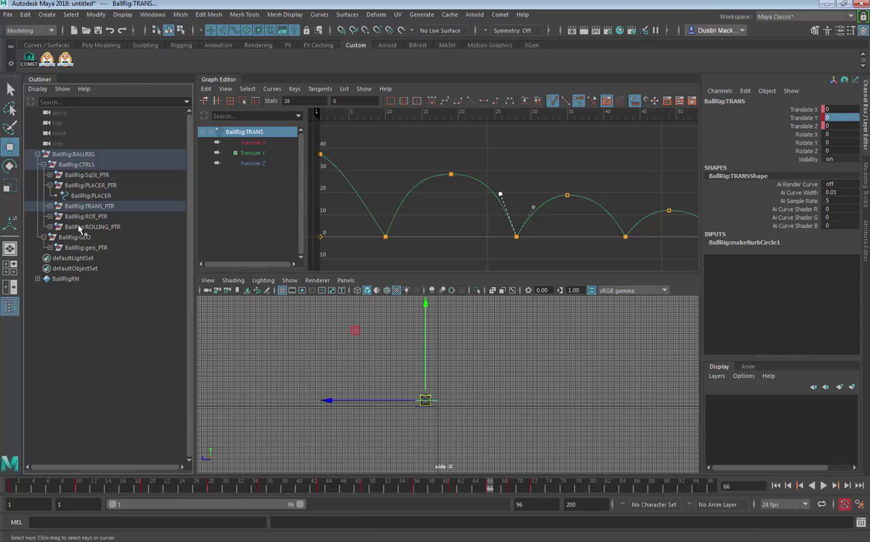
- Inspect the PLACER control's travel curve, scrub through the bounces, and return to frame 1 with the TRANS control selected
click(425, 361)
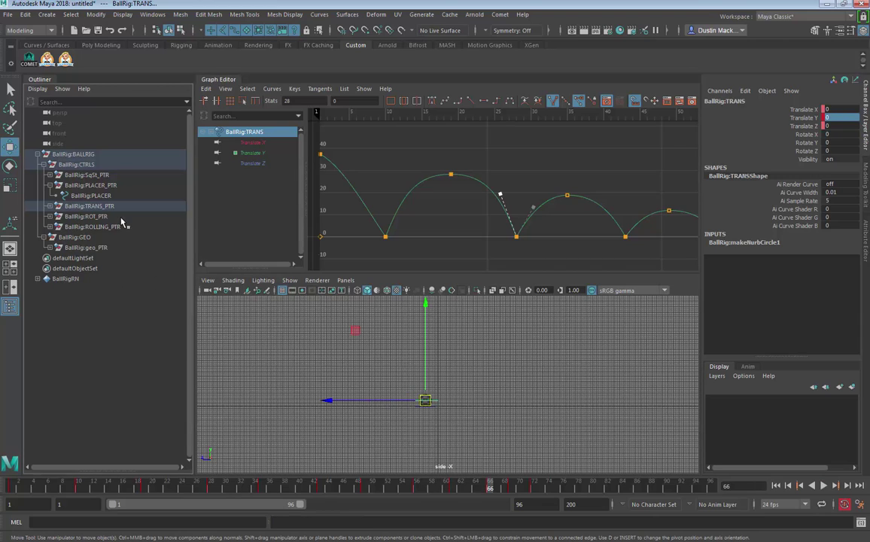
click(94, 196)
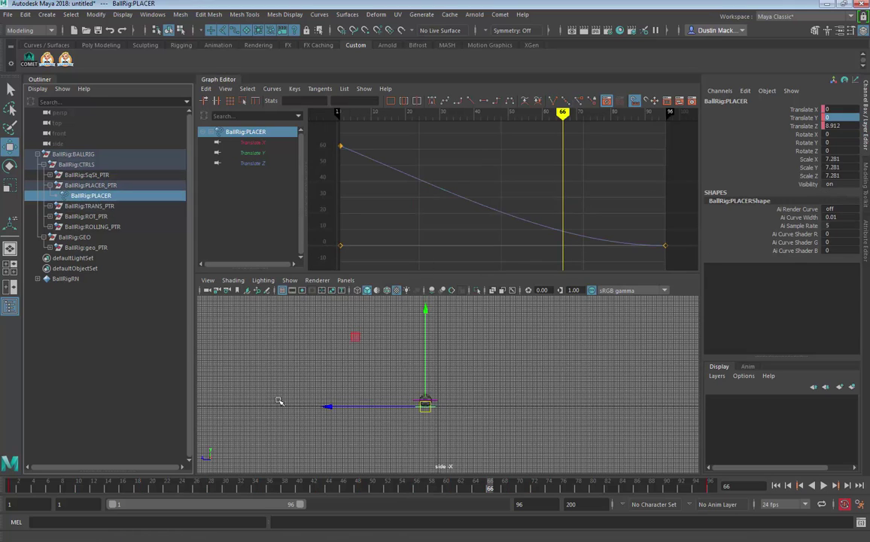
drag(139, 491, 410, 489)
click(407, 396)
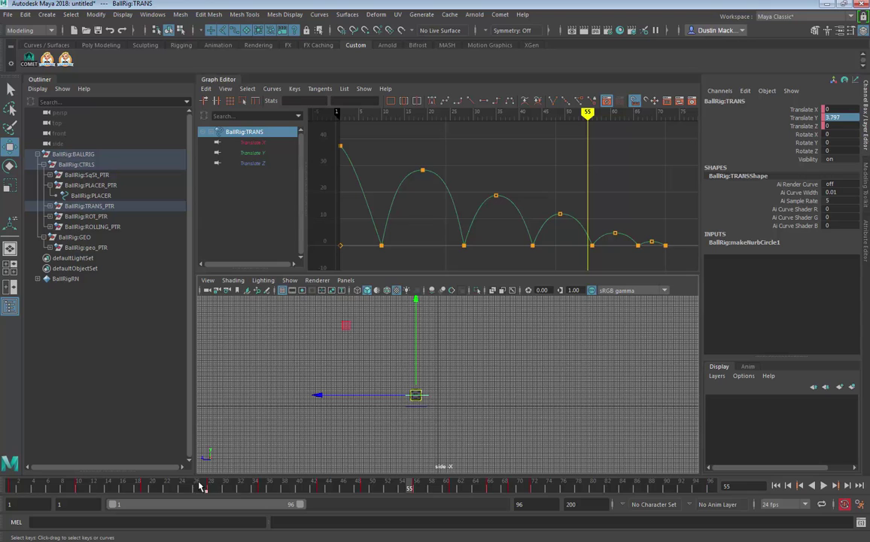
drag(199, 488, 10, 488)
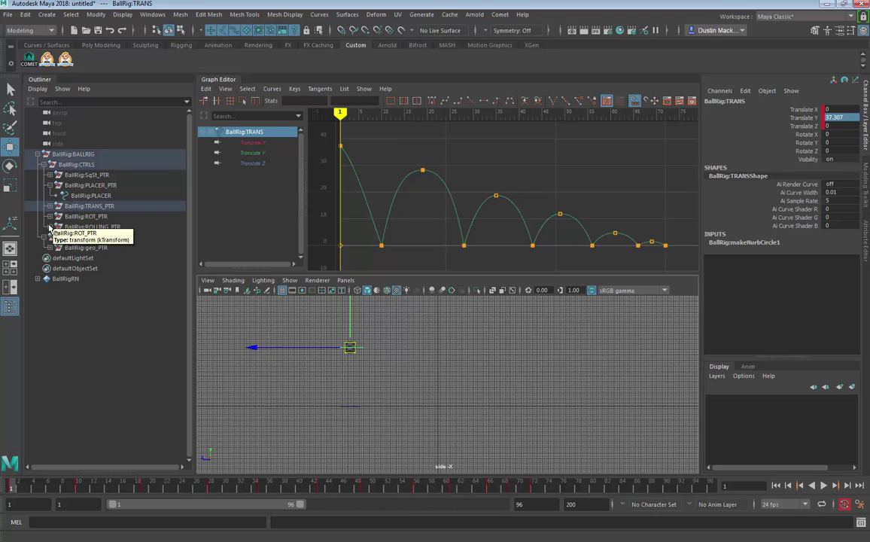
- Select the SqSt control inside SqSt_PTR and key its squash-and-stretch channels at frame 1
click(50, 175)
click(75, 185)
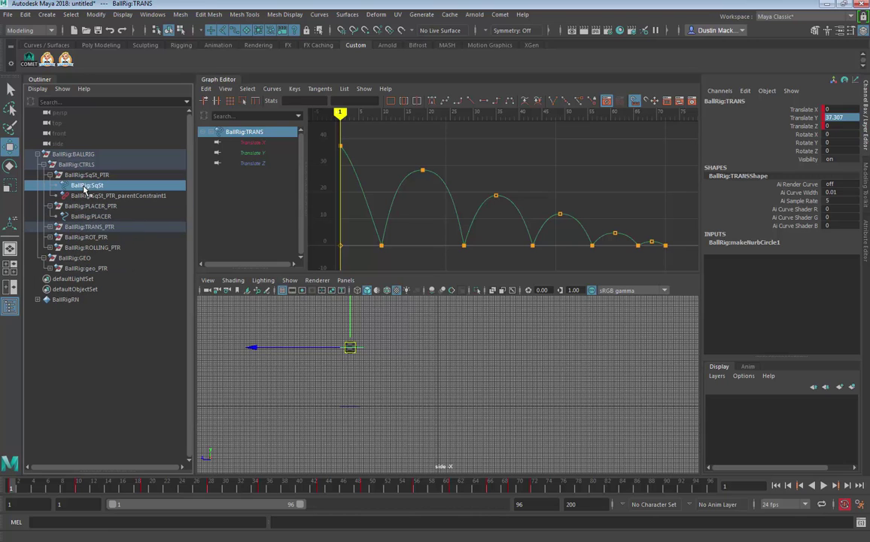
key(alt+v)
drag(19, 490, 11, 489)
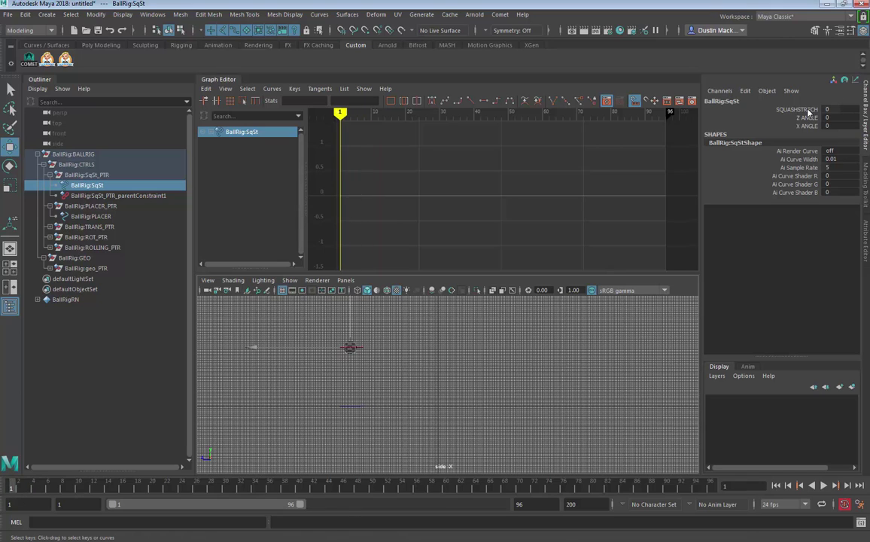
key(s)
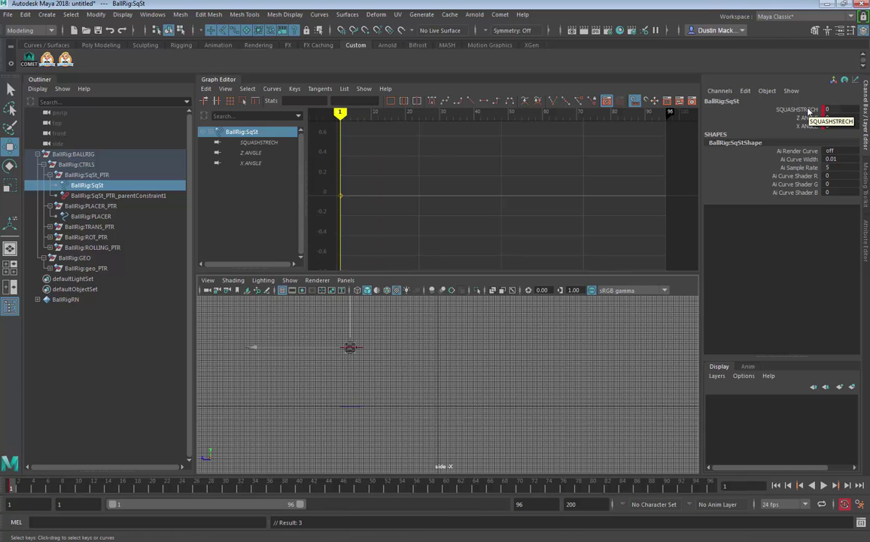
- Stretch the ball at frame 1 by setting SQUASHSTRECH to 4.4
click(809, 111)
alt+right_drag(451, 342, 544, 389)
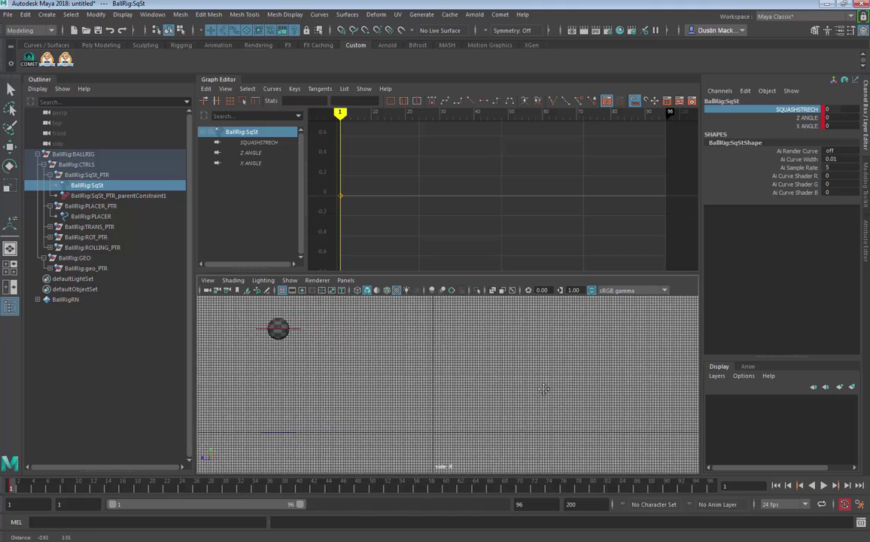
middle_drag(398, 375, 421, 378)
- Try tilting the stretched ball with a Z ANGLE of -33
click(807, 118)
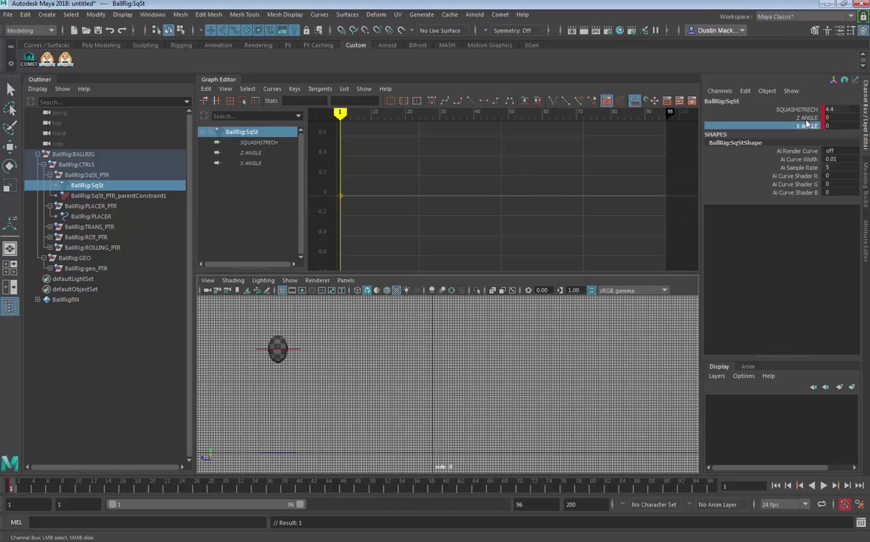
middle_drag(394, 320, 289, 324)
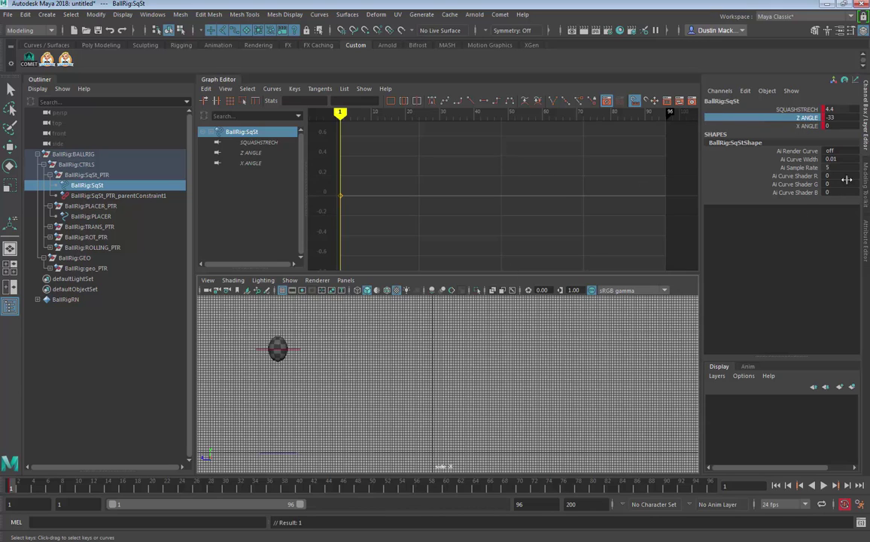
key(ctrl+z)
- Tilt the stretched ball along its falling path with an X ANGLE of 19 at frame 1
click(808, 126)
middle_drag(442, 346, 561, 365)
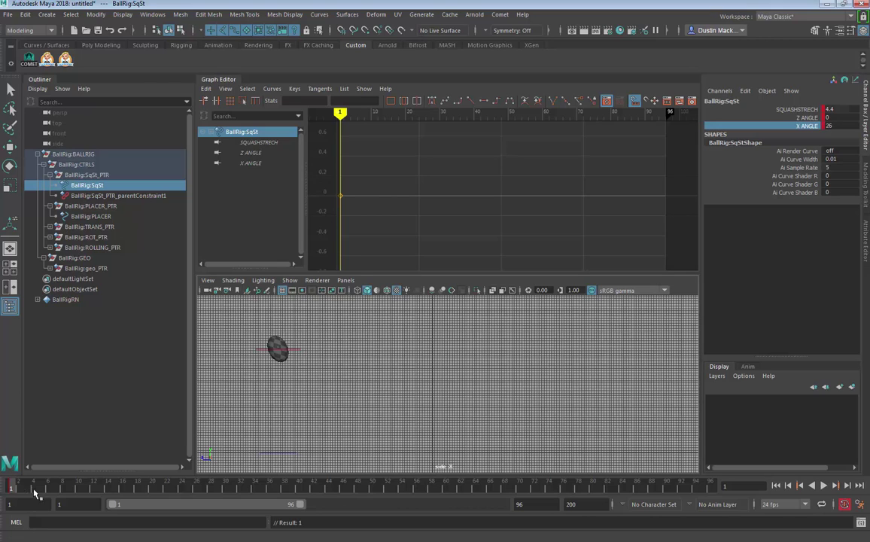
drag(35, 488, 42, 488)
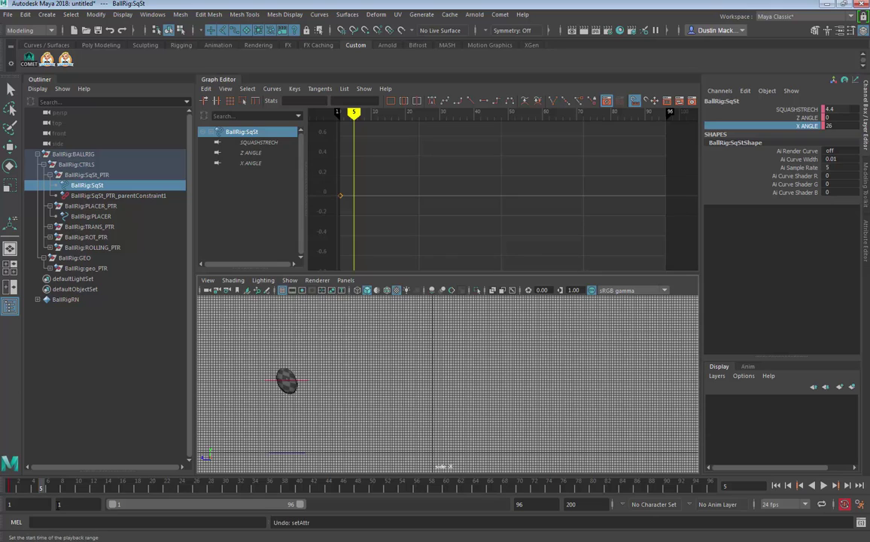
click(10, 488)
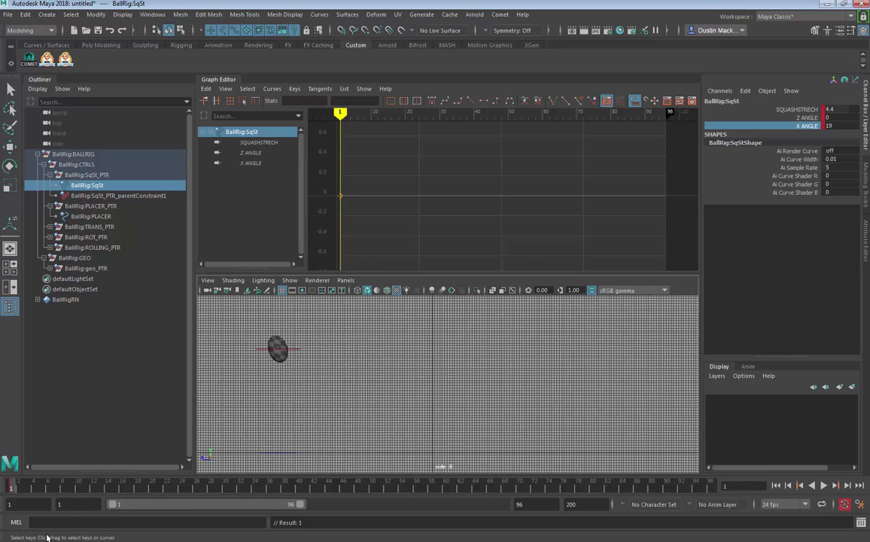
- Advance to just before the first landing and key the stretched, tilted shape at frame 9
key(alt+v)
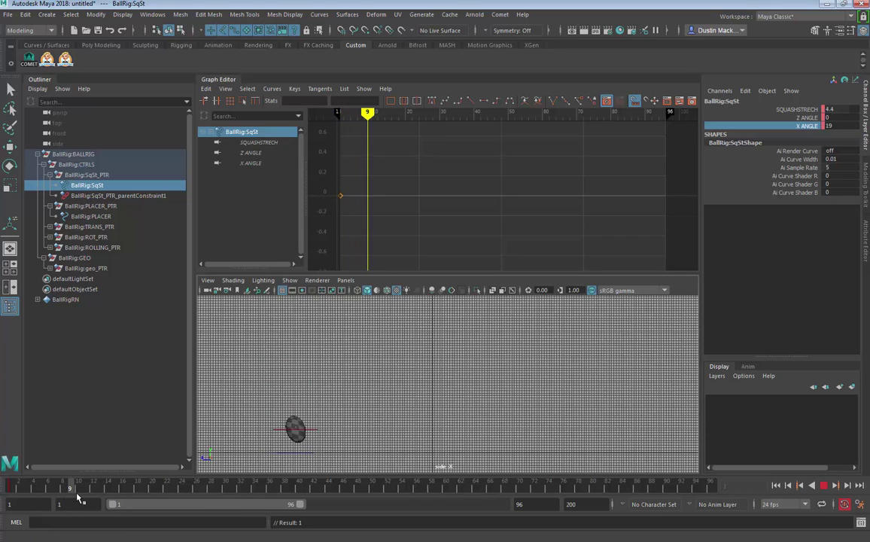
key(alt+v)
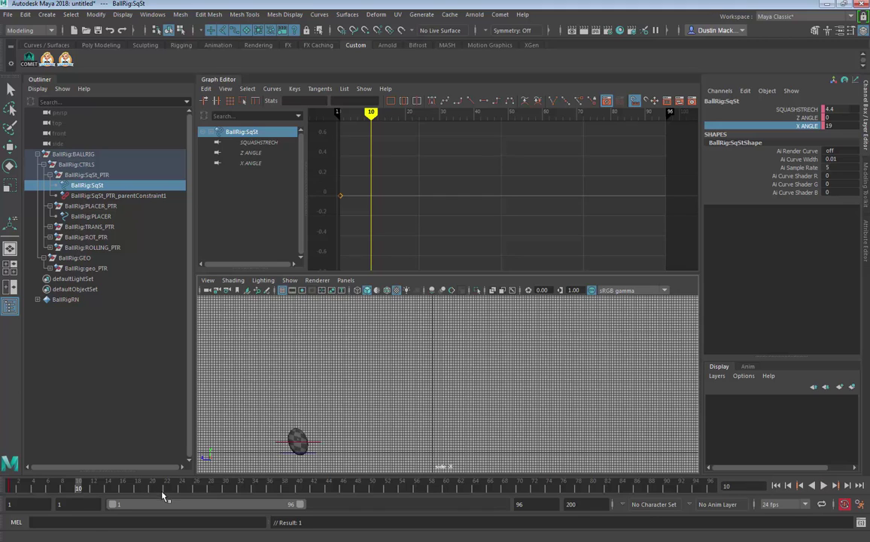
key(alt+comma)
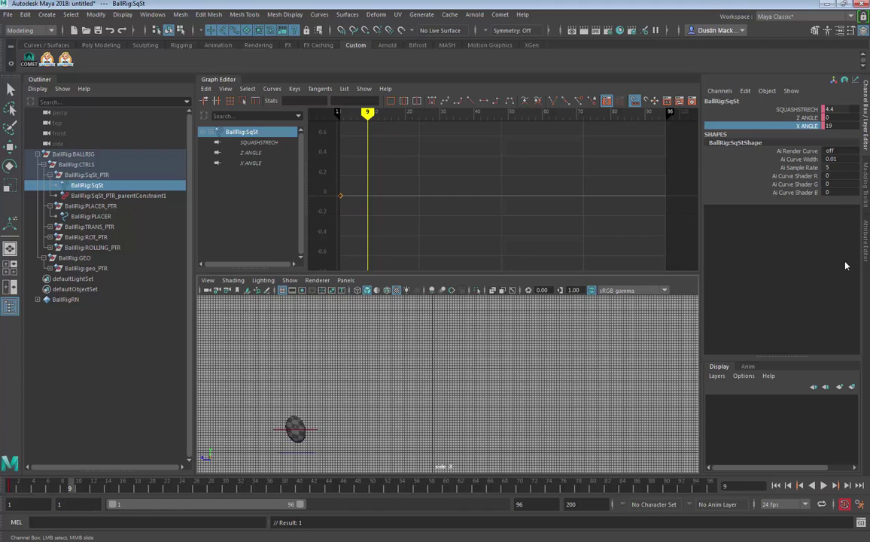
key(s)
- Squash the ball on the frame 10 landing with SQUASHSTRECH -2.3 and X ANGLE 0, keying the pose
key(alt+period)
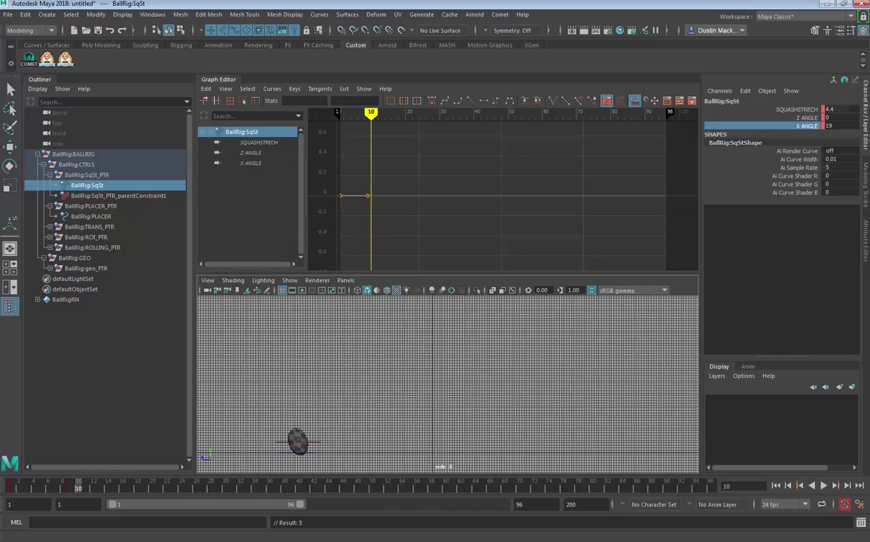
click(799, 109)
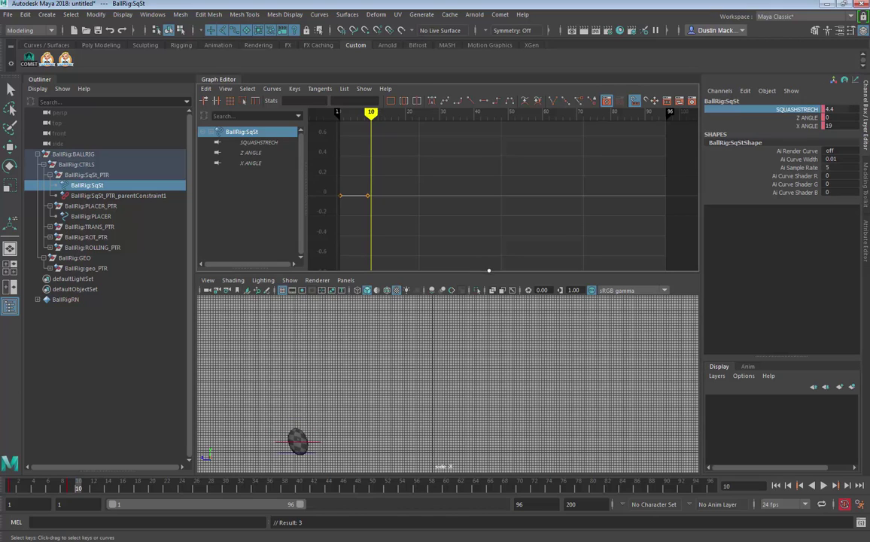
middle_drag(472, 314, 429, 323)
key(s)
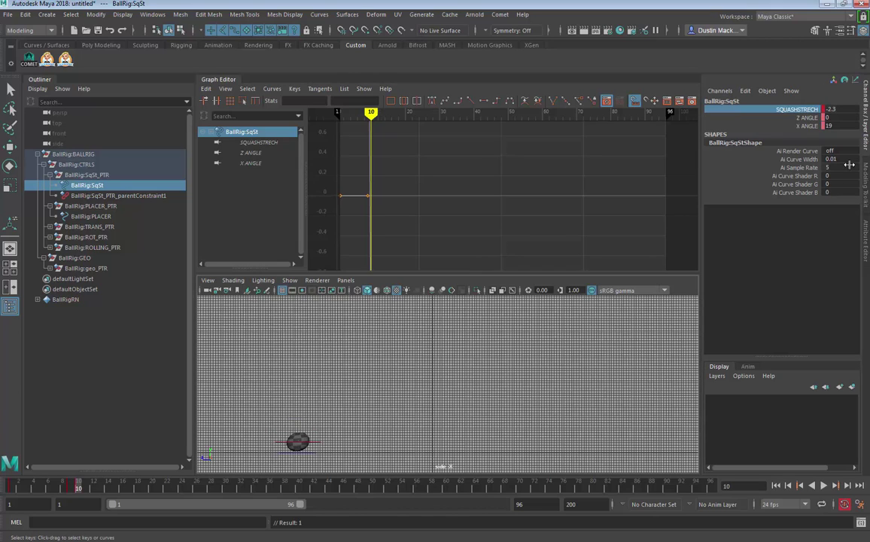
double_click(842, 127)
text(0)
key(Return)
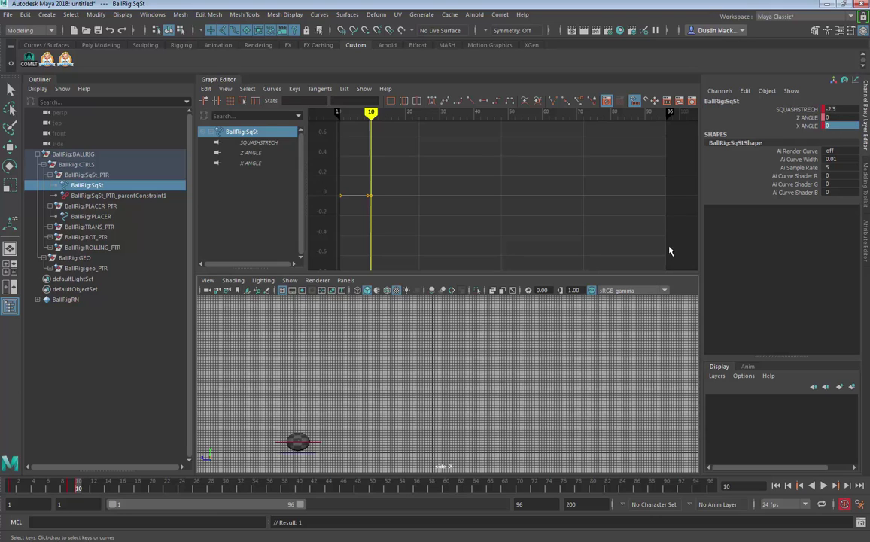
- Lower the squashed ball onto the ground at frame 10 by moving its TRANS control to Translate Y -0.626
click(317, 444)
click(318, 443)
key(w)
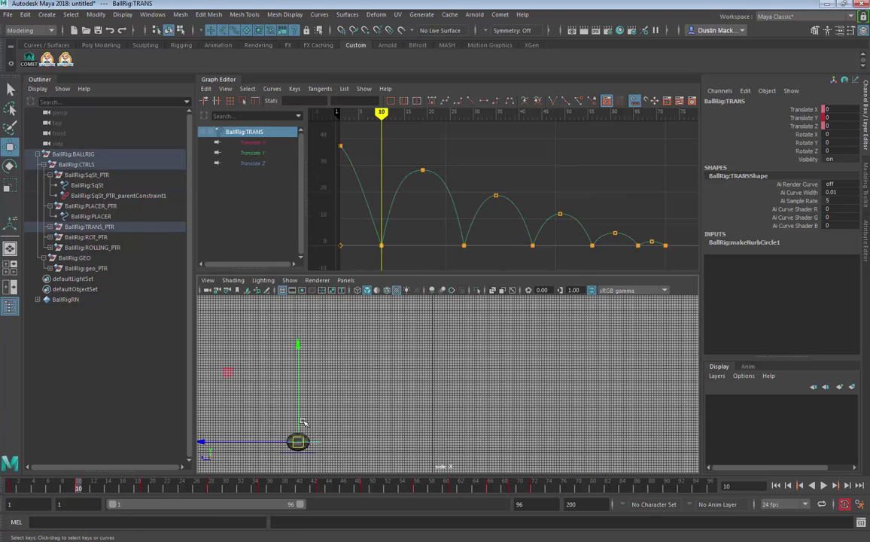
drag(299, 414, 301, 413)
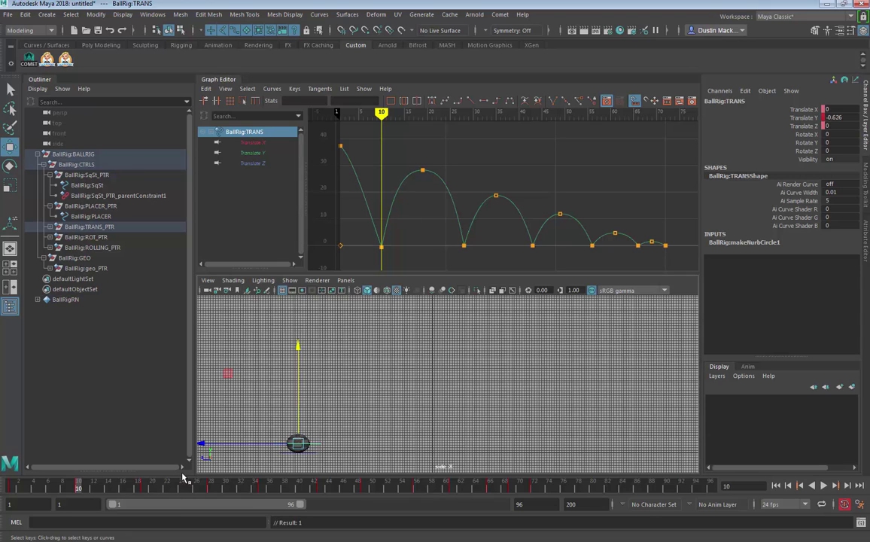
- Stretch and tilt the rebounding ball at frame 11 with SQUASHSTRECH 2.7 and X ANGLE -28, keying the pose
key(alt+period)
click(87, 185)
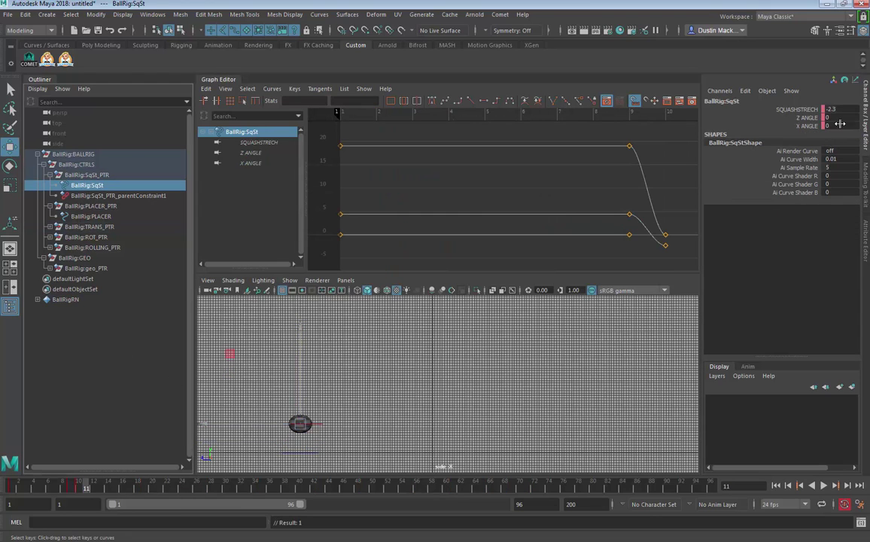
middle_drag(481, 295, 477, 333)
key(s)
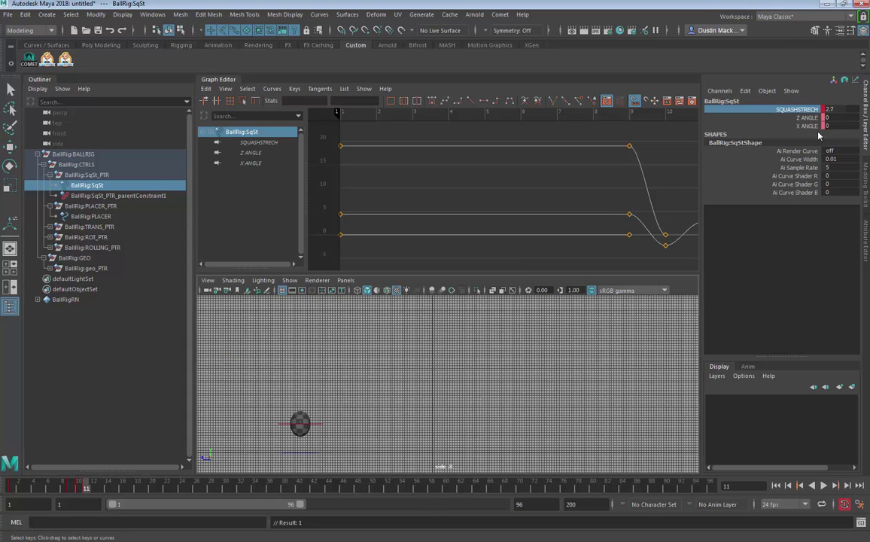
click(806, 126)
middle_drag(452, 347, 426, 374)
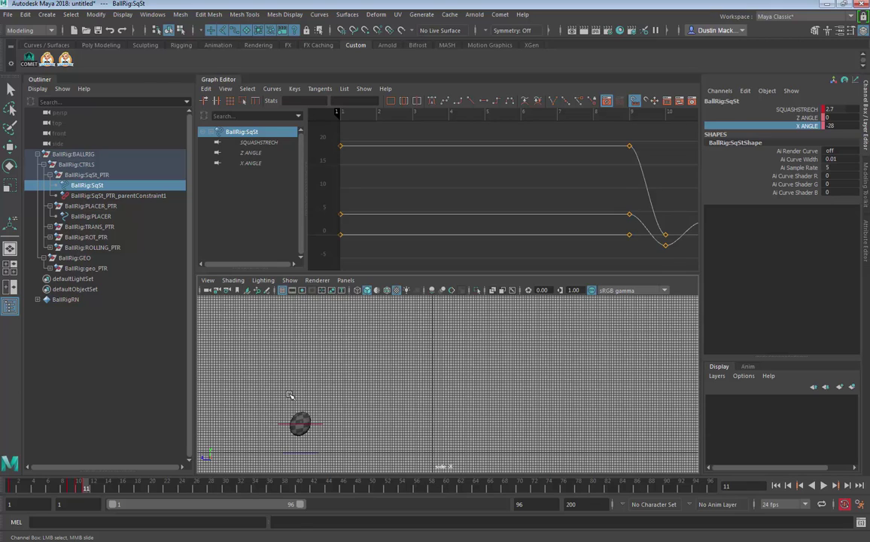
key(s)
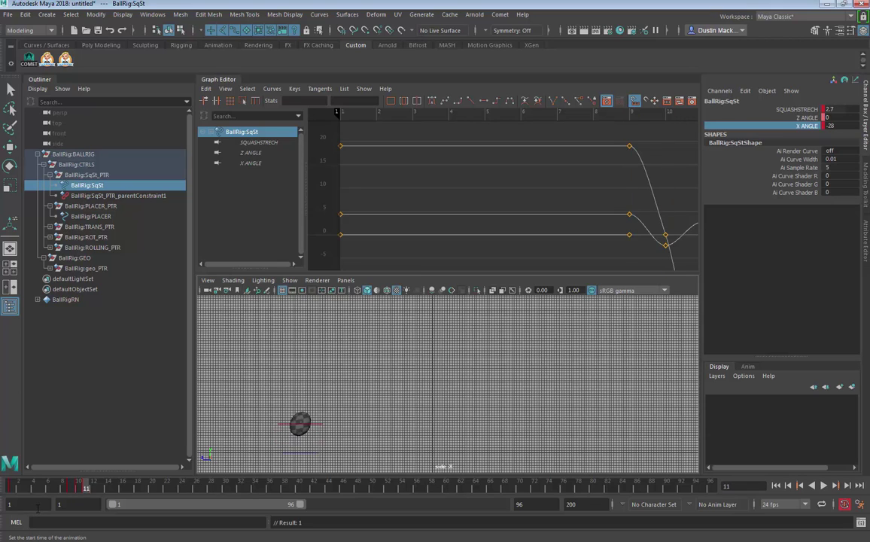
- Ease the rebound tilt at frame 11 to X ANGLE -22 and finally -16 while comparing it with the neighbouring frames
key(alt+period)
key(alt+period)
key(alt+comma)
key(alt+comma)
key(alt+comma)
key(alt+period)
key(s)
key(alt+comma)
key(alt+period)
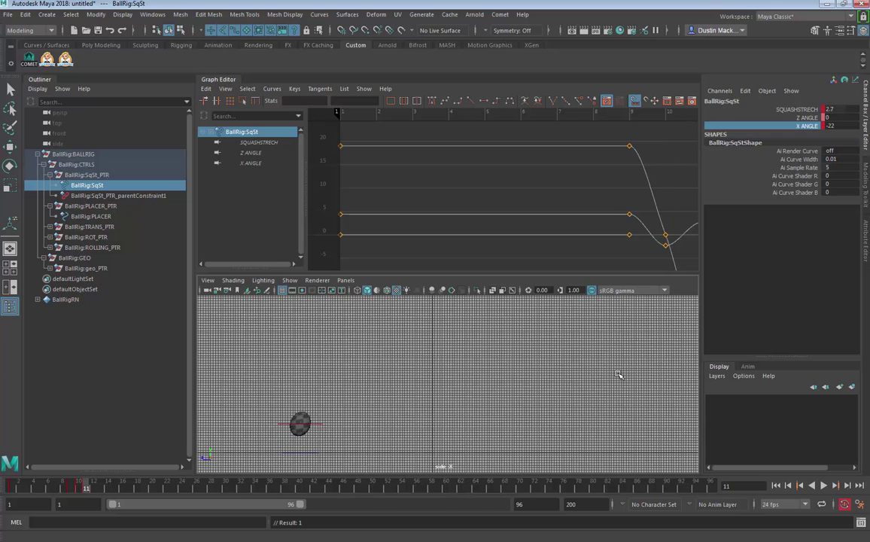
middle_drag(610, 371, 583, 388)
key(alt+period)
key(alt+comma)
middle_drag(641, 394, 640, 395)
key(alt+comma)
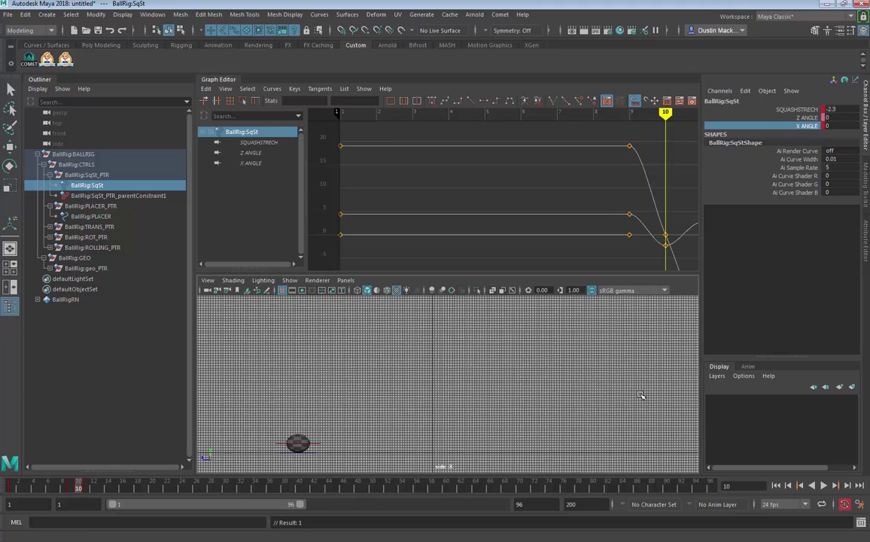
- Advance to frame 14 and return the rising ball to its round shape with SQUASHSTRECH 0
key(alt+period)
key(alt+period)
key(alt+period)
key(alt+period)
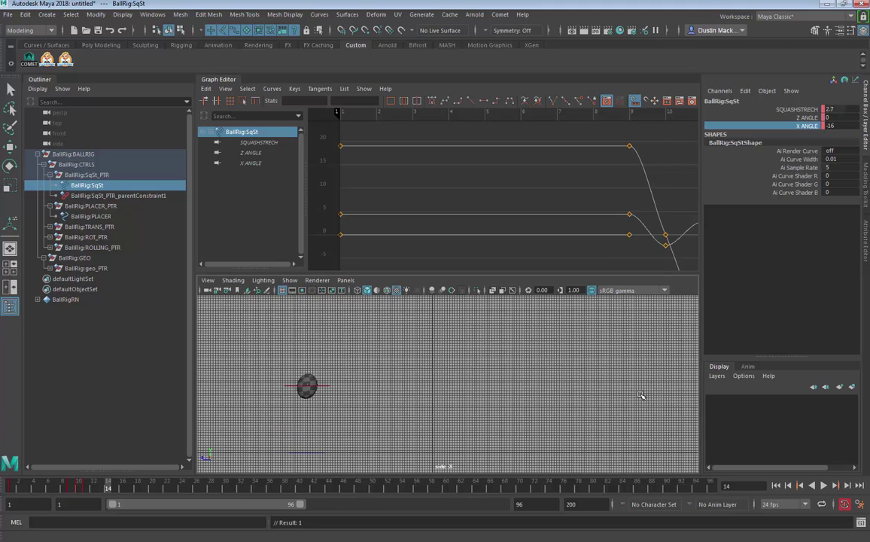
click(844, 110)
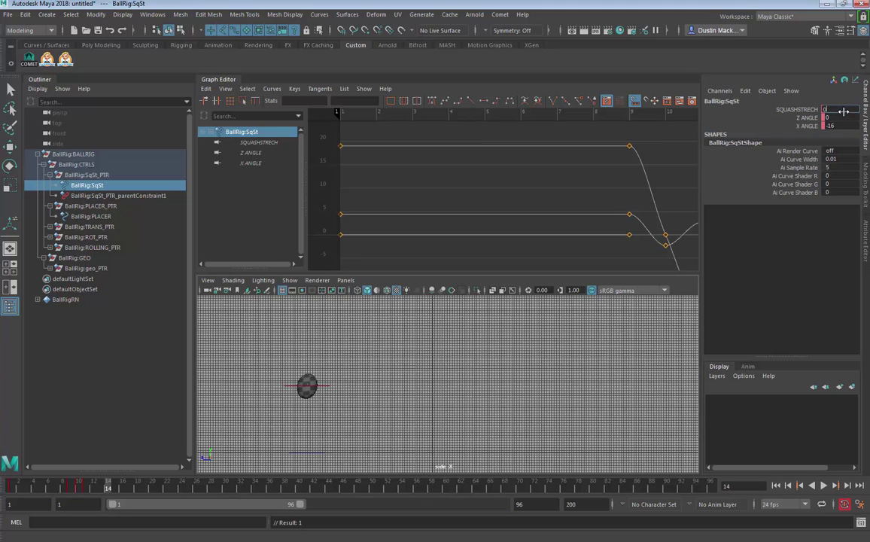
text(0)
key(Return)
- Step through the frames after the first landing to examine how the ball changes shape as it rises
key(alt+comma)
key(alt+comma)
key(alt+comma)
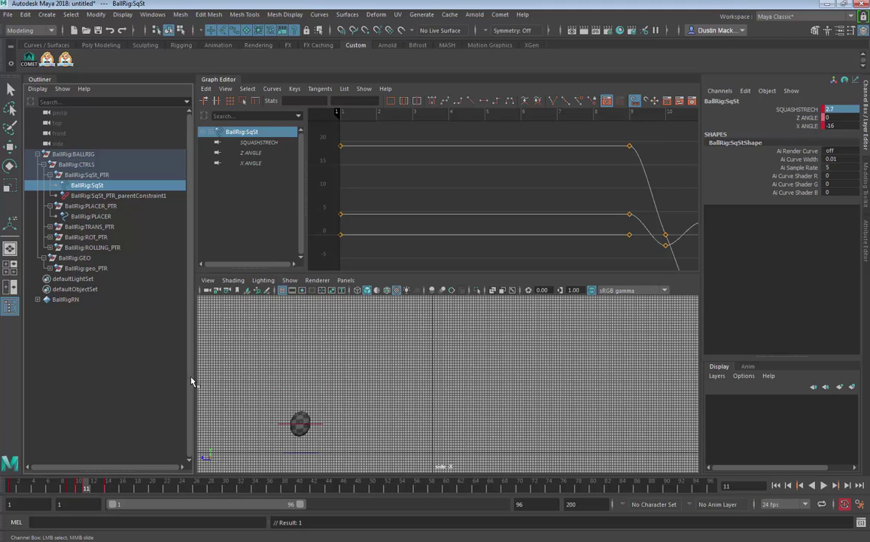
key(alt+period)
key(alt+period)
key(alt+period)
key(alt+period)
key(alt+period)
key(alt+period)
key(alt+period)
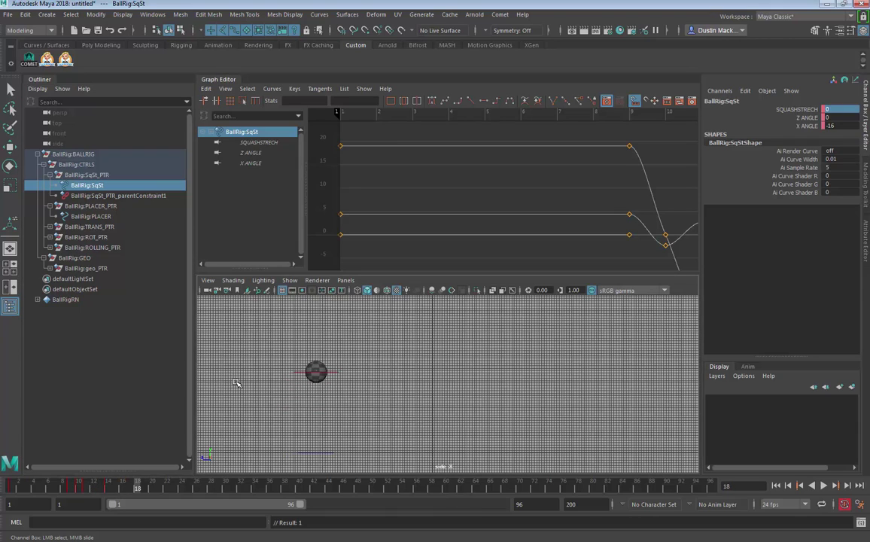
key(alt+period)
key(alt+period)
key(alt+period)
key(alt+period)
key(alt+period)
- Play the animation from frame 1 to judge the squash and stretch in the first bounce
drag(86, 486, 10, 492)
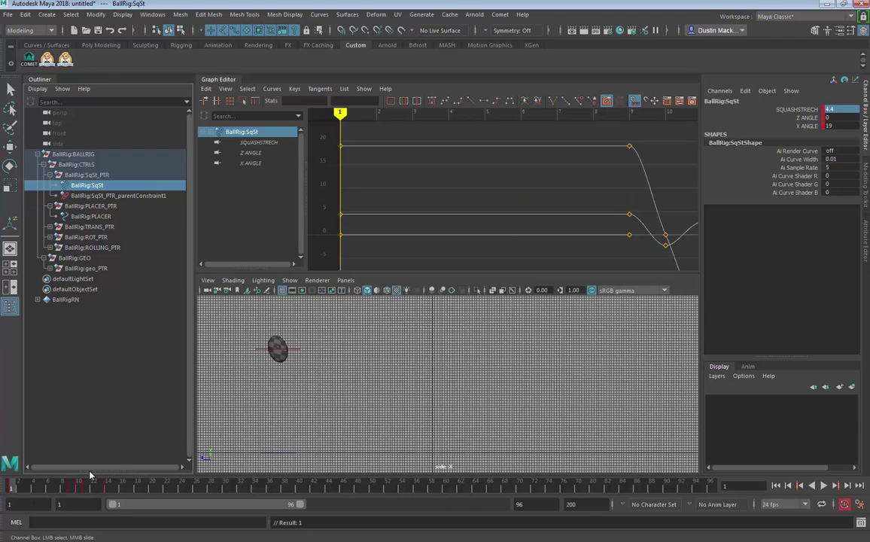
key(alt+v)
key(alt+v)
click(10, 489)
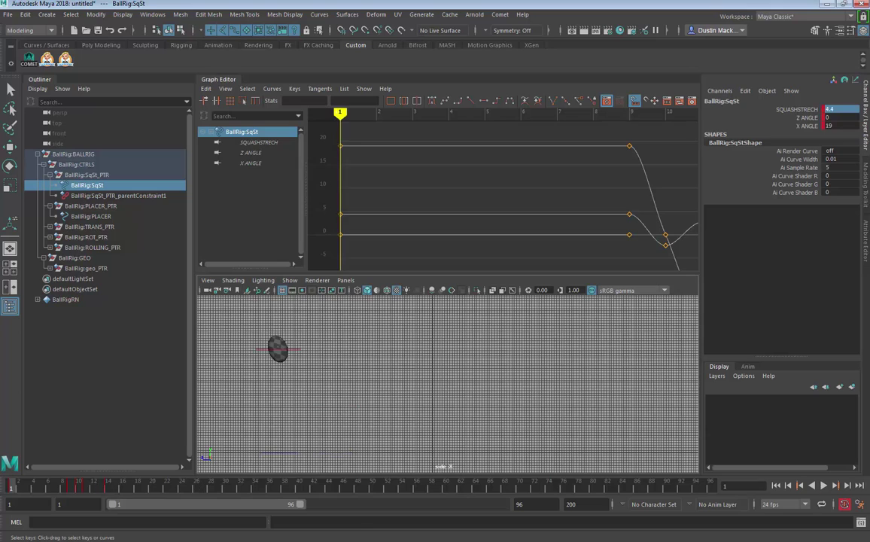
key(alt+v)
key(alt+v)
- Move the round-shape key from frame 14 to frame 16 and replay the animation from the start
click(108, 488)
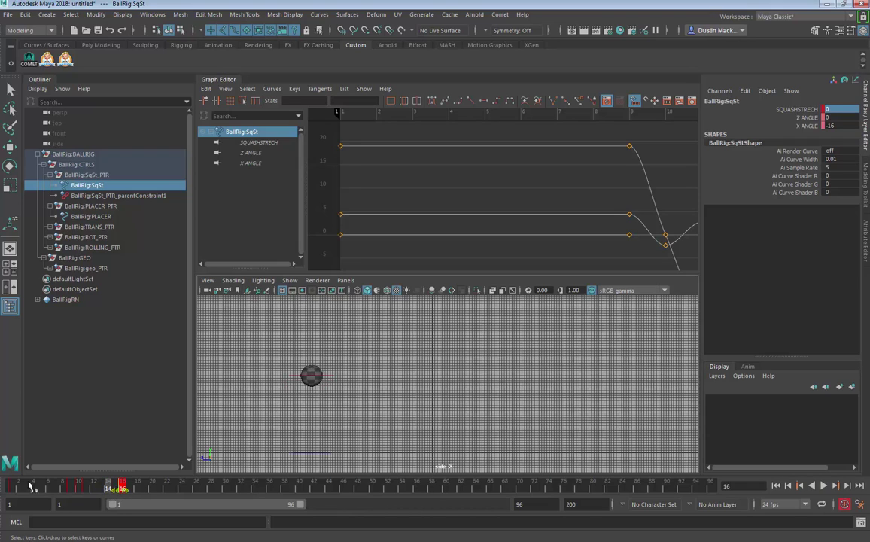
key(alt+v)
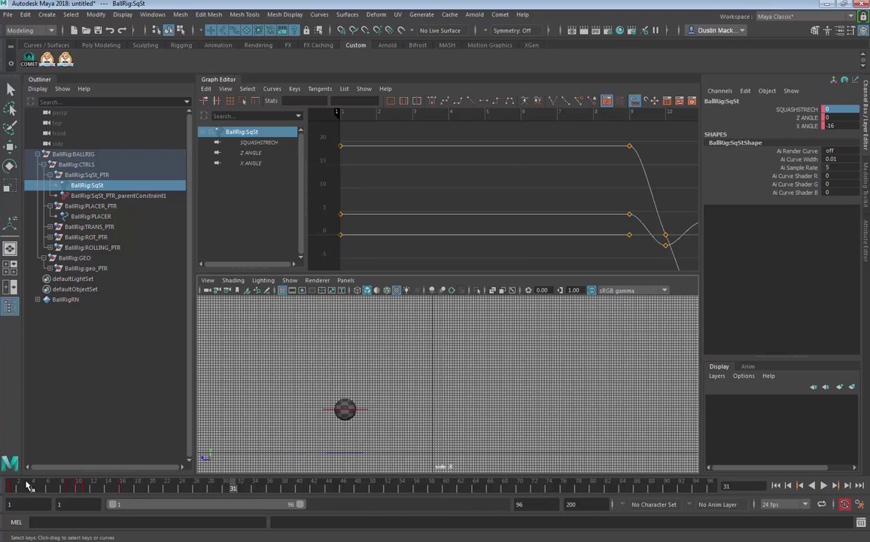
key(alt+v)
drag(79, 489, 10, 489)
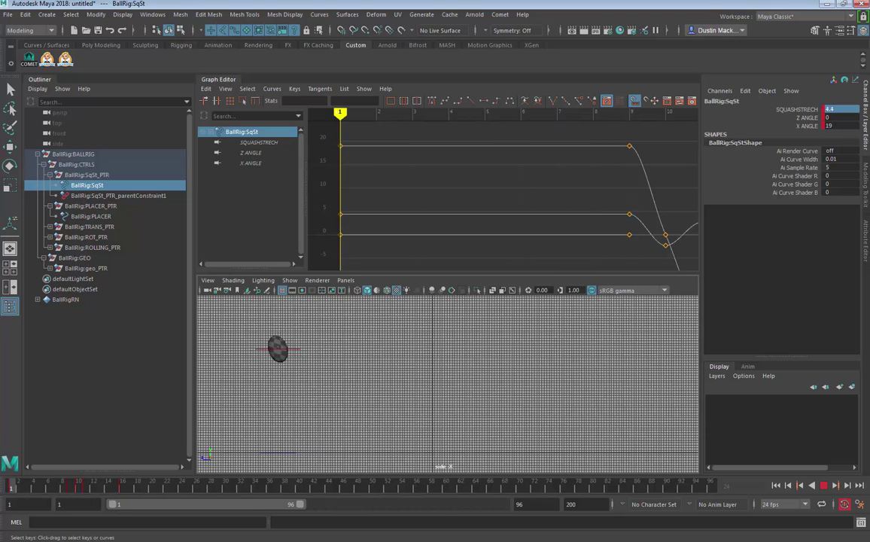
key(alt+v)
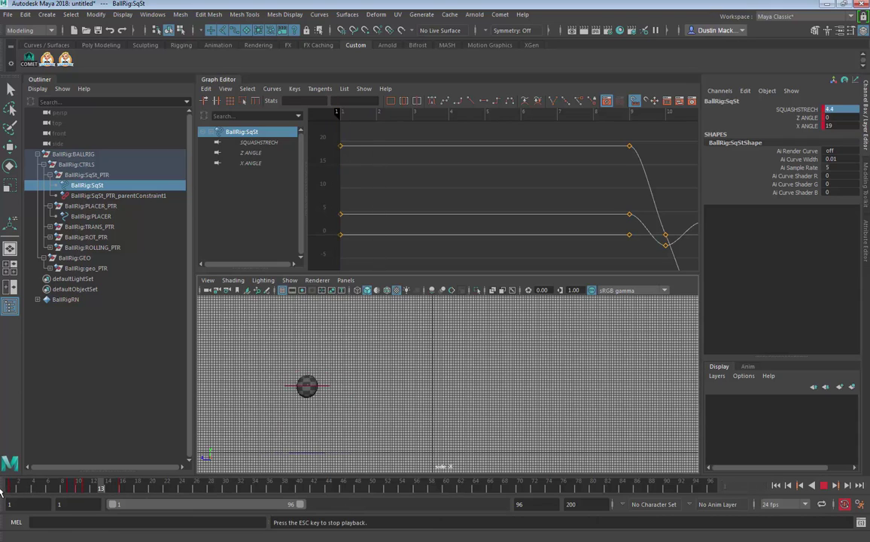
key(Escape)
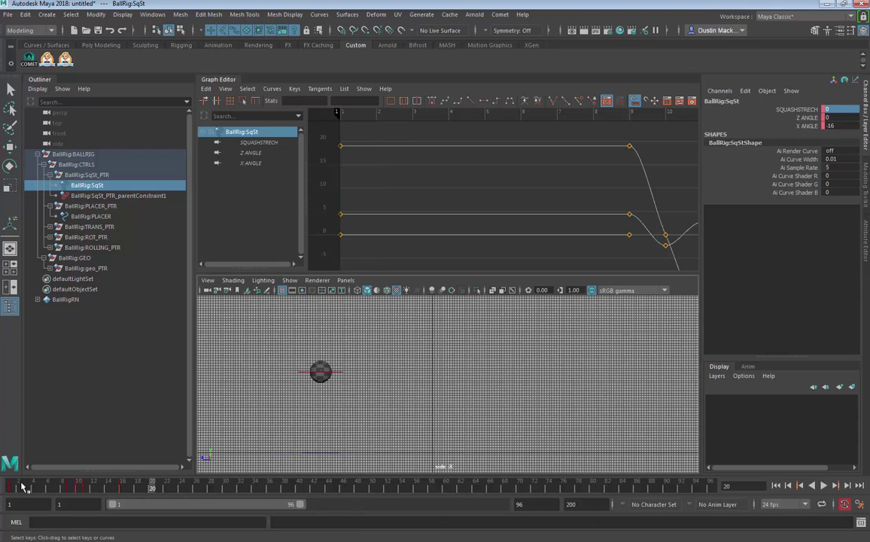
drag(21, 487, 11, 488)
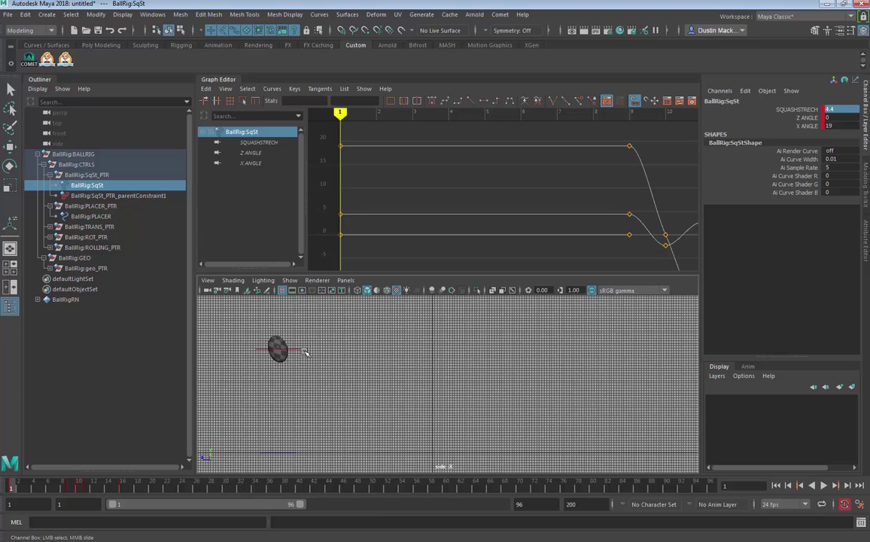
- Lower the stretched ball's TRANS control at frame 9 closer to the ground just before the landing
click(302, 350)
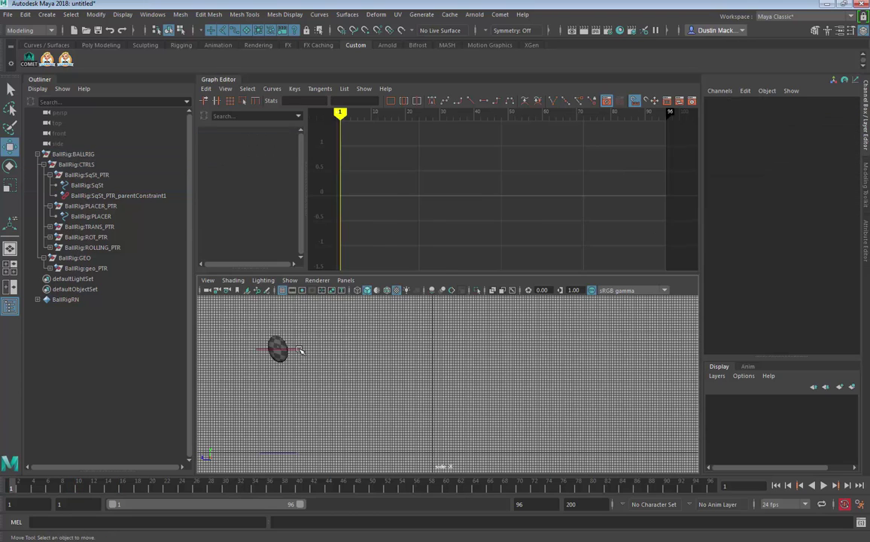
click(290, 350)
click(85, 487)
drag(85, 487, 81, 486)
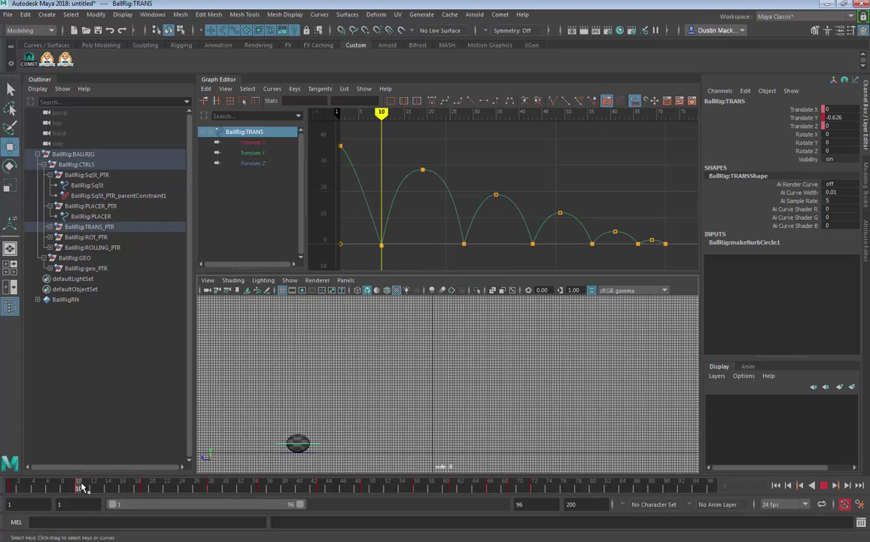
key(alt+comma)
key(alt+period)
key(alt+period)
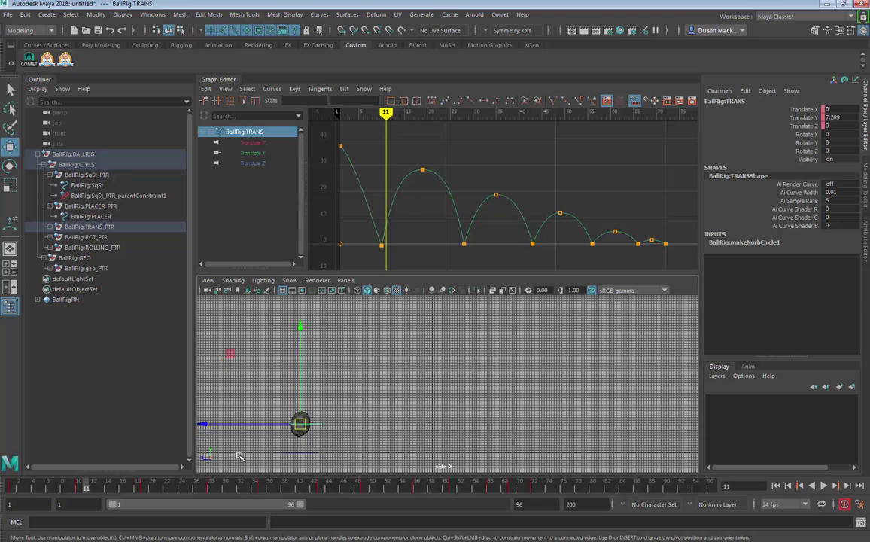
key(alt+comma)
key(alt+comma)
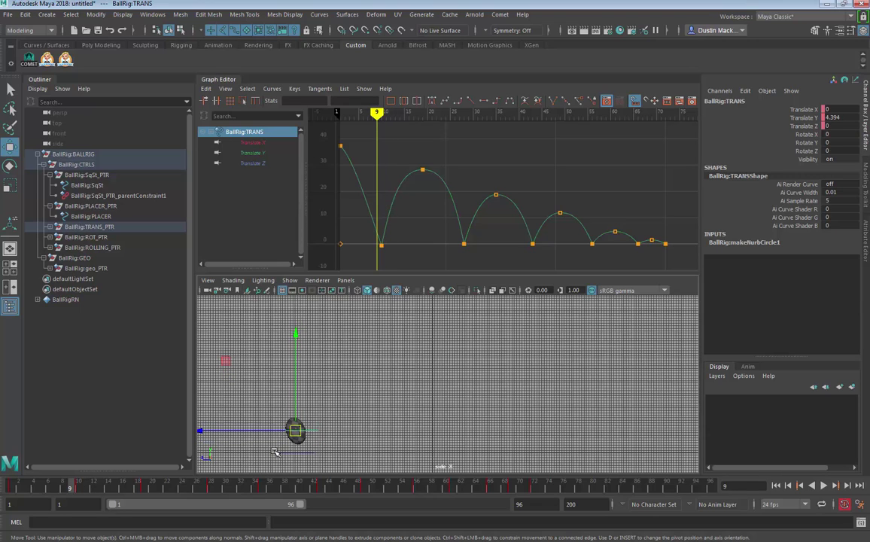
alt+right_drag(426, 406, 465, 386)
alt+middle_drag(383, 463, 475, 424)
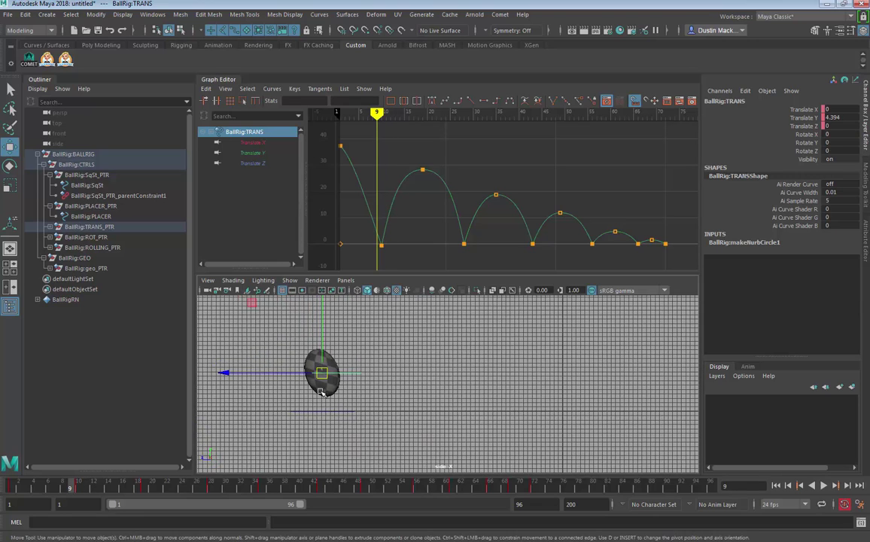
drag(321, 344, 322, 358)
- Step back and forth through frames 9 to 12 to check the ball's ground contact and rebound
key(alt+period)
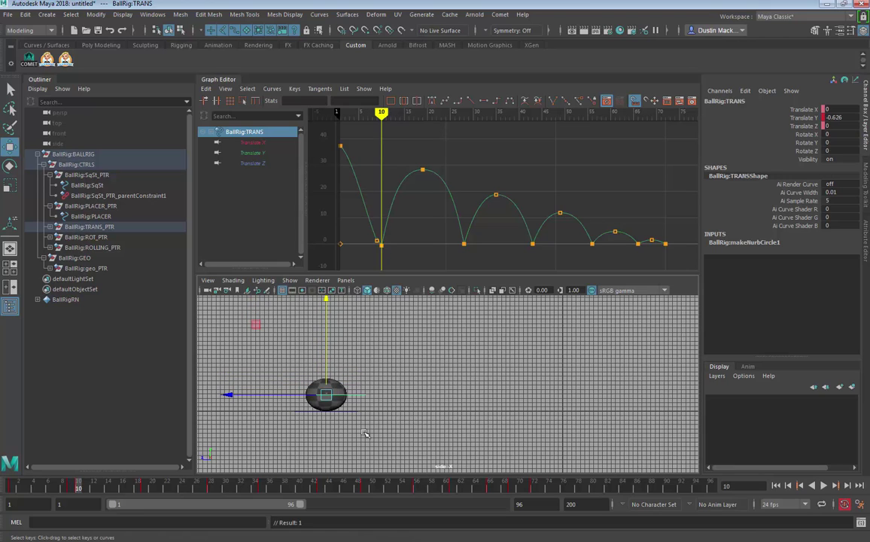
key(alt+comma)
key(alt+period)
key(alt+period)
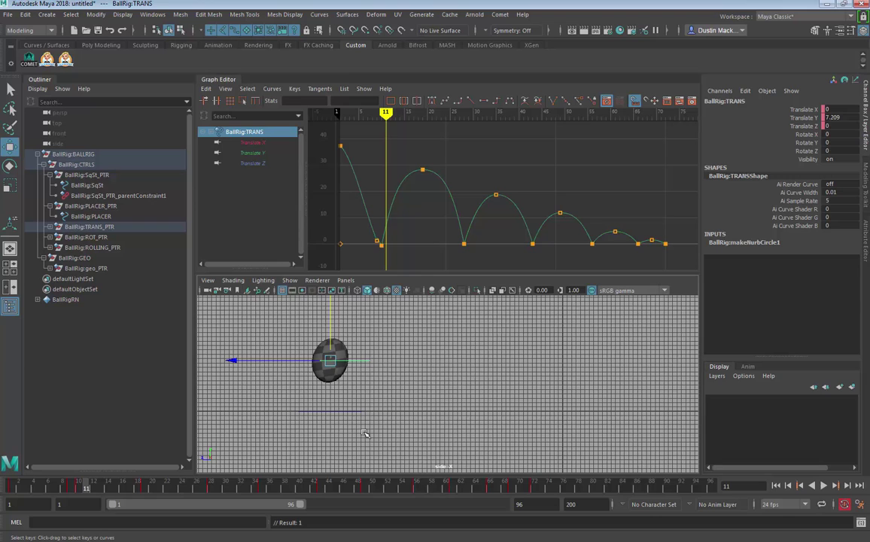
key(alt+period)
key(alt+comma)
key(alt+comma)
key(alt+comma)
key(alt+period)
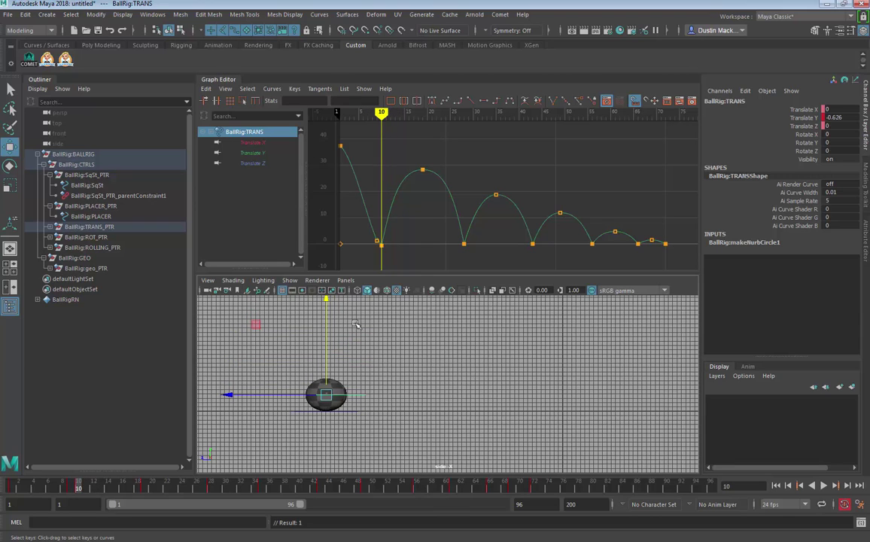
- Apply linear tangents to the TRANS keys around the first landing at frames 9 and 10
scroll(474, 202, up, 4)
alt+middle_drag(475, 204, 580, 124)
alt+middle_drag(425, 212, 446, 235)
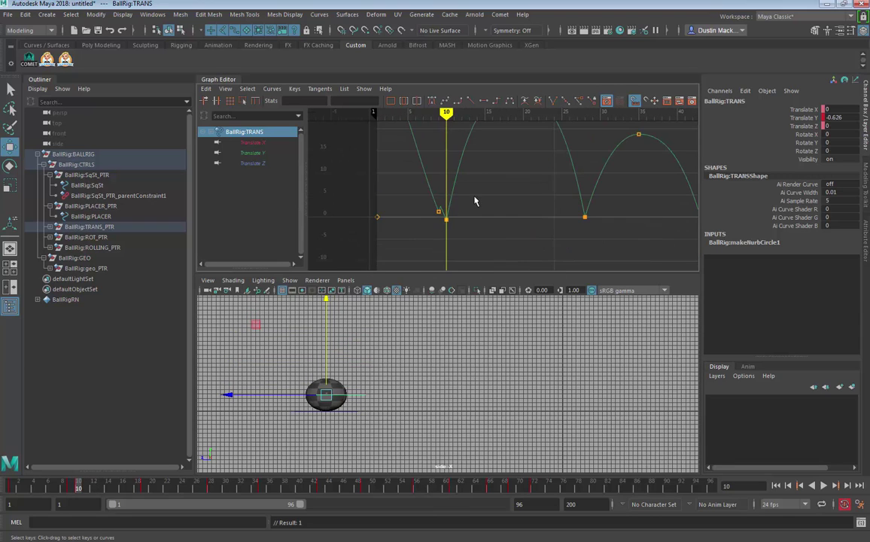
drag(476, 202, 427, 233)
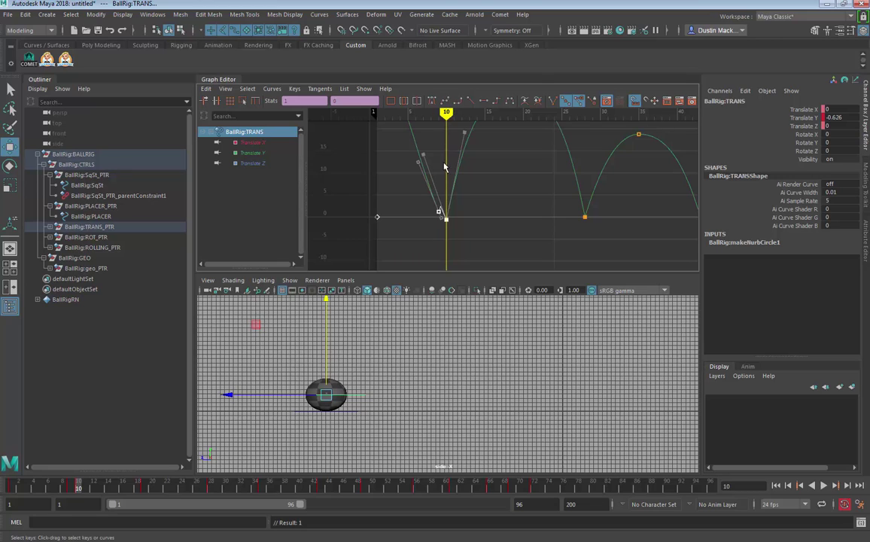
click(470, 101)
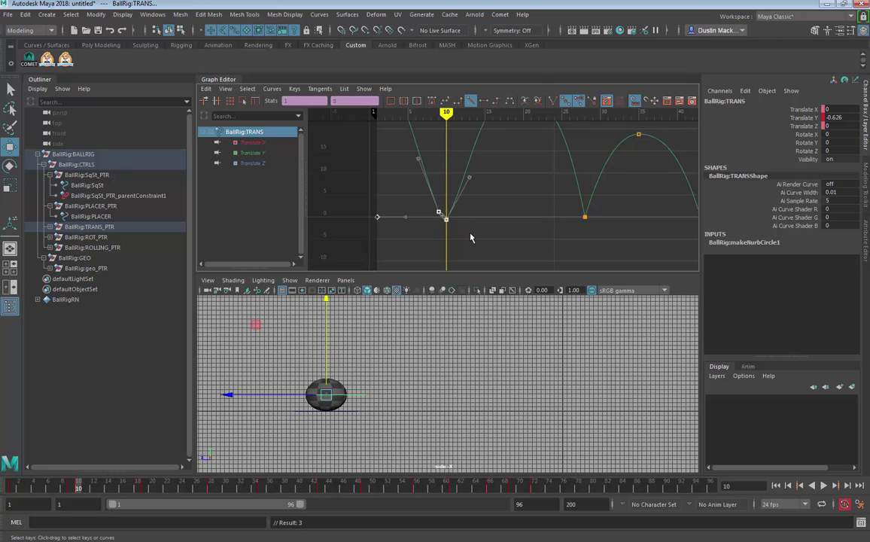
- Steepen the outgoing Translate Y tangent at the frame 10 landing and pick the outgoing tangent of the first key
click(468, 220)
drag(484, 187, 444, 241)
drag(454, 184, 473, 198)
middle_drag(471, 198, 439, 243)
scroll(478, 208, down, 3)
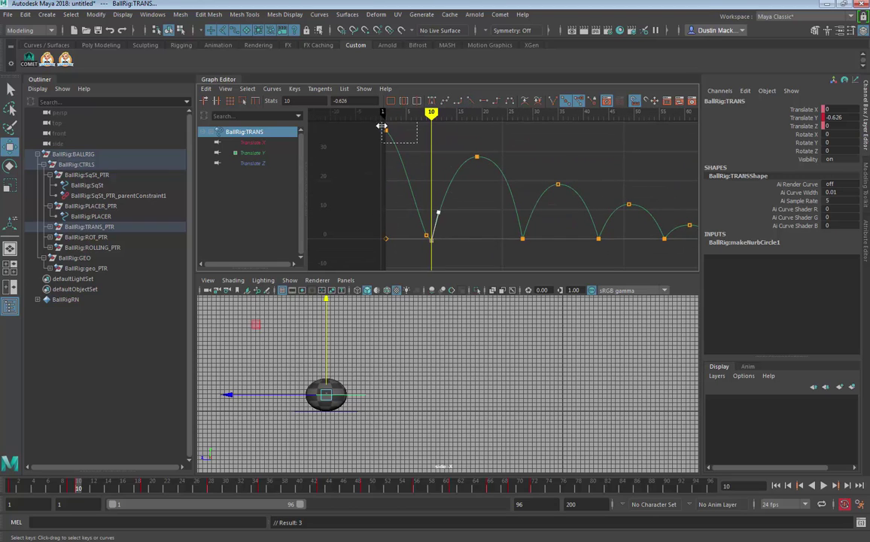
drag(381, 126, 381, 123)
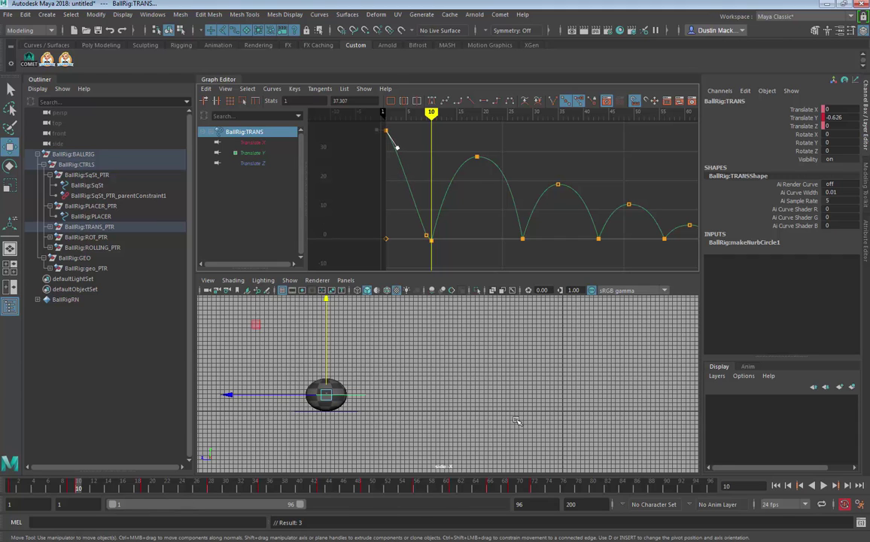
- Frame the ball's whole path and play the animation from frame 1 to check the reworked landing
scroll(337, 384, down, 3)
alt+middle_drag(335, 384, 247, 424)
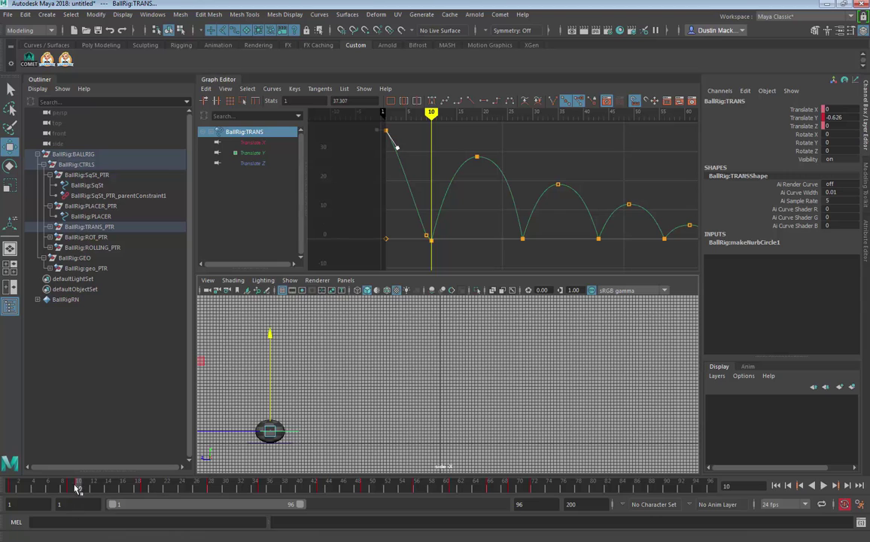
click(7, 486)
key(alt+v)
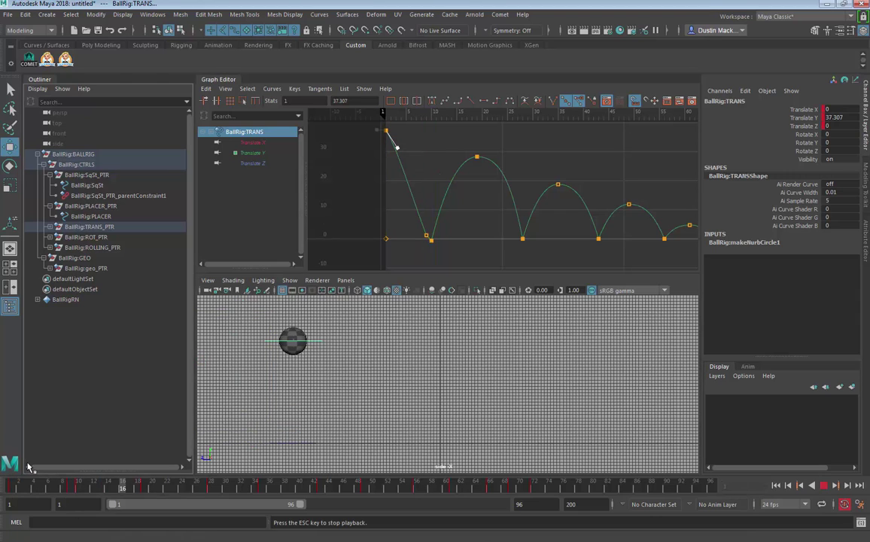
- Replay the animation from frame 1 several times and scrub to frame 10 to check the first landing's timing and squash
key(alt+v)
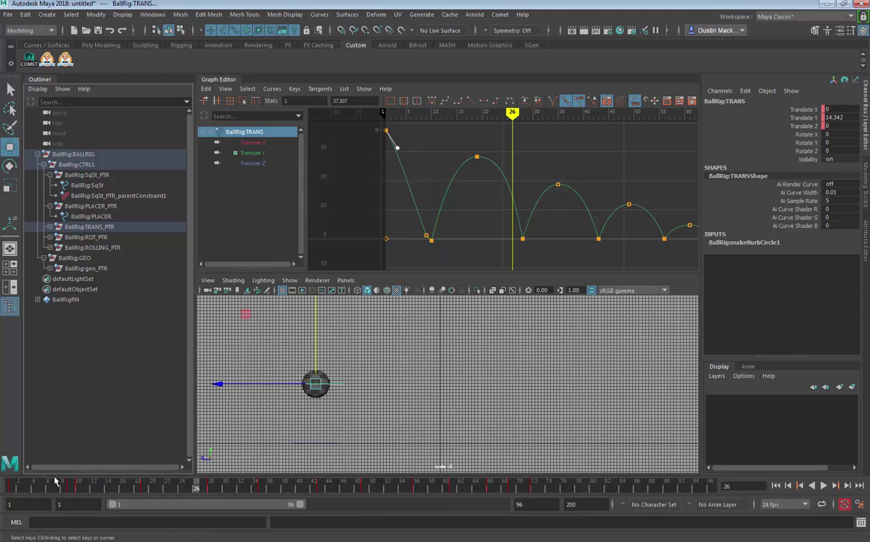
click(6, 491)
key(alt+v)
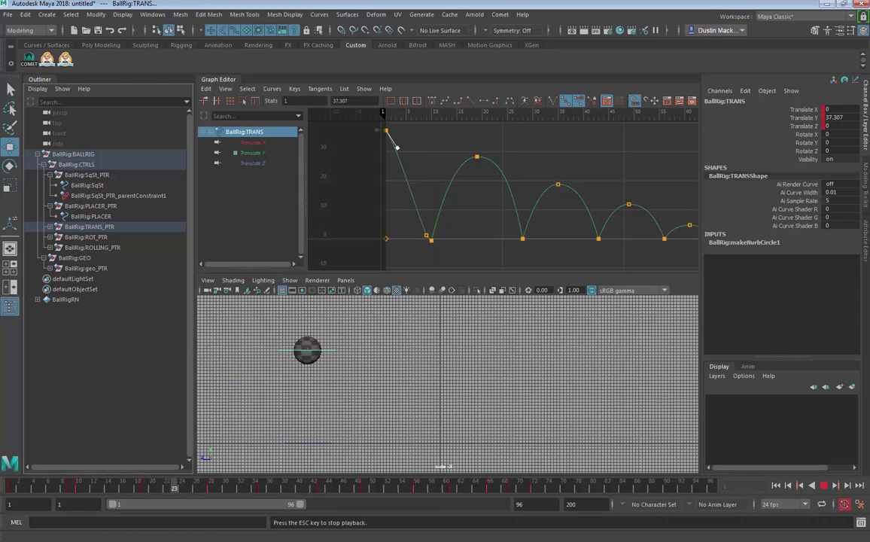
key(alt+v)
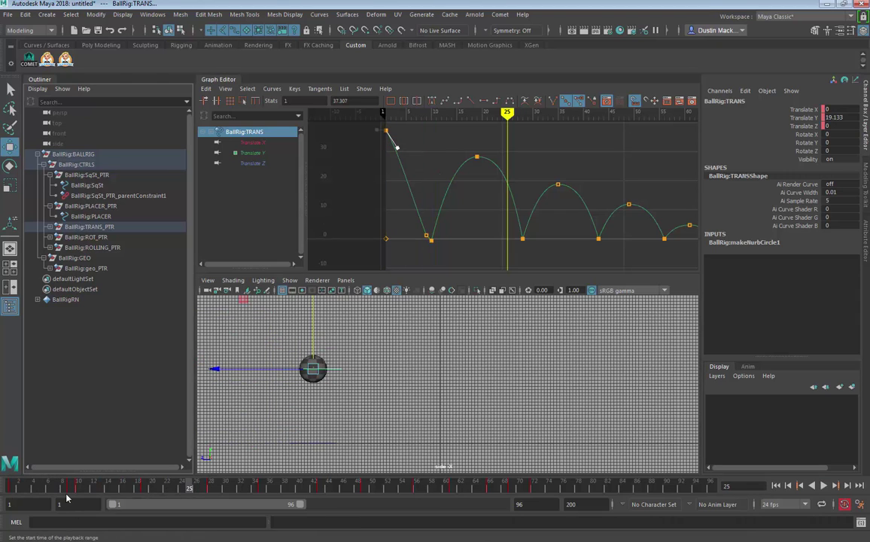
key(alt+shift+v)
key(alt+v)
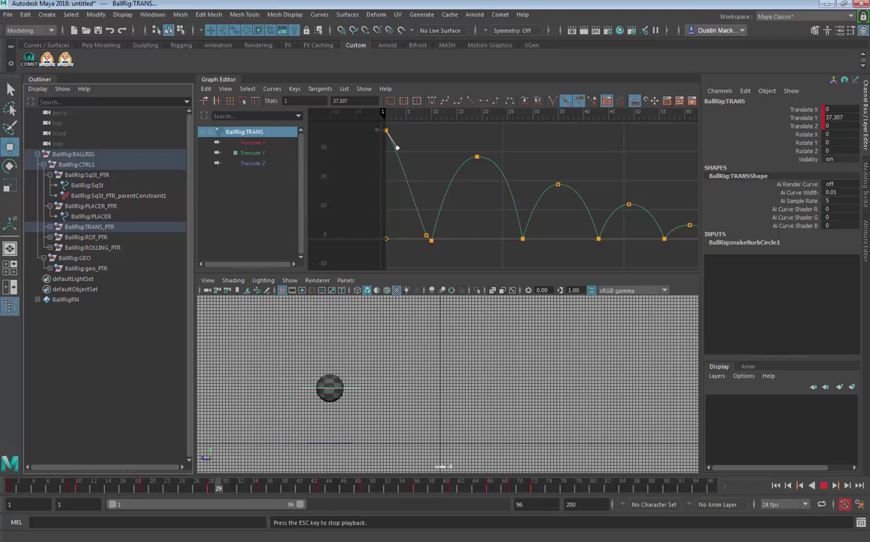
key(alt+v)
drag(71, 487, 79, 489)
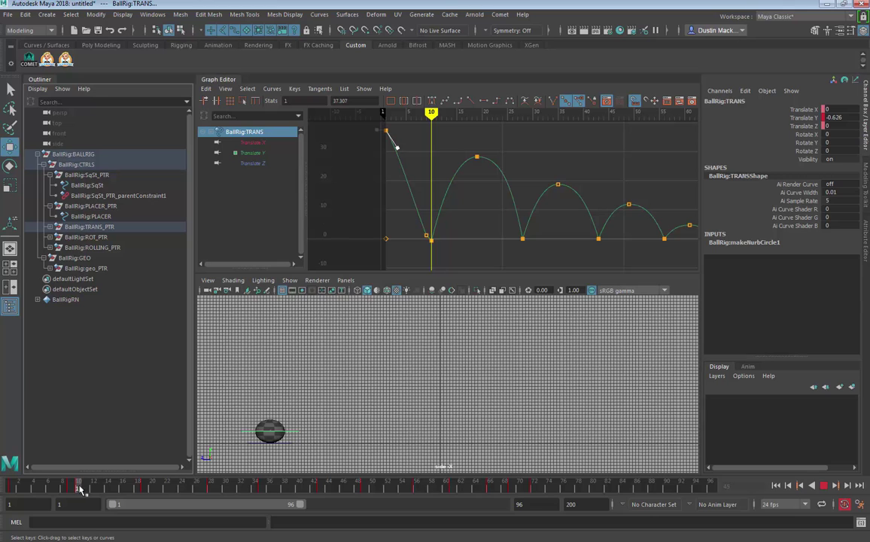
key(alt+v)
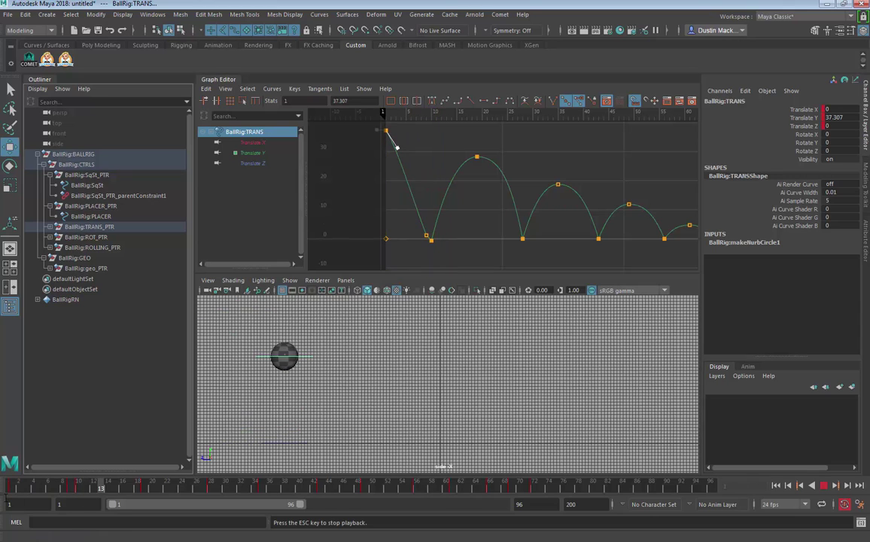
key(Escape)
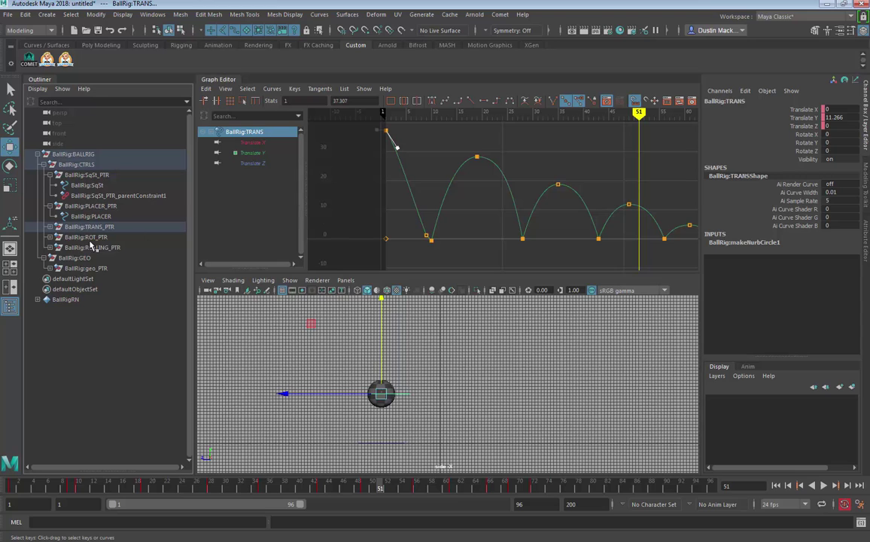
- Select the SqSt control and key its channels at frame 22 with SQUASHSTRECH at 0
click(113, 186)
mouse_move(117, 490)
mouse_down()
mouse_move(164, 489)
mouse_move(98, 494)
mouse_move(177, 492)
mouse_move(166, 491)
mouse_up()
right_click(804, 113)
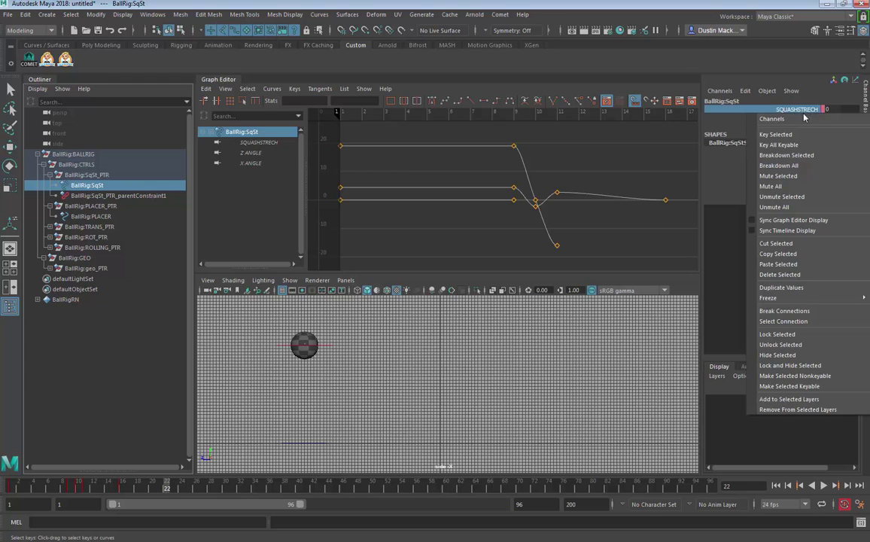
click(791, 137)
alt+middle_drag(438, 395, 393, 390)
key(s)
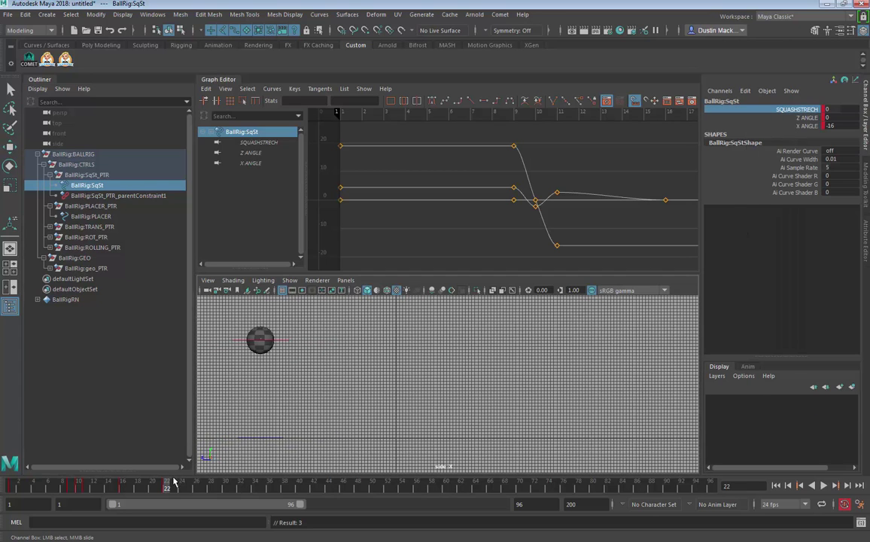
- At frame 27, stretch the ball before the second landing with SQUASHSTRECH 1.4 and X ANGLE 2
drag(174, 481, 207, 494)
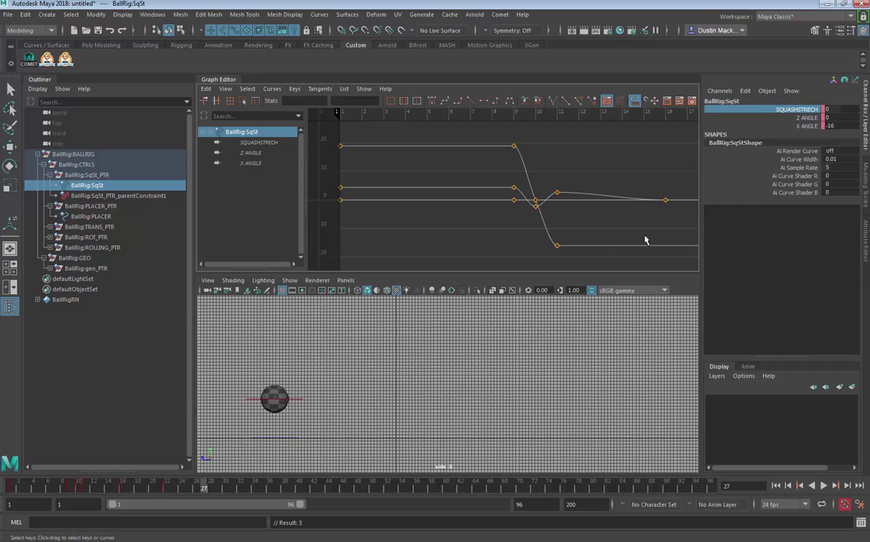
middle_drag(490, 334, 424, 394)
click(805, 125)
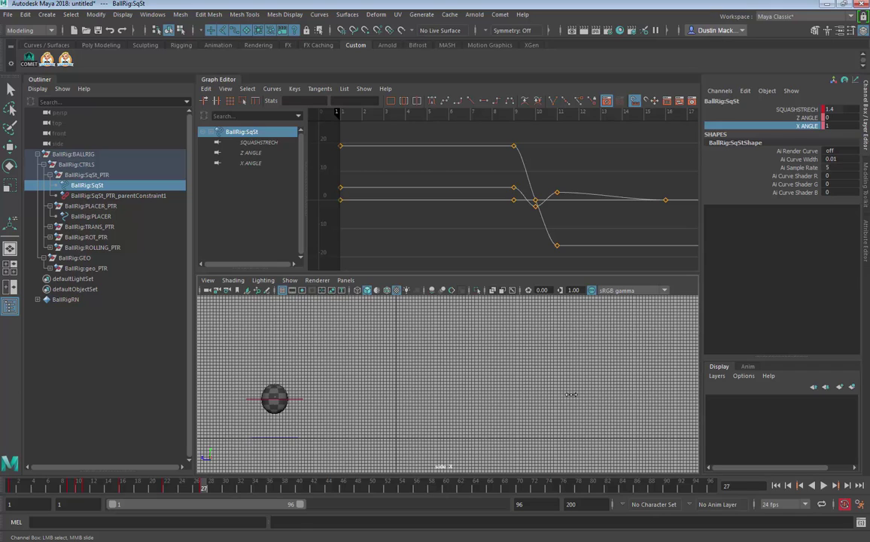
middle_drag(571, 394, 572, 396)
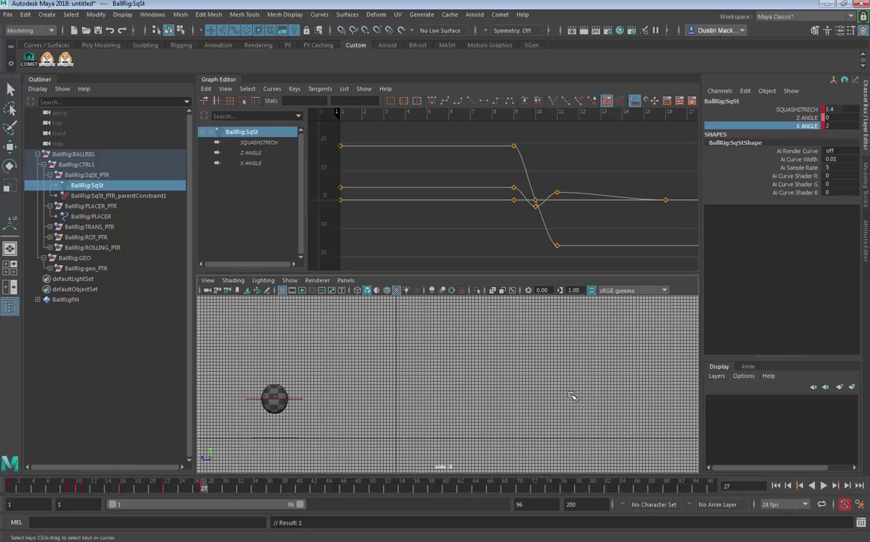
- Set the SqSt control's X ANGLE to 0 at frame 22
click(167, 488)
double_click(831, 125)
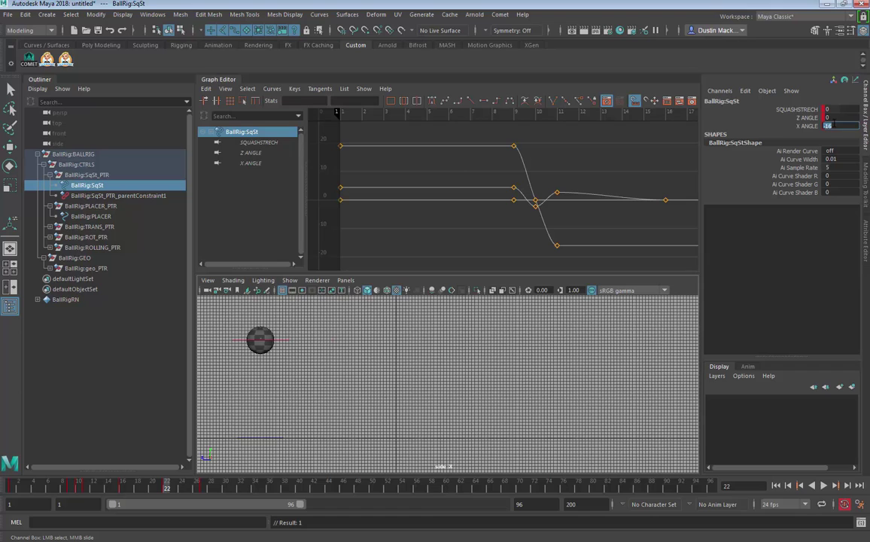
key(Return)
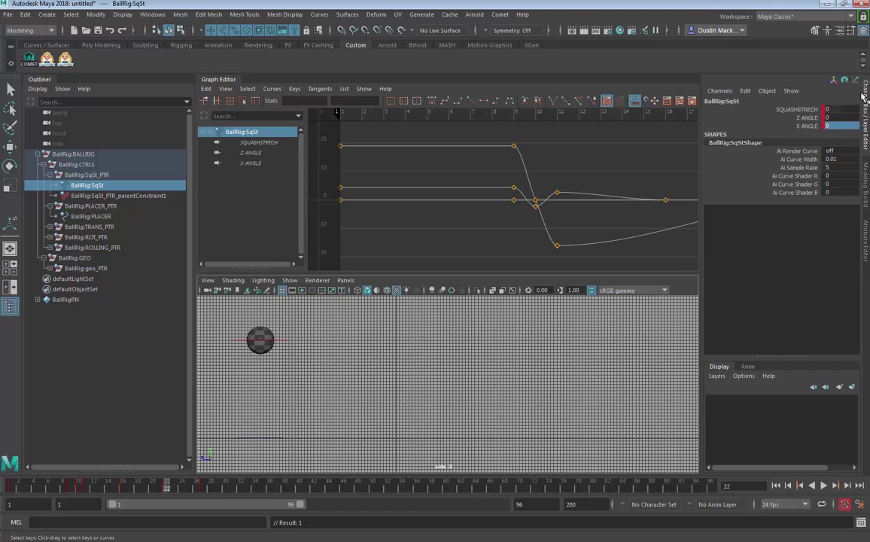
alt+shift+middle_drag(646, 201, 388, 200)
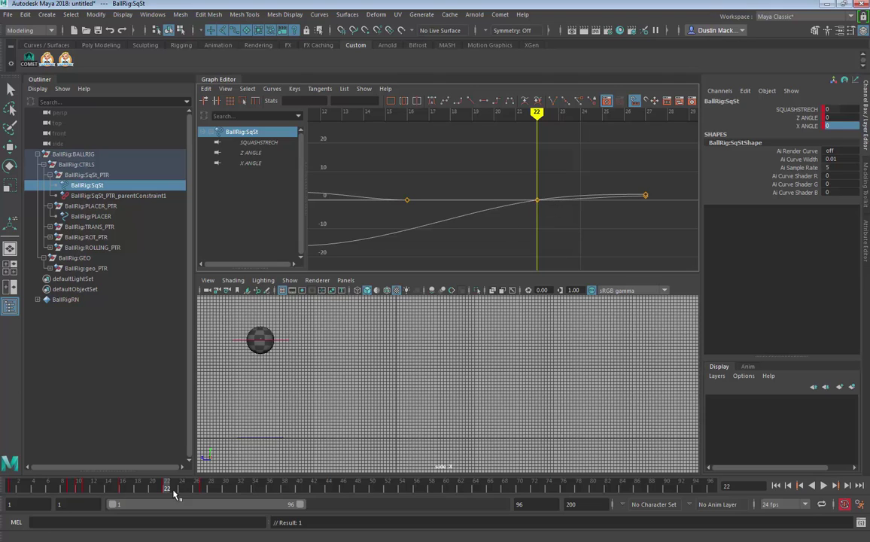
- Squash the ball at the frame 28 landing with SQUASHSTRECH -0.9
drag(173, 493, 210, 485)
click(799, 109)
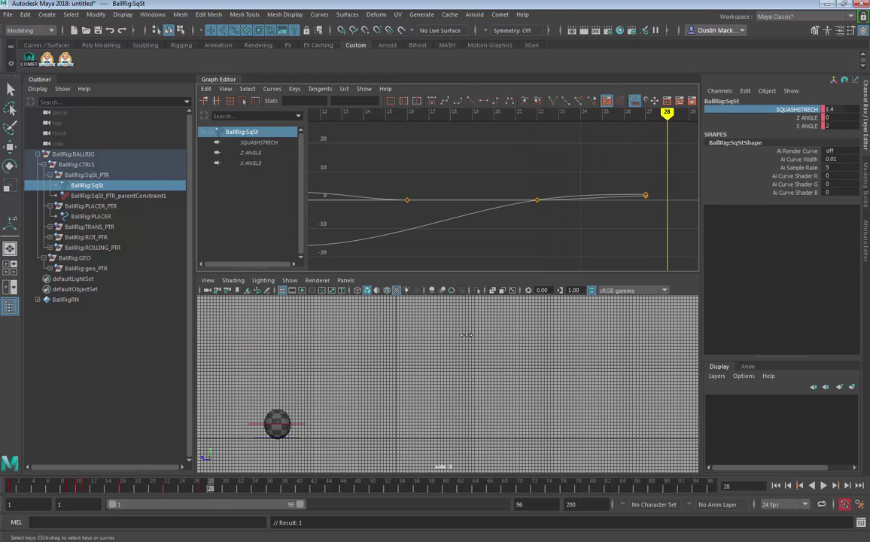
middle_drag(425, 305, 453, 344)
- Lower the TRANS control to Translate Y -0.329 at frame 28 and move the ball down close to the ground at frame 27
click(305, 424)
key(w)
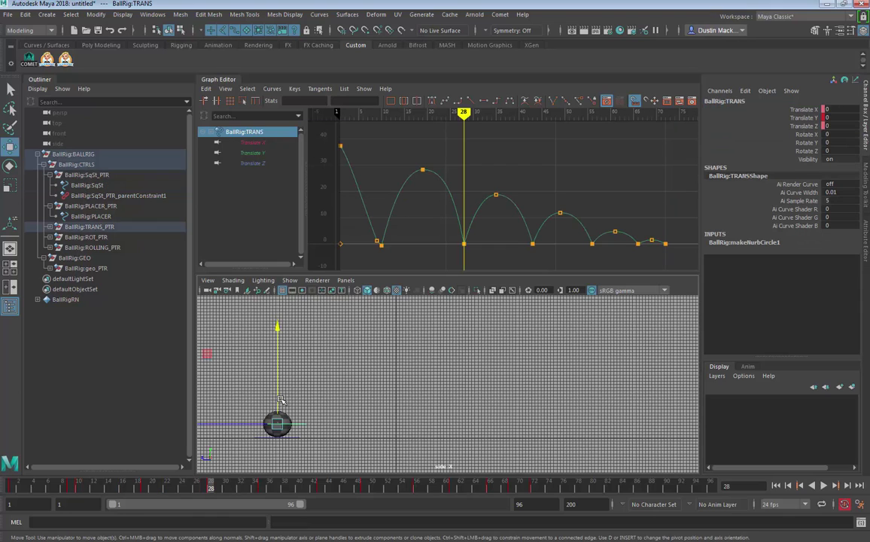
drag(279, 402, 279, 404)
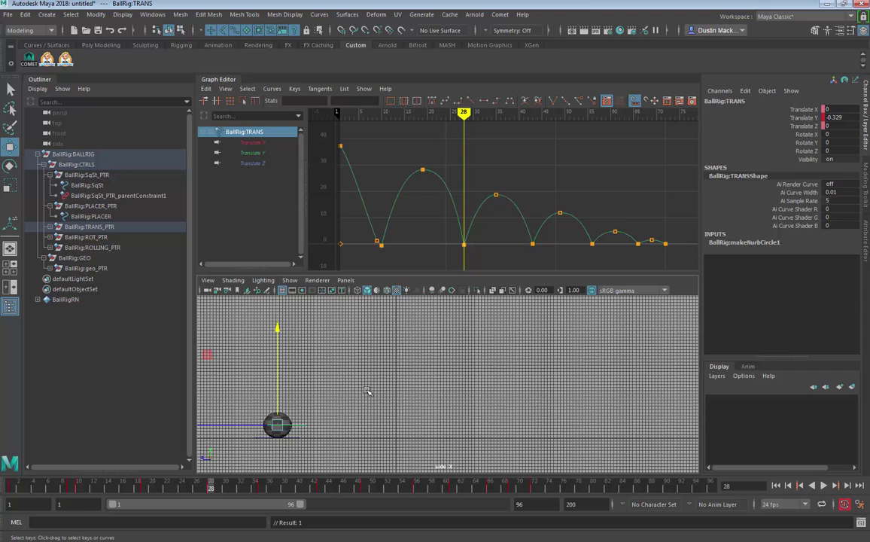
key(alt+comma)
drag(275, 382, 278, 401)
- Step back and forth through the frames around the second landing at frames 27 and 28 to check ground contact
key(alt+period)
key(alt+period)
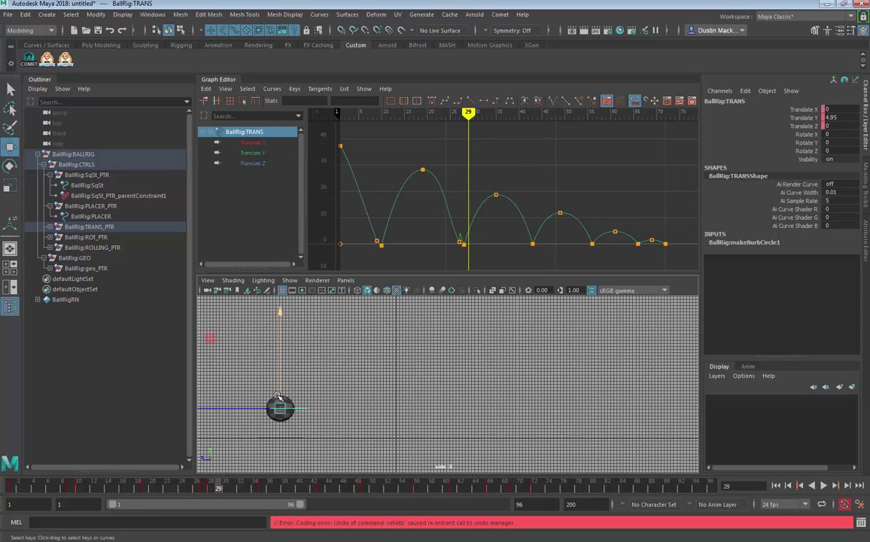
key(alt+period)
key(alt+comma)
key(alt+comma)
key(alt+comma)
key(alt+period)
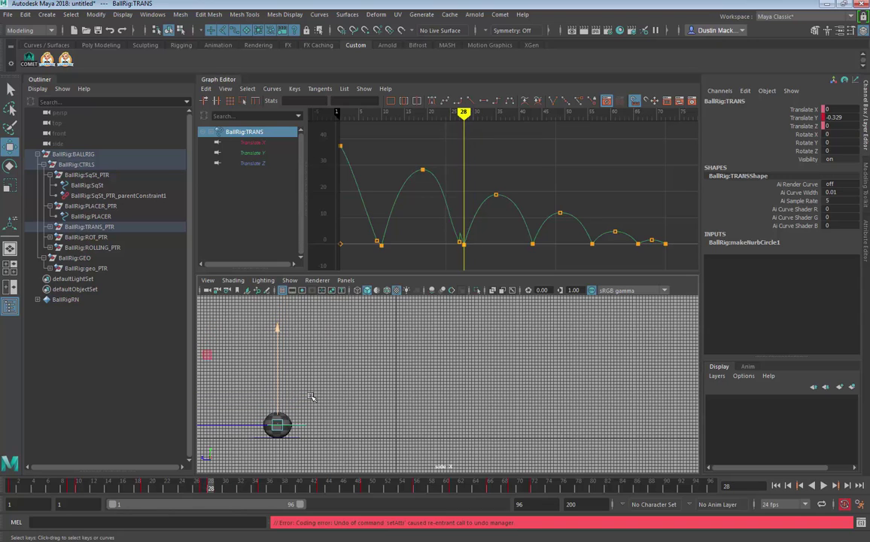
- At frame 29, key the SqSt control's rebound stretch with SQUASHSTRECH 1.2 and X ANGLE -16
key(alt+period)
click(101, 185)
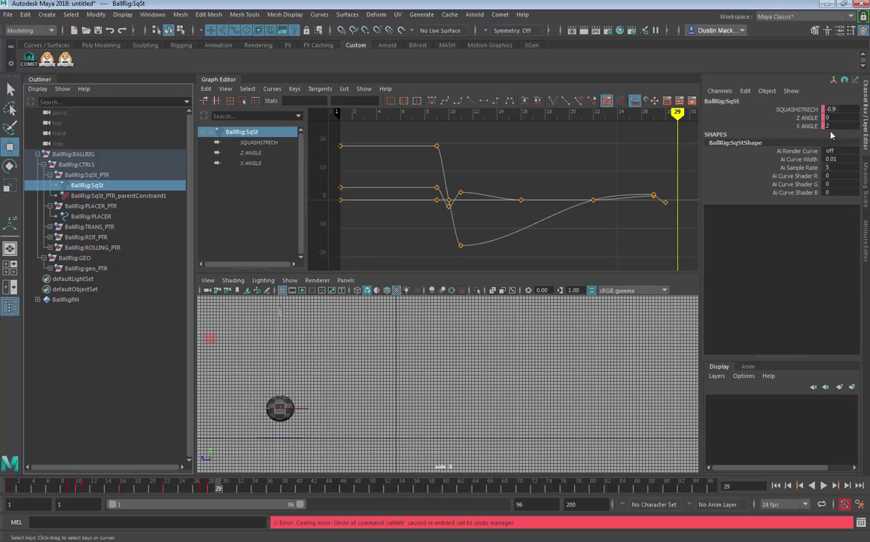
click(797, 110)
mouse_move(340, 370)
middle_down()
mouse_move(412, 369)
mouse_move(366, 332)
mouse_move(328, 385)
middle_up()
key(s)
click(807, 126)
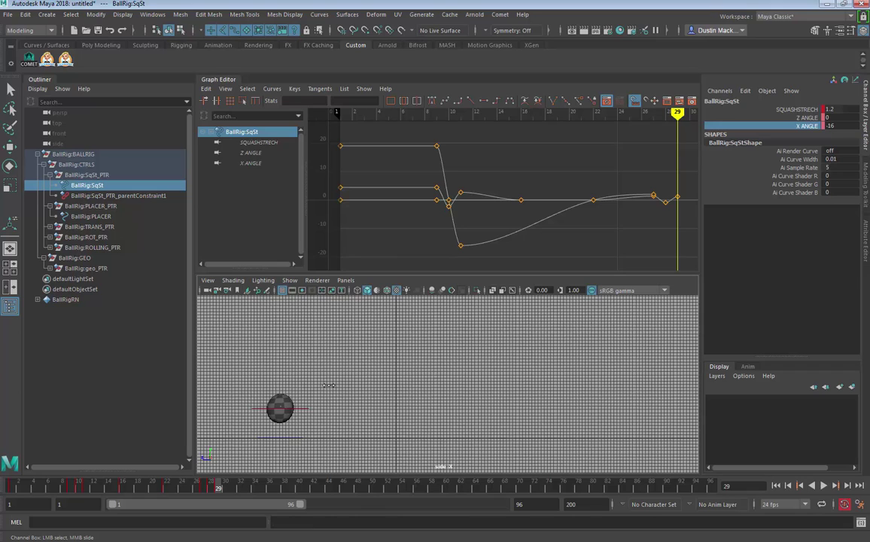
key(s)
- At frame 33, reset the SqSt control's SQUASHSTRECH, Z ANGLE and X ANGLE to 0
key(alt+period)
key(alt+period)
key(alt+period)
key(alt+period)
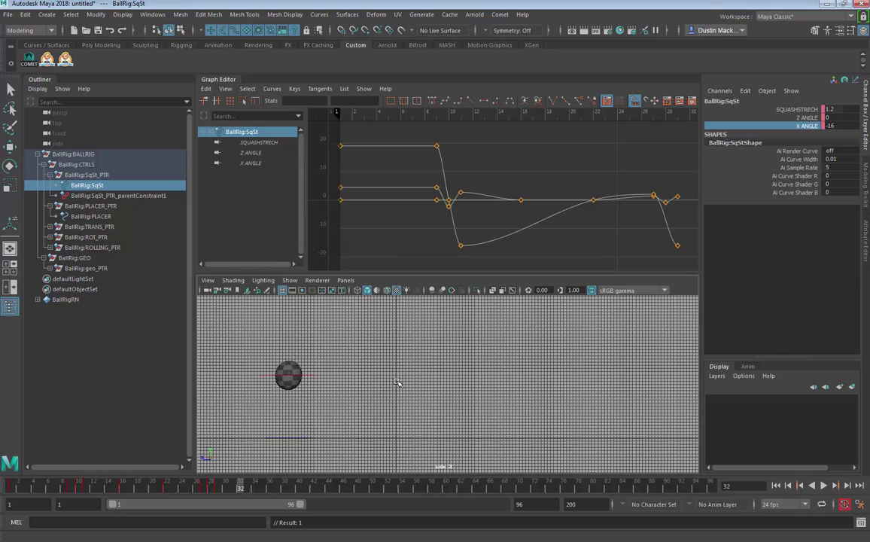
drag(828, 125, 836, 109)
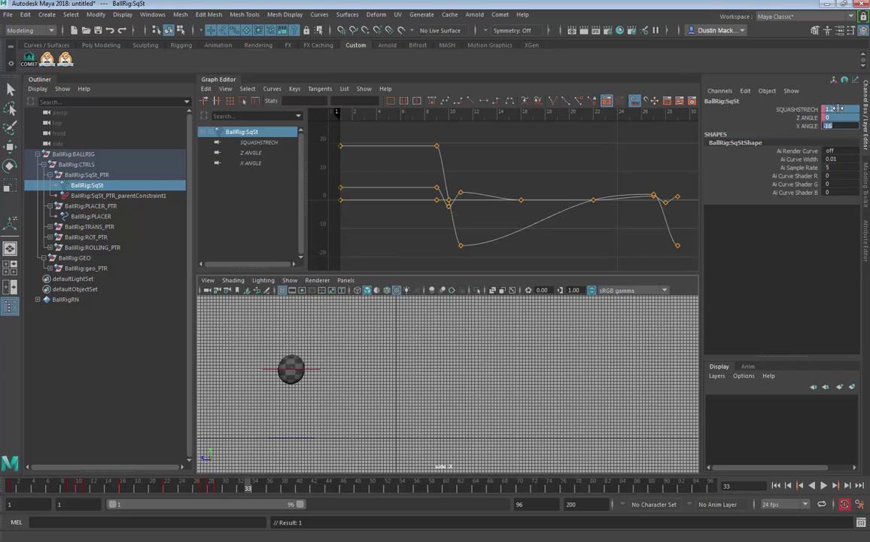
text(0)
key(Return)
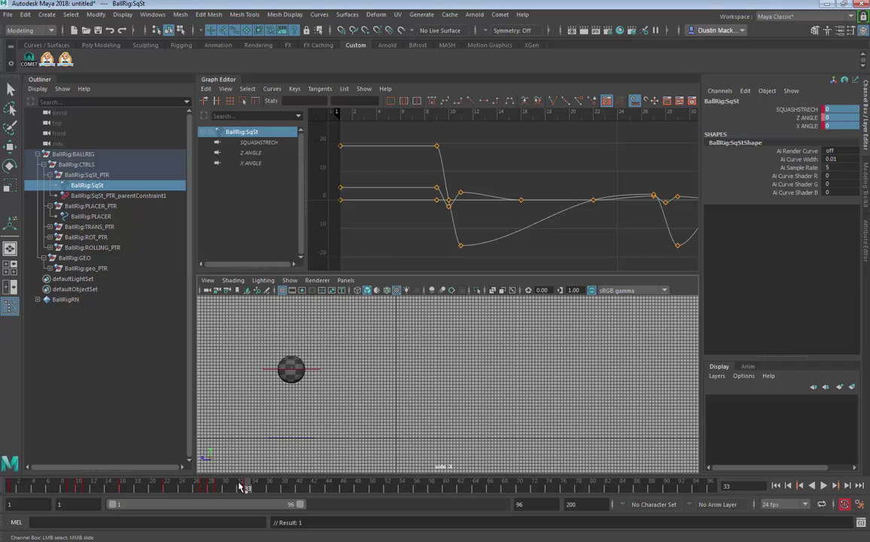
- Play the animation from frame 1 to check the squash and stretch across both landings
key(alt+shift+v)
key(alt+v)
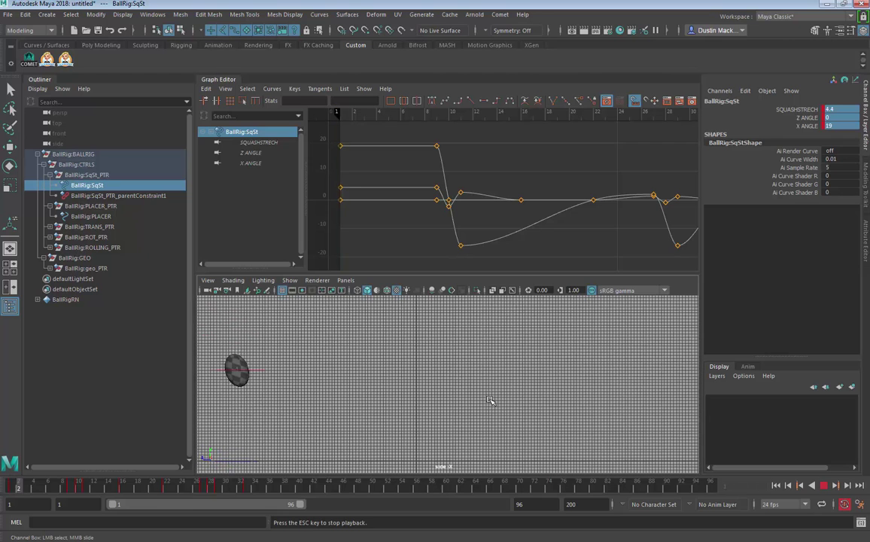
key(alt+v)
click(11, 486)
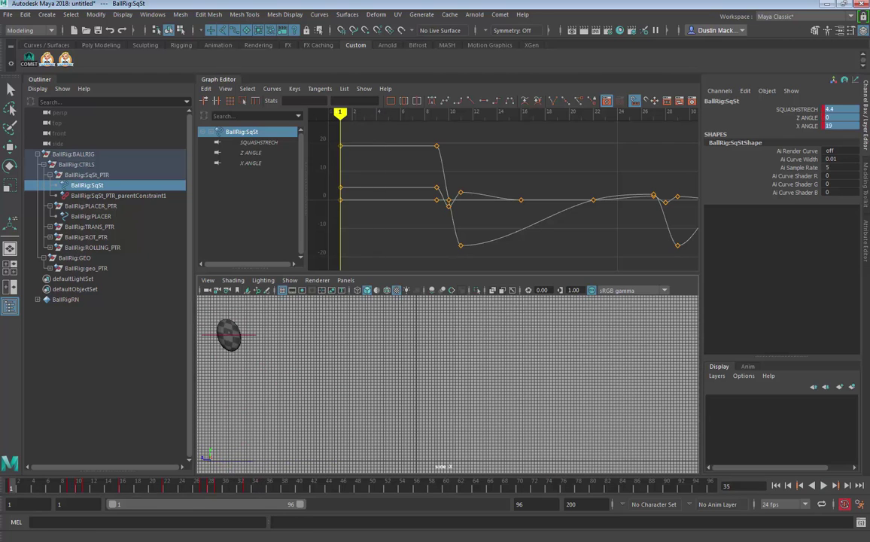
key(alt+v)
key(alt+v)
key(alt+shift+v)
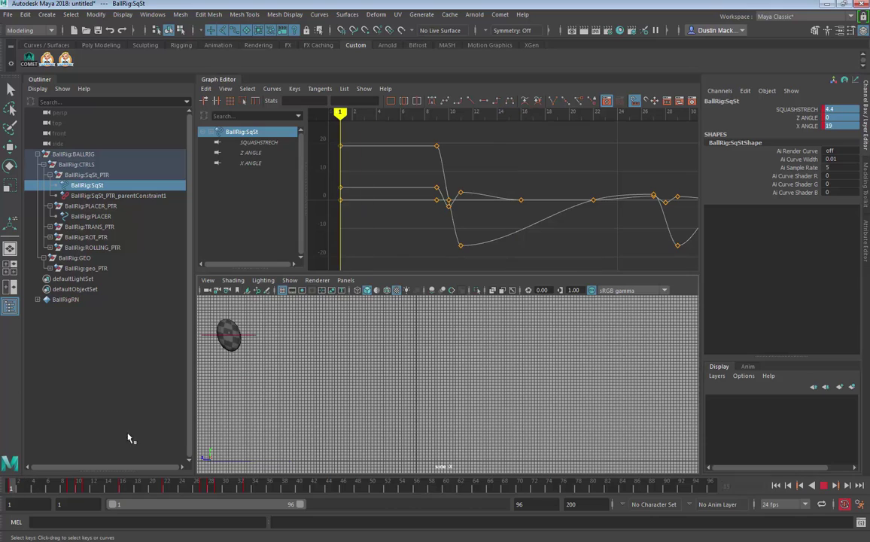
- Set the SqSt X ANGLE keys at frames 1 and 9 to 10 and the frame 11 key to about -11.4, then replay
click(806, 125)
middle_drag(529, 403, 449, 405)
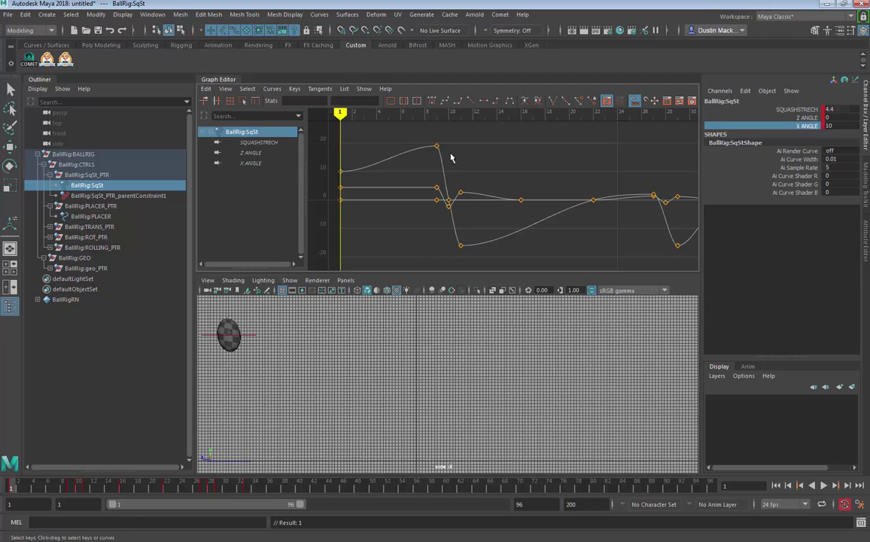
drag(419, 135, 461, 167)
shift+middle_drag(462, 167, 466, 193)
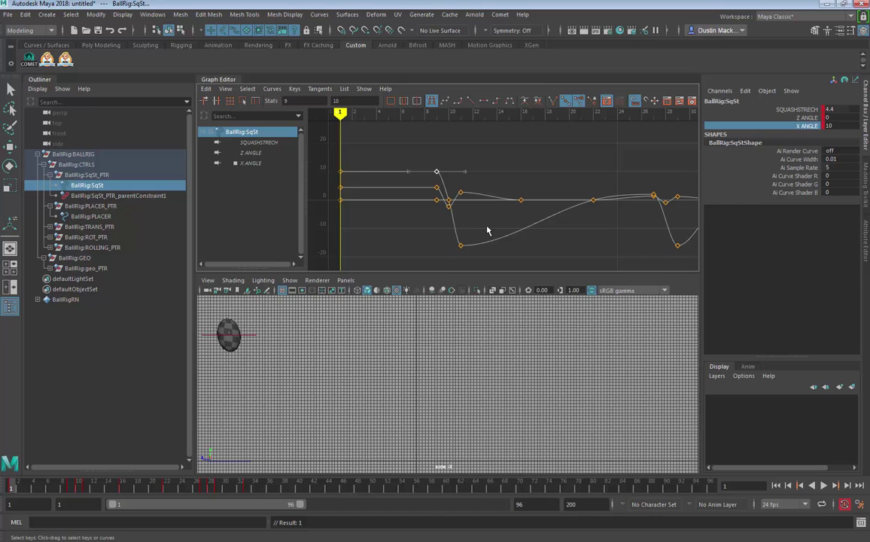
click(460, 244)
shift+middle_drag(468, 234, 469, 232)
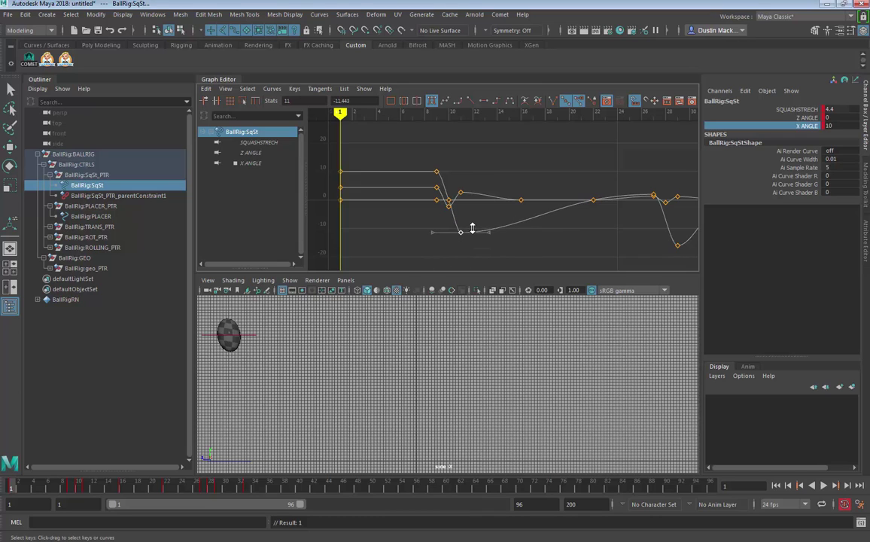
key(alt+v)
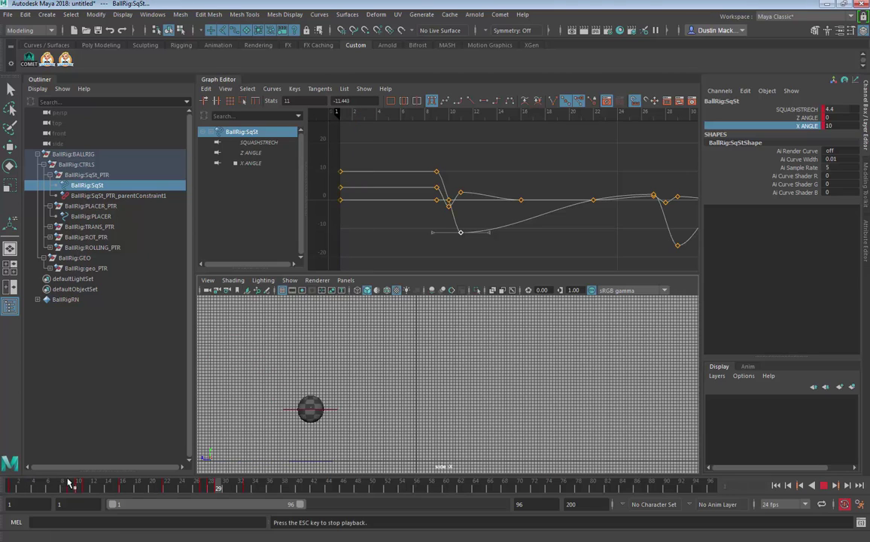
key(Escape)
- Adjust the TRANS control's Translate Y tangents at frames 27 and 28 to remove the bump between those keys, then play back
click(360, 432)
key(w)
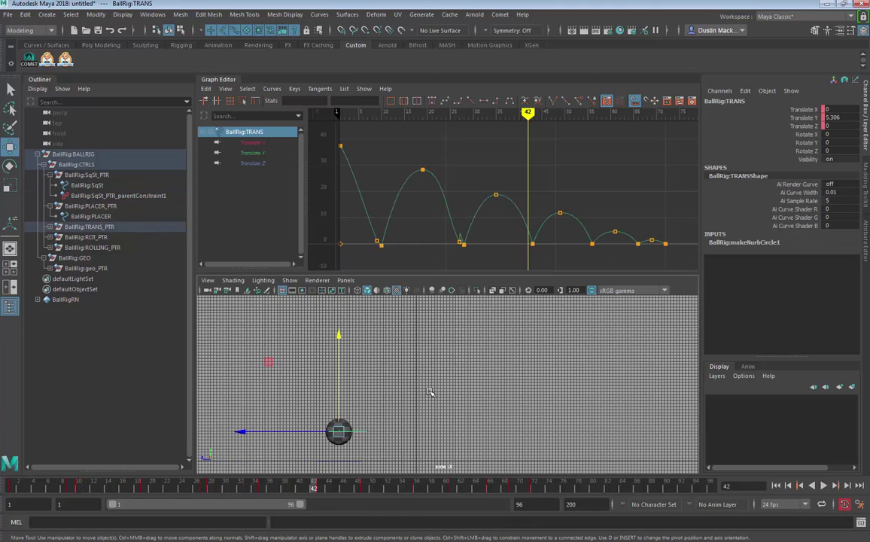
alt+middle_drag(483, 159, 498, 123)
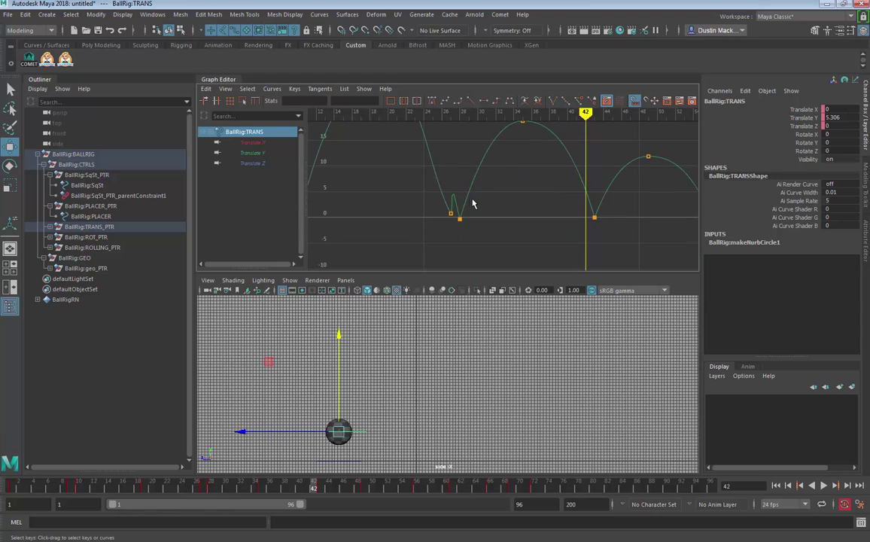
click(458, 218)
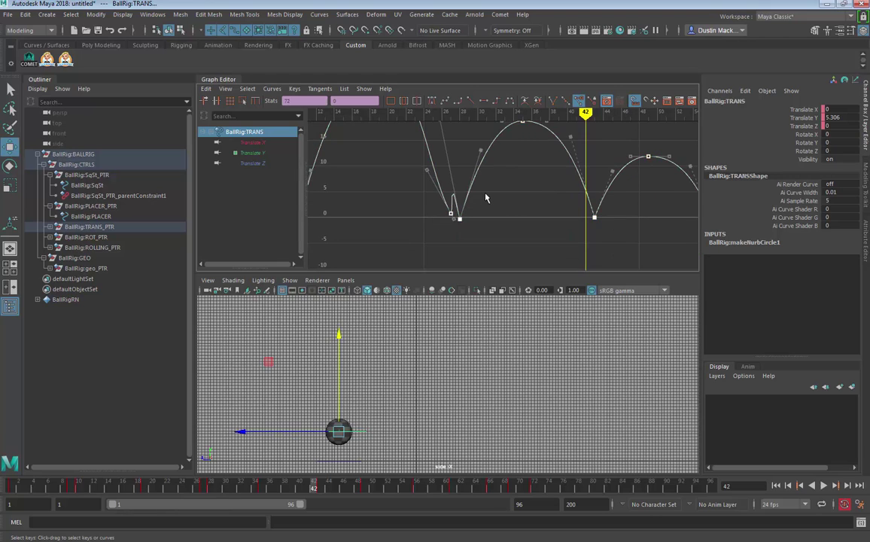
click(468, 102)
drag(453, 179, 409, 193)
middle_drag(410, 194, 423, 194)
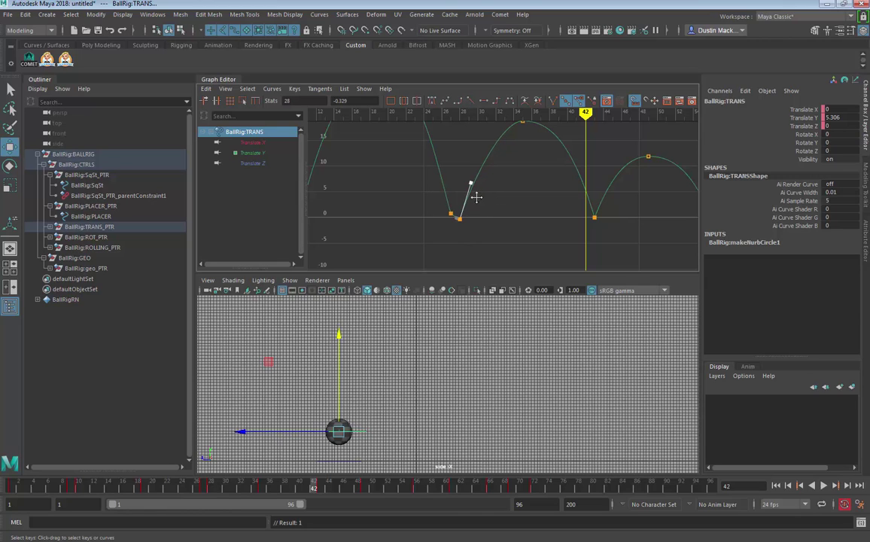
alt+middle_drag(471, 193, 458, 256)
key(alt+v)
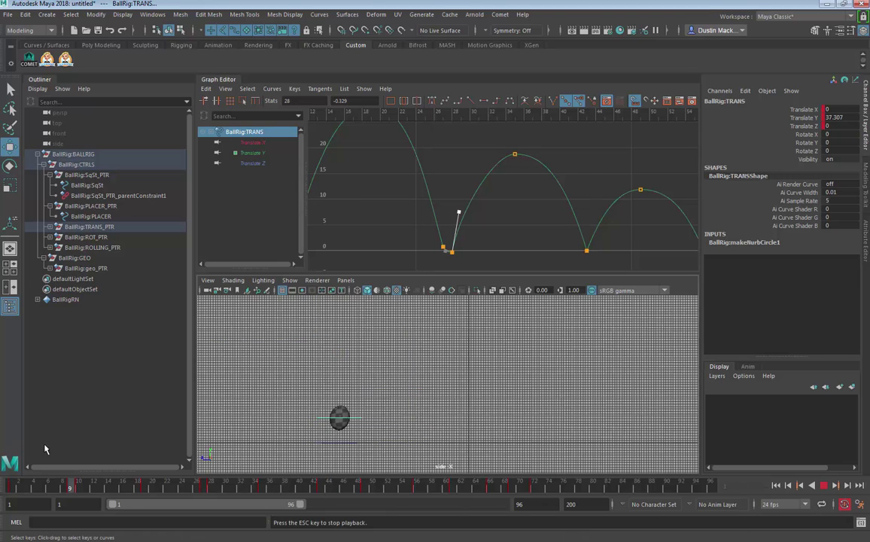
key(Escape)
- Inspect the Translate Y tangents at the frame 10 landing and replay the bounces from frame 1
alt+middle_drag(437, 197, 607, 185)
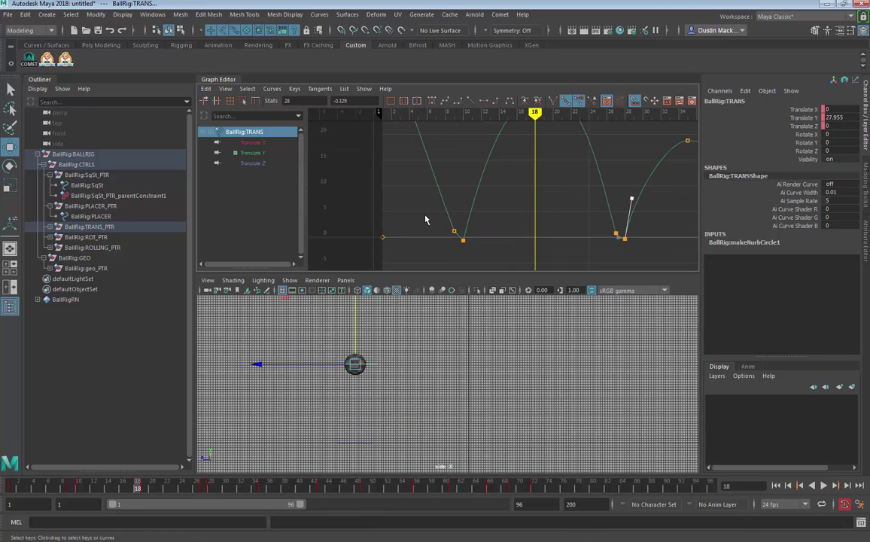
drag(425, 220, 456, 230)
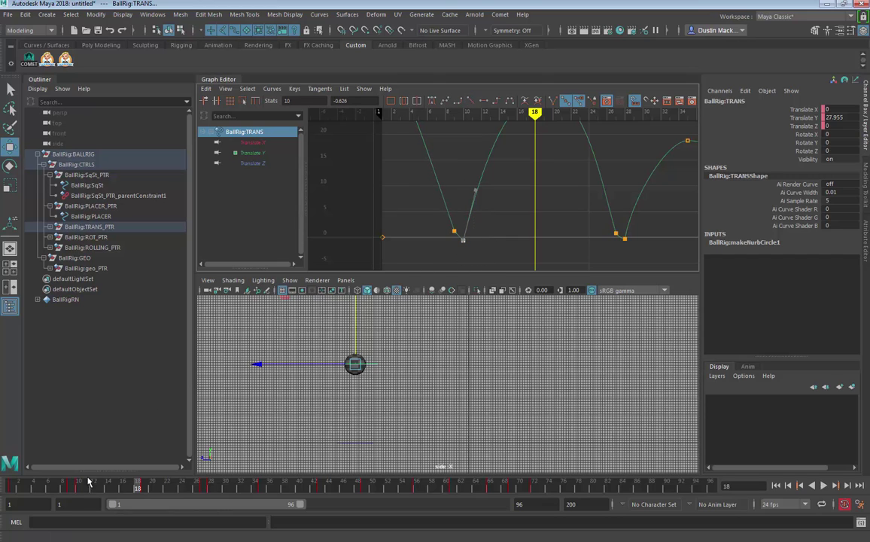
click(10, 489)
key(alt+v)
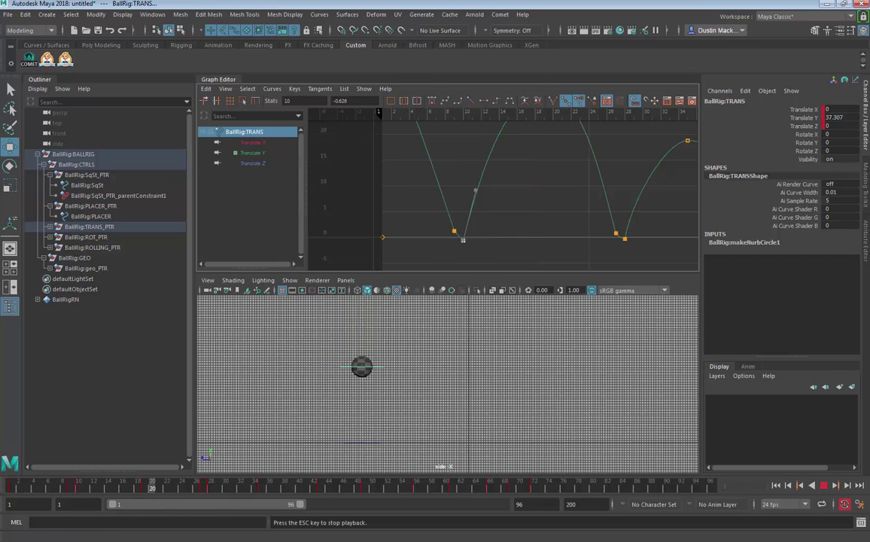
key(alt+v)
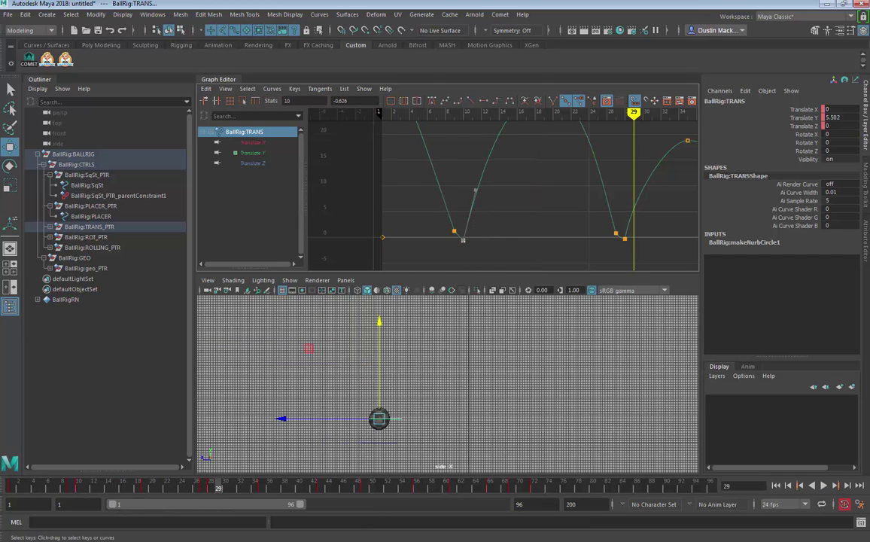
click(19, 487)
key(alt+v)
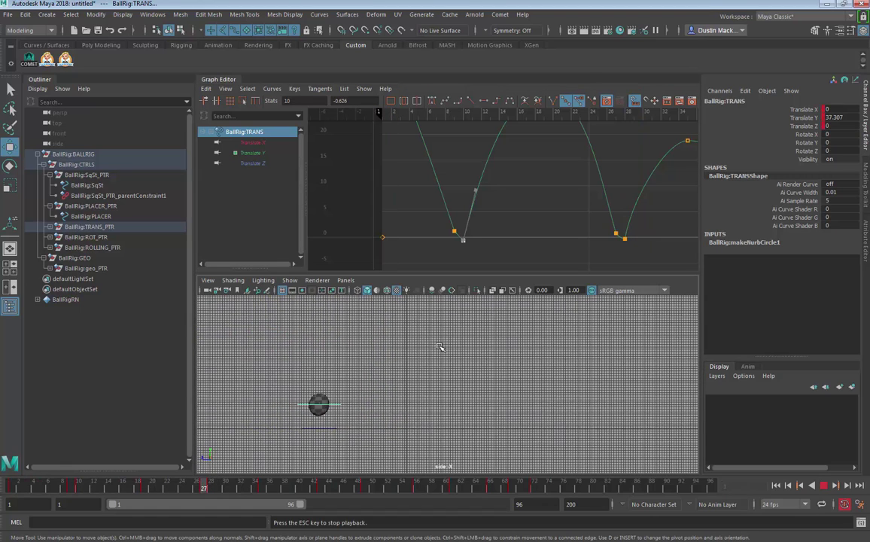
key(Escape)
- Raise the TRANS control's frame 1 Translate Y key to about 42.4 and replay the animation
alt+middle_drag(446, 210, 505, 276)
scroll(465, 210, down, 5)
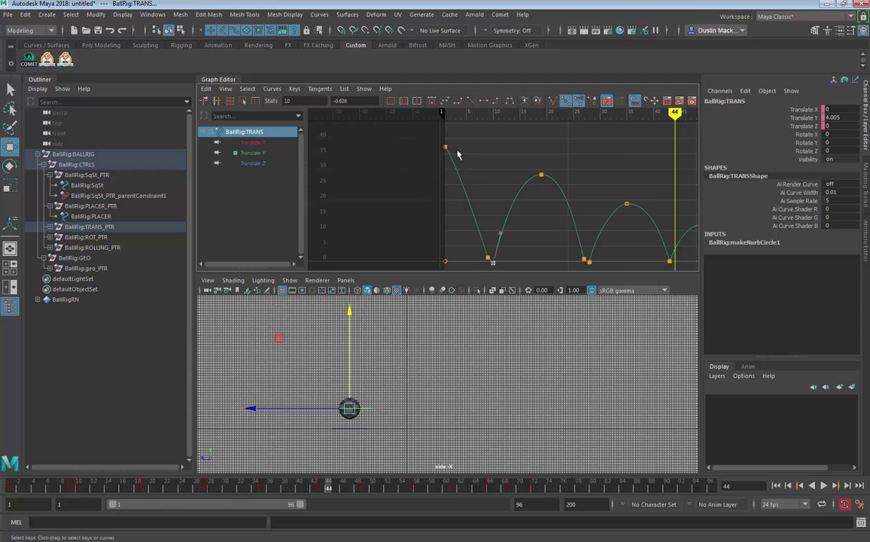
click(15, 487)
key(alt+v)
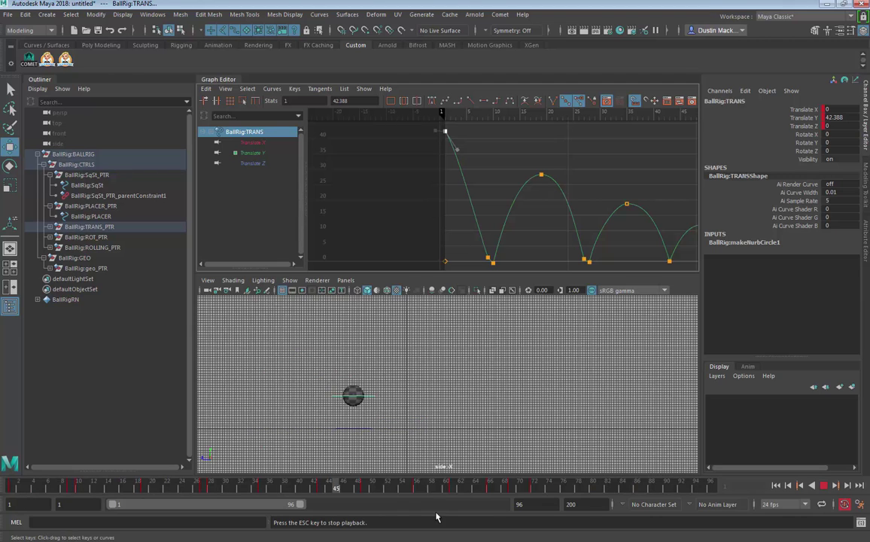
key(Escape)
- Return to frame 1 and select the rig's ROLLING control
drag(301, 490, 9, 492)
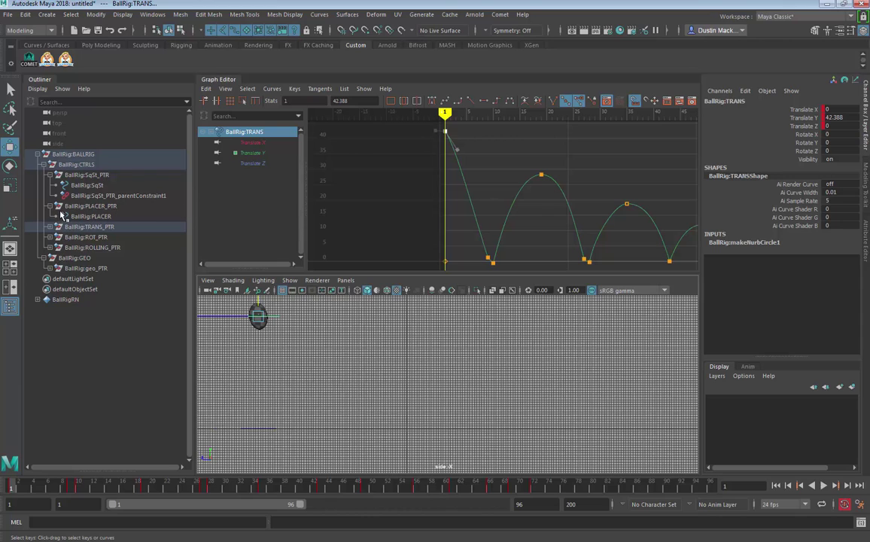
click(49, 247)
click(92, 257)
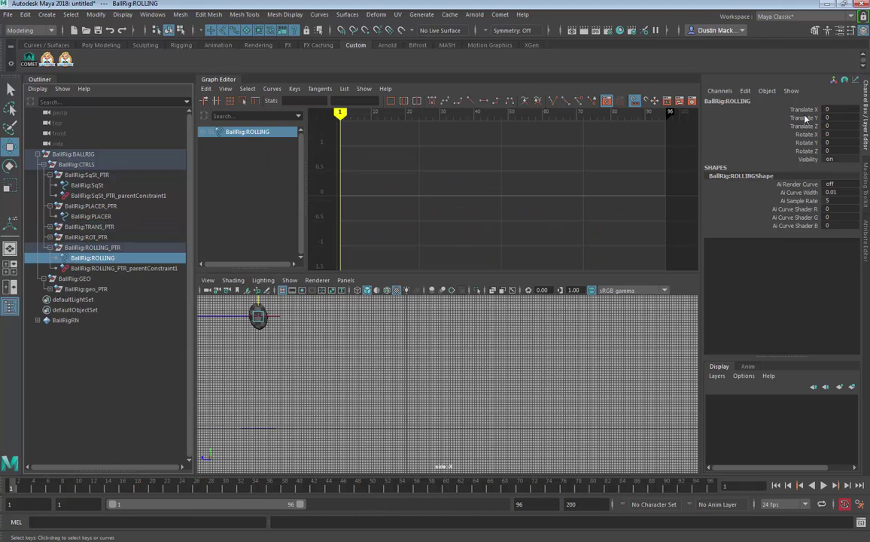
- Try rotating the ROLLING control in Z, Y and X to find its roll axis, undoing each test rotation
click(809, 151)
middle_drag(401, 336, 300, 365)
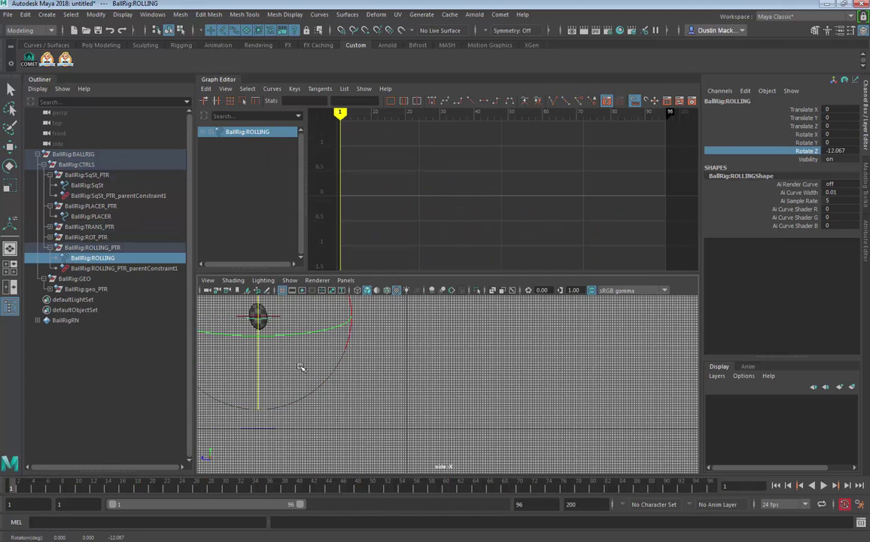
key(ctrl+z)
click(805, 142)
middle_drag(482, 374, 512, 374)
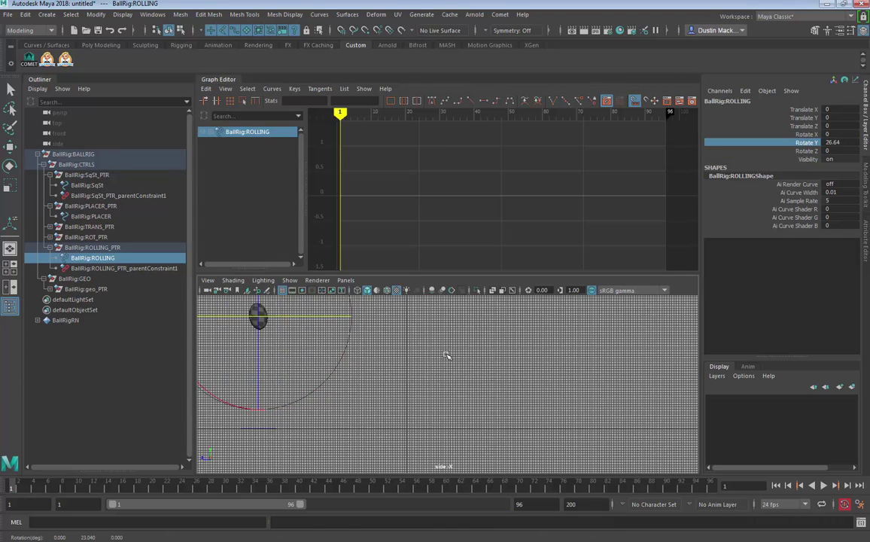
click(805, 134)
middle_drag(693, 343, 640, 343)
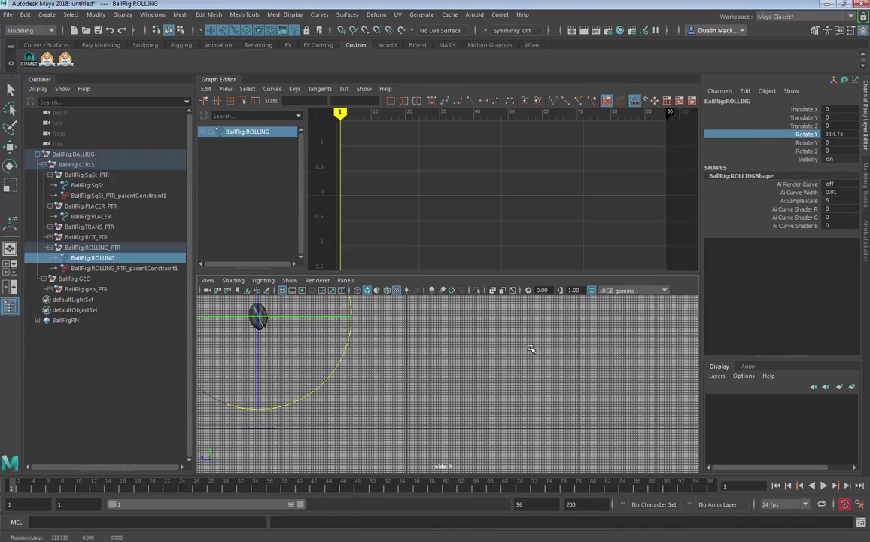
key(ctrl+z)
- Key the ROLLING control's rotation at 0 on frame 1 and key frame 96 with Rotate X at about -623.6
key(shift+e)
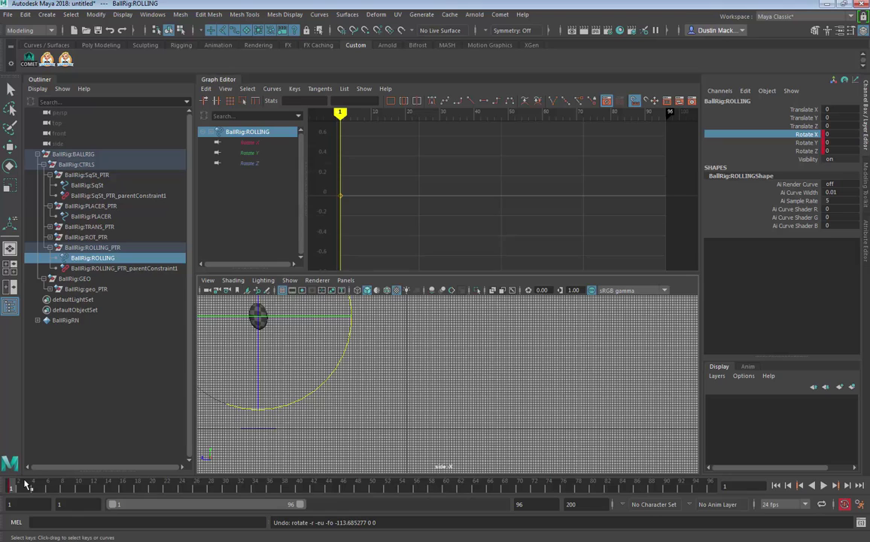
drag(27, 484, 681, 488)
click(707, 487)
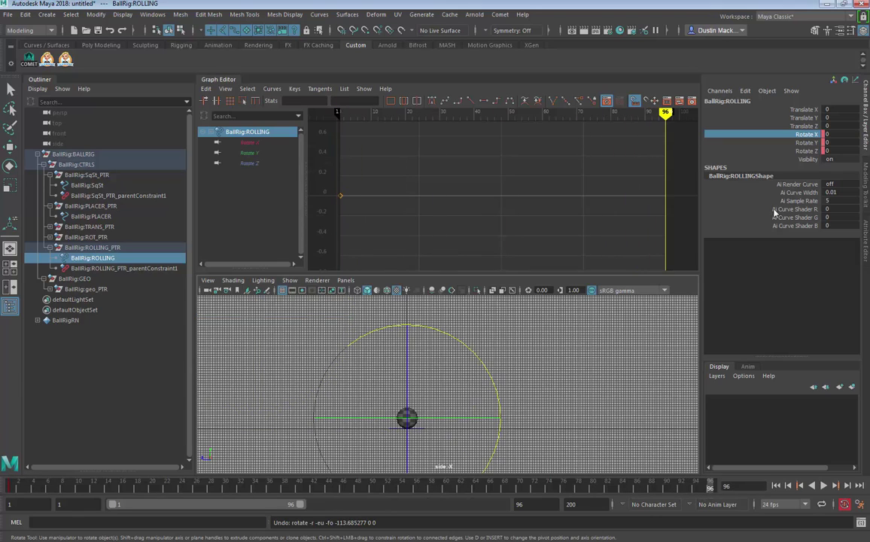
key(shift+e)
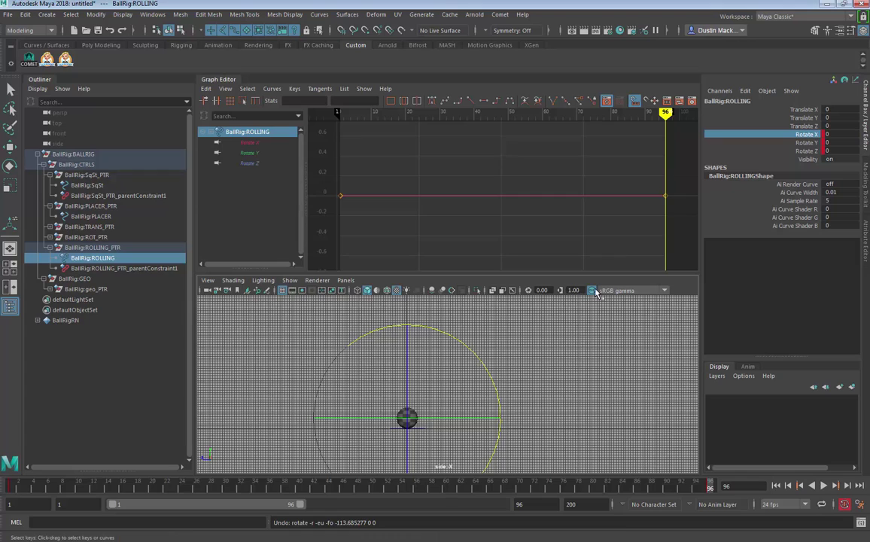
middle_drag(511, 325, 681, 338)
middle_drag(208, 305, 723, 356)
middle_drag(280, 342, 670, 361)
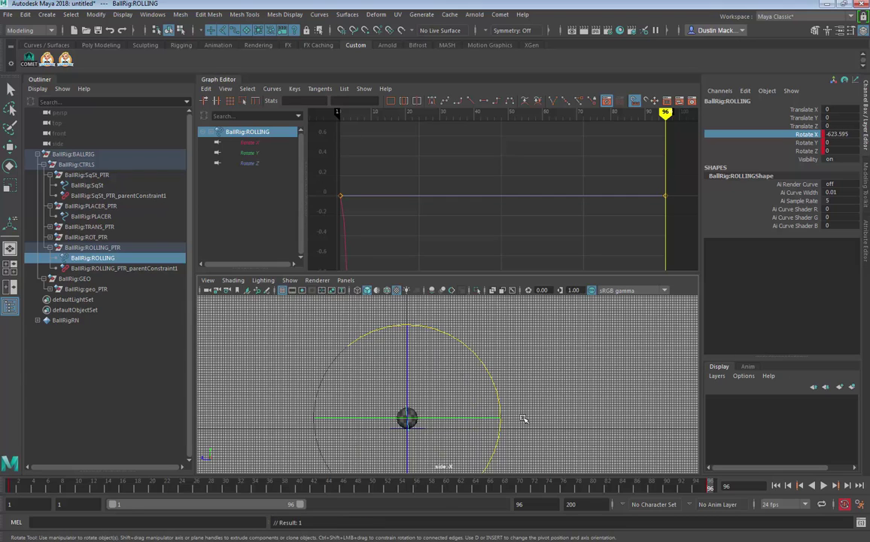
- Shape the Rotate X curve with an angled tangent at frame 1 and a flat one at frame 96, then play back
click(264, 142)
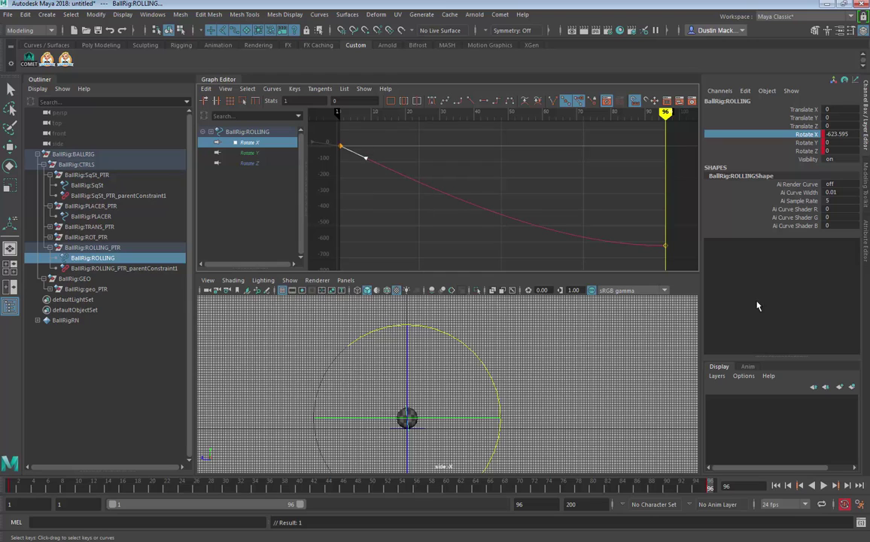
drag(683, 224, 609, 253)
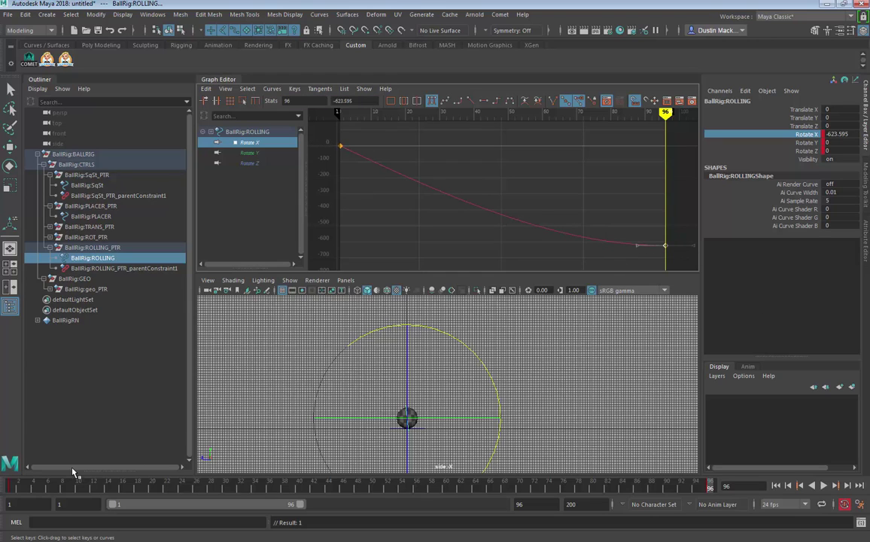
key(alt+v)
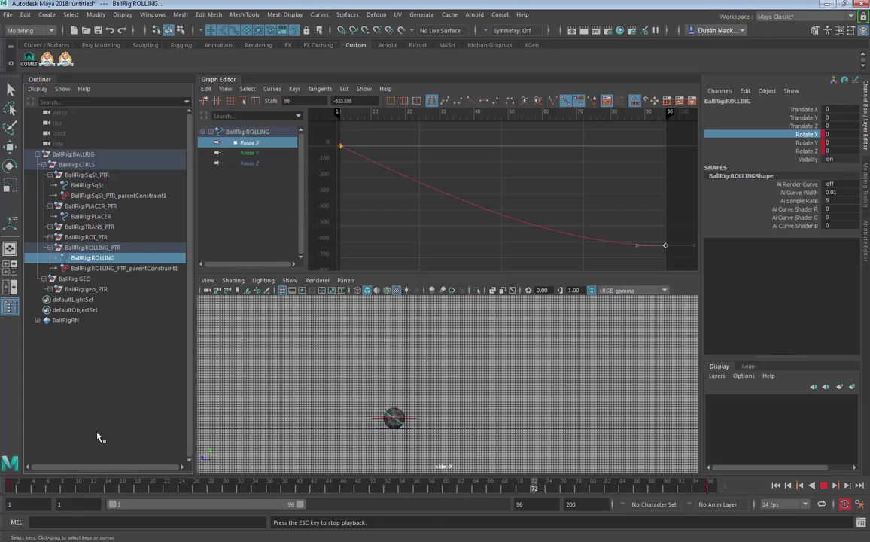
- Try a Rotate X value of about -1045.8 for the ROLLING control's frame 96 key and undo it
scroll(509, 445, up, 3)
alt+middle_drag(499, 438, 541, 330)
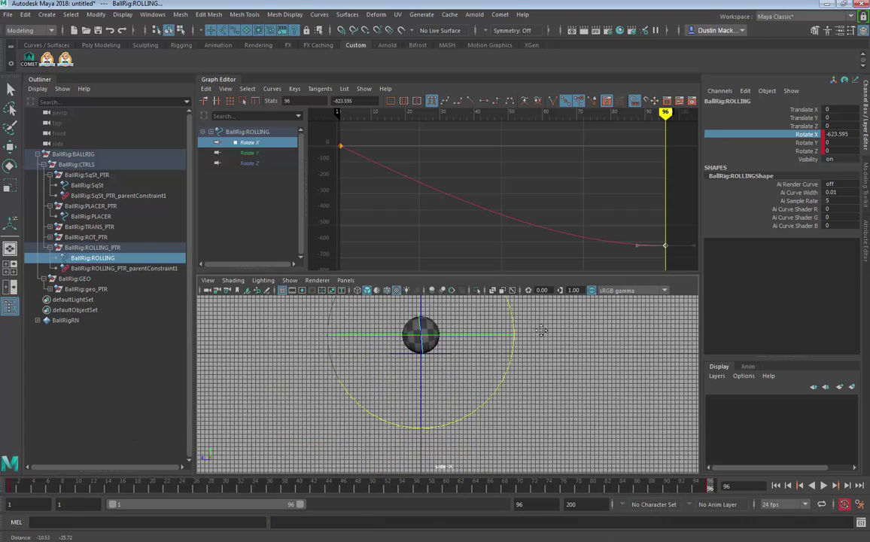
alt+right_drag(541, 330, 676, 396)
alt+middle_drag(676, 395, 714, 465)
mouse_move(711, 487)
mouse_down()
mouse_move(633, 497)
mouse_move(613, 489)
mouse_move(711, 489)
mouse_up()
middle_drag(650, 210, 666, 280)
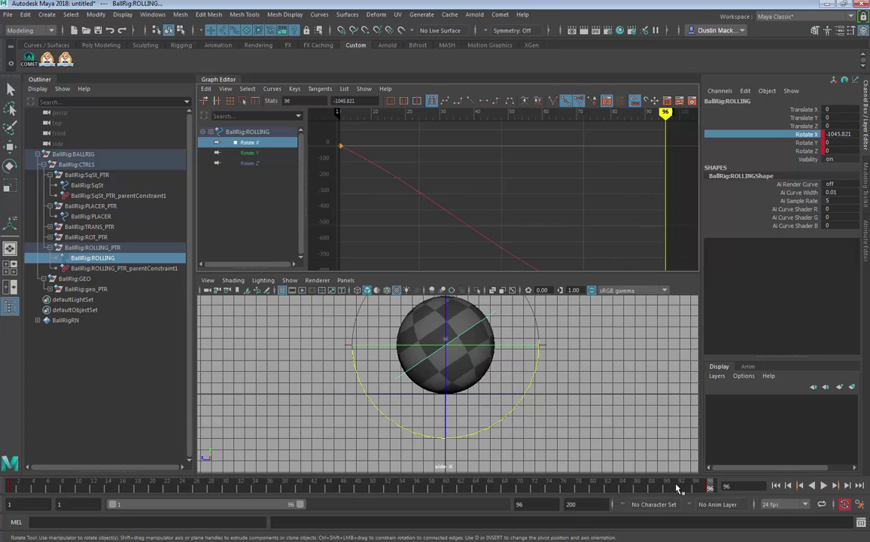
key(ctrl+z)
key(ctrl+z)
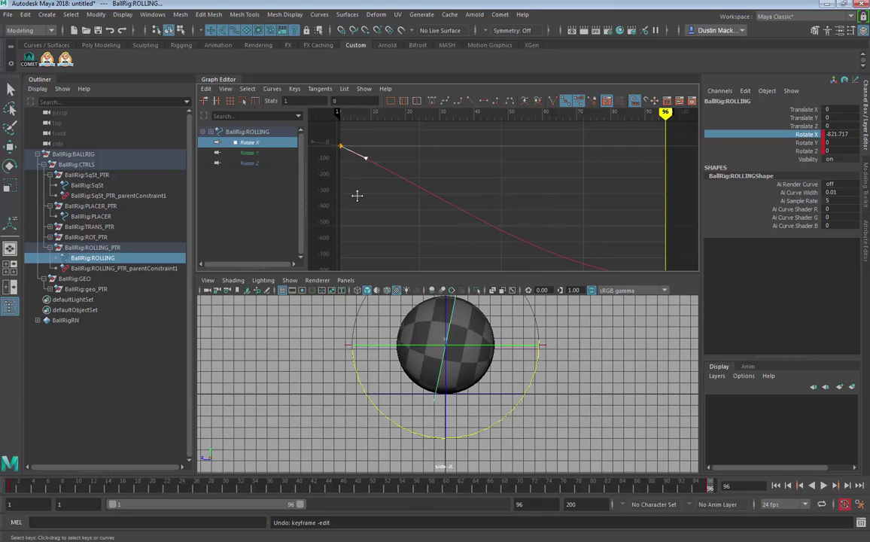
- Lower the ROLLING control's frame 96 Rotate X key to about -954.9
key(f)
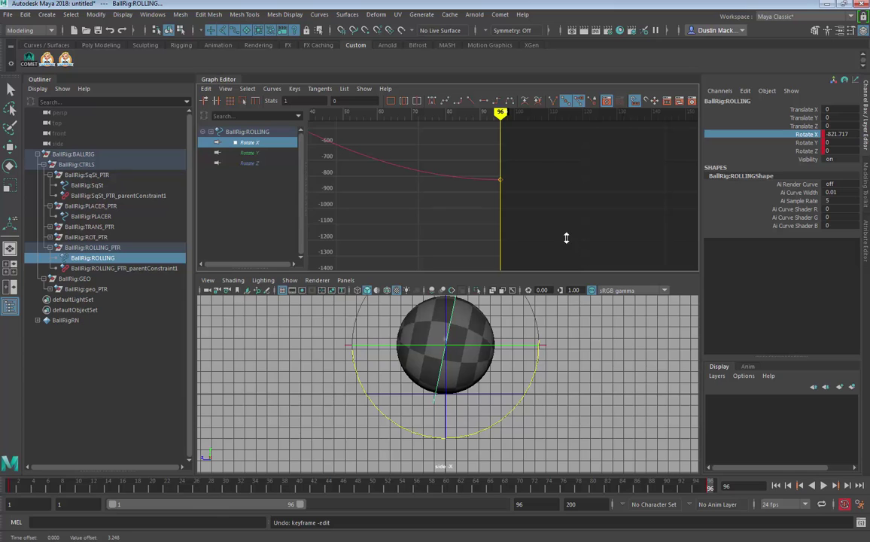
drag(659, 490, 606, 489)
shift+middle_drag(493, 186, 490, 205)
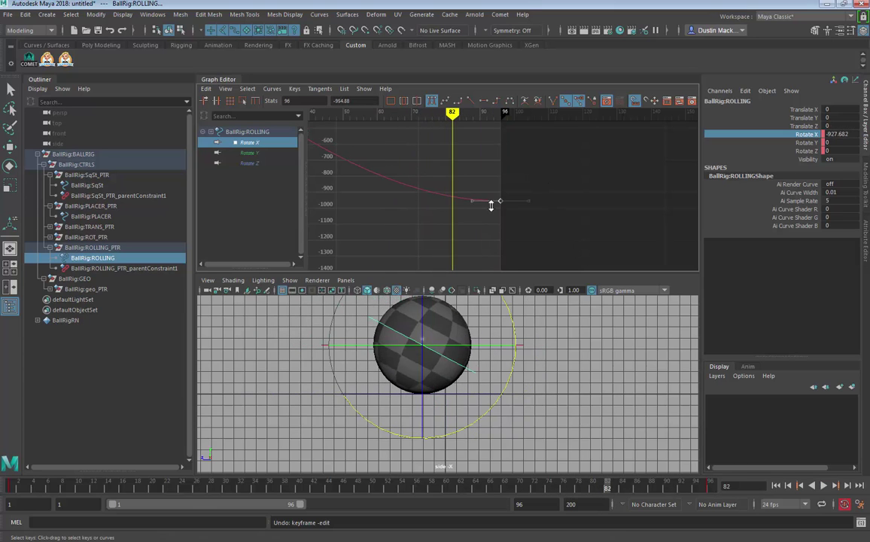
- Steepen the Rotate X tangent at frame 1, then scrub and play the final roll between about frames 71 and 89
key(a)
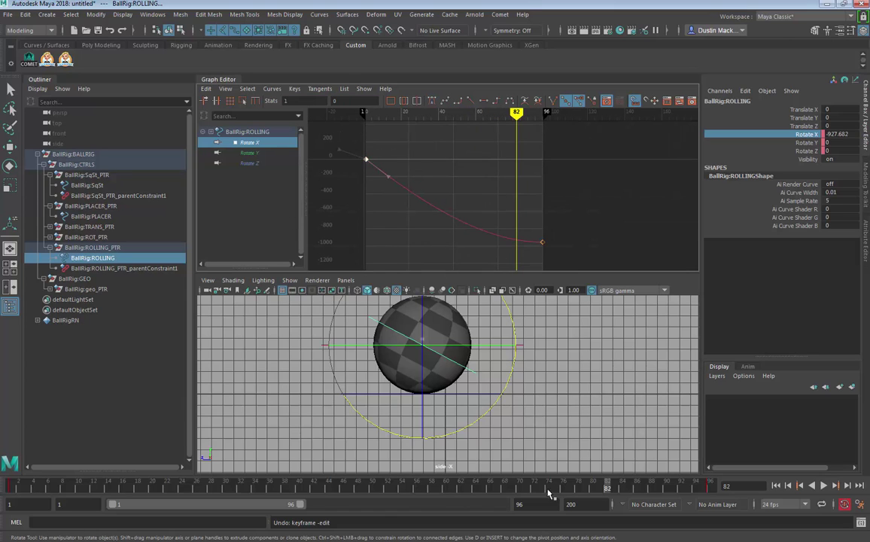
mouse_move(557, 488)
mouse_down()
mouse_move(702, 487)
mouse_move(544, 499)
mouse_move(603, 506)
mouse_move(548, 496)
mouse_up()
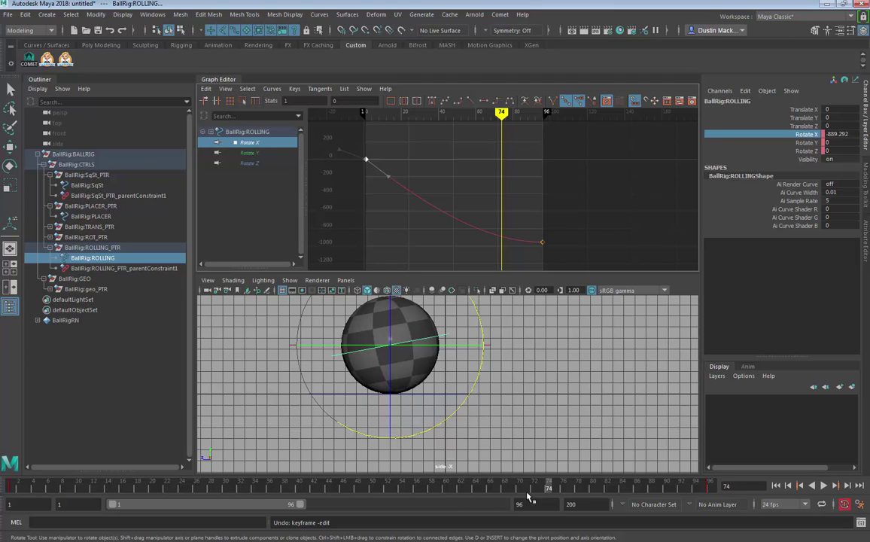
drag(550, 482, 659, 488)
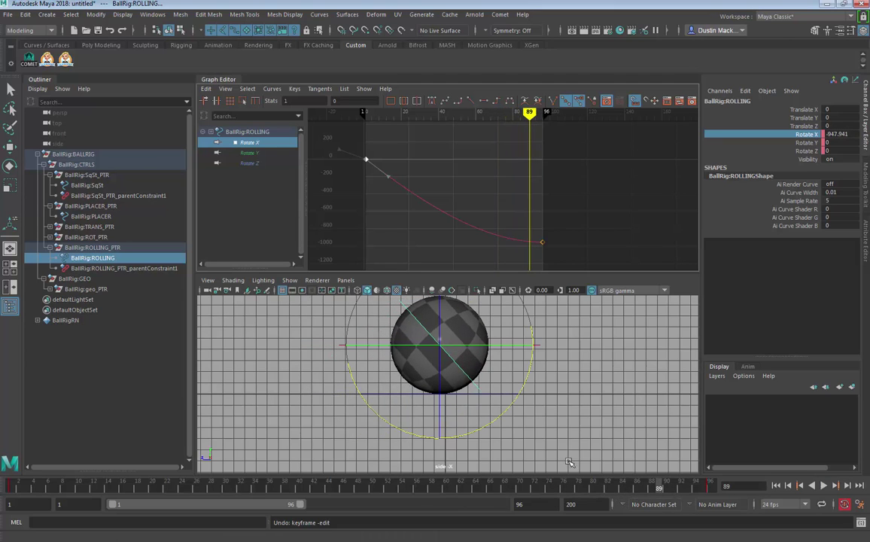
key(alt+v)
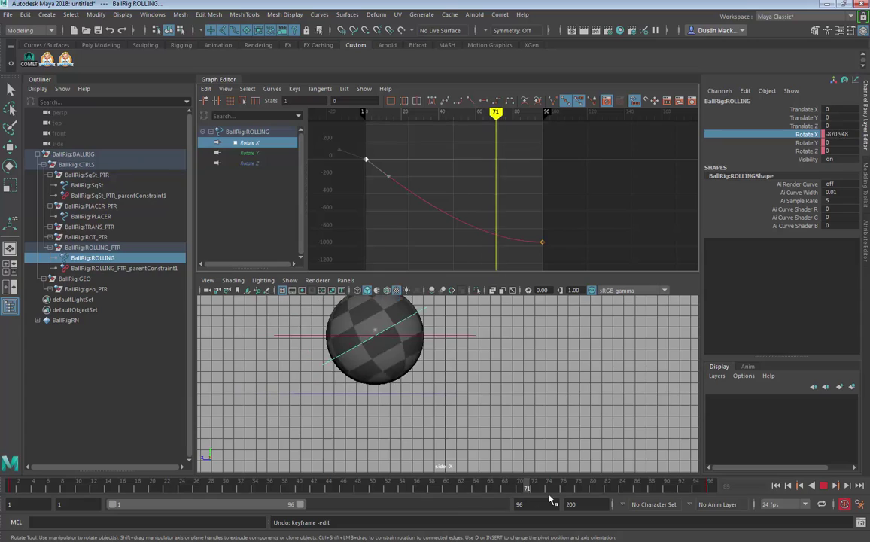
key(alt+v)
- Play the full animation from frame 1 in a wider side view to check the ball's rolling
alt+right_drag(450, 418, 324, 395)
alt+right_drag(487, 402, 359, 367)
alt+middle_drag(358, 366, 449, 409)
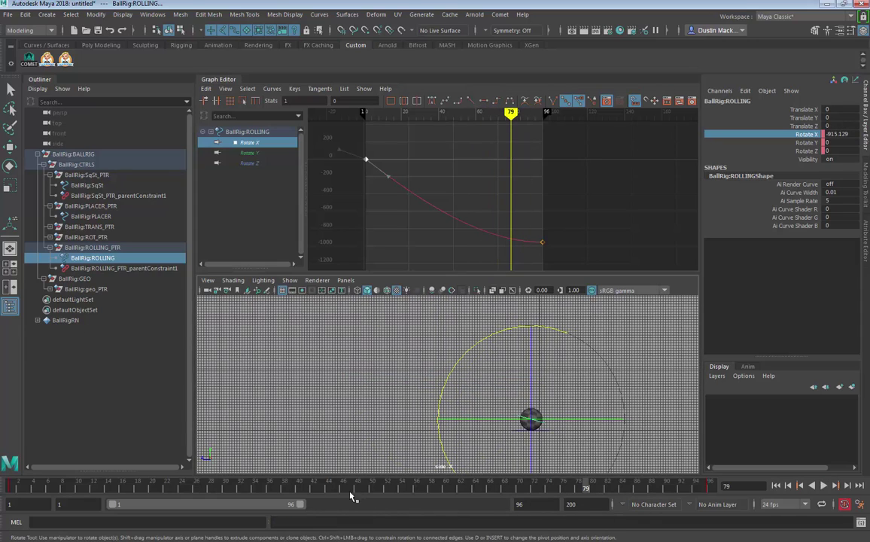
drag(348, 488, 11, 487)
mouse_move(367, 400)
alt+middle_down()
mouse_move(336, 394)
mouse_move(253, 410)
mouse_move(363, 398)
alt+middle_up()
key(alt+v)
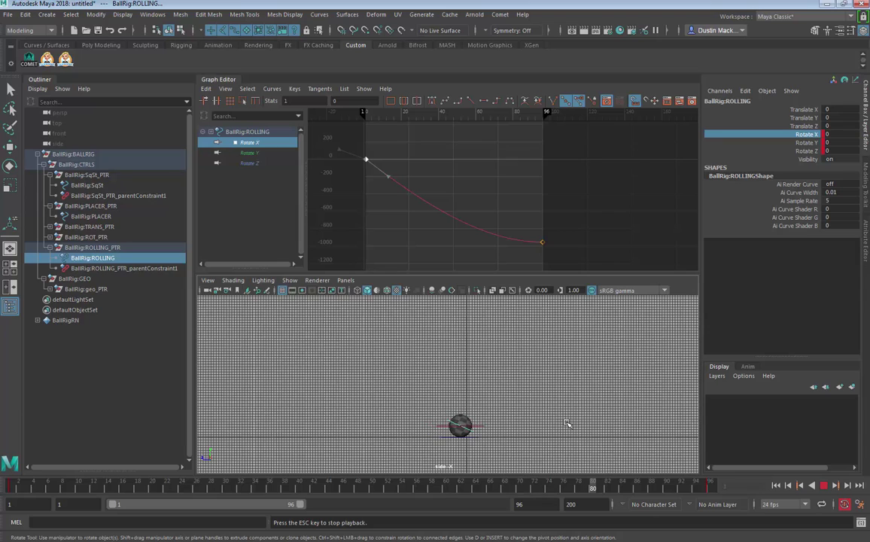
- Hide NURBS curves in the side view, deselect the ROLLING control and play the animation to check the ball without its controls
key(alt+v)
click(296, 282)
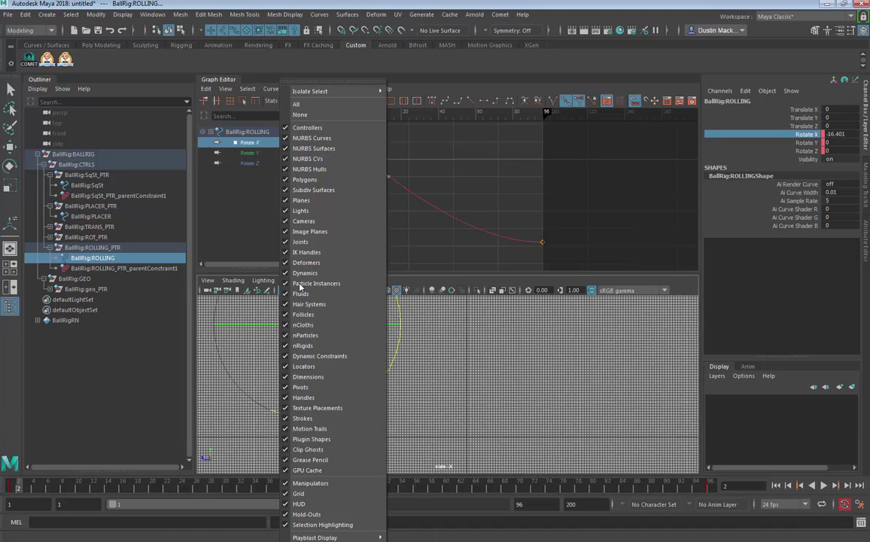
click(292, 138)
click(482, 322)
key(w)
key(alt+v)
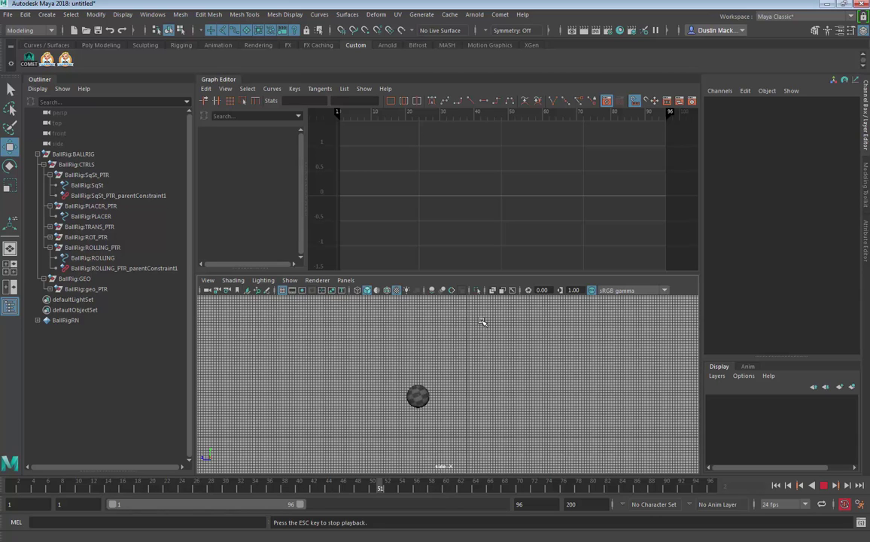
key(Escape)
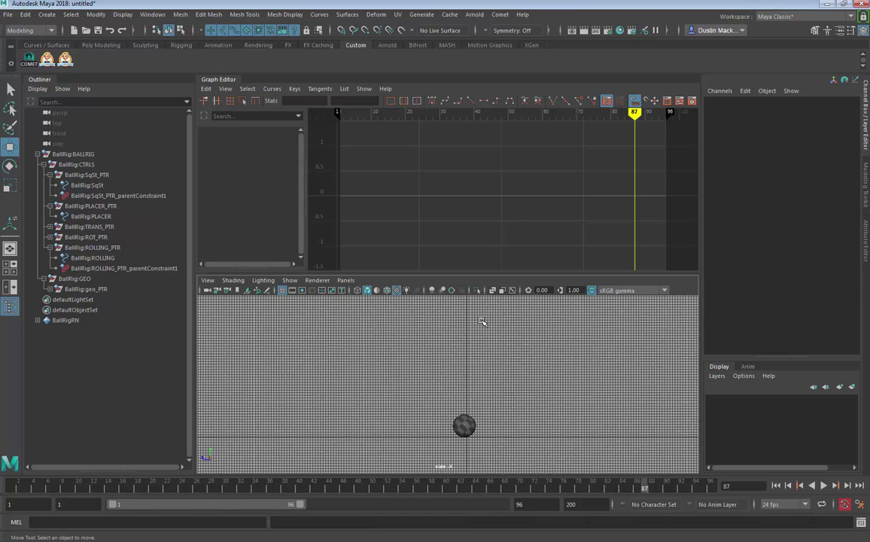
- Switch the viewport to the perspective view, then undock the Graph Editor and close it
key(space)
key(space)
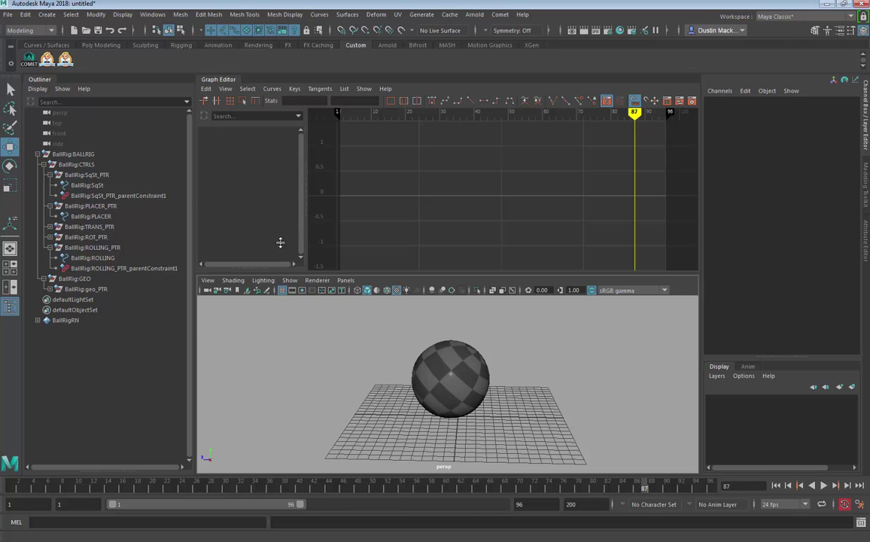
drag(280, 242, 278, 218)
drag(233, 81, 696, 99)
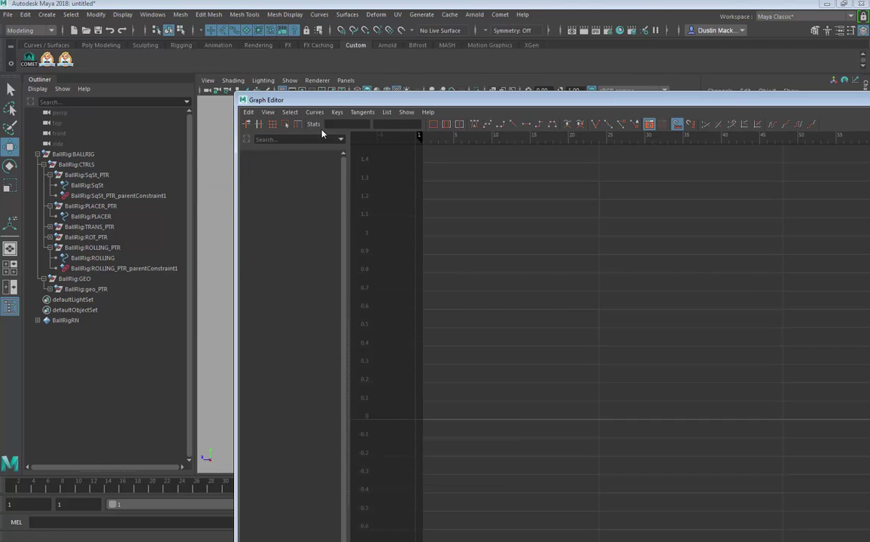
drag(764, 99, 322, 134)
click(774, 135)
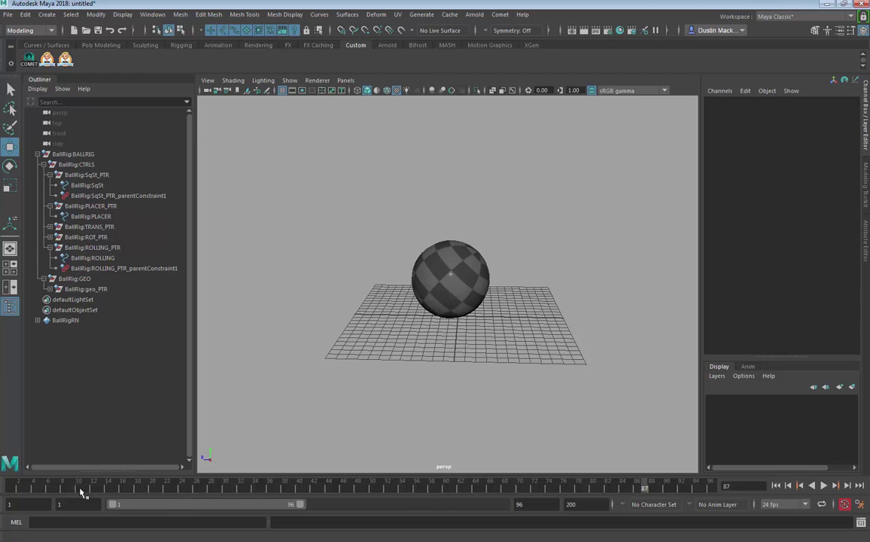
- Play the animation from frame 1 in a wider, angled perspective view that covers the ball's travel
click(10, 489)
alt+right_drag(241, 331, 60, 316)
alt+drag(437, 299, 425, 271)
alt+middle_drag(406, 369, 381, 429)
alt+right_drag(381, 428, 503, 361)
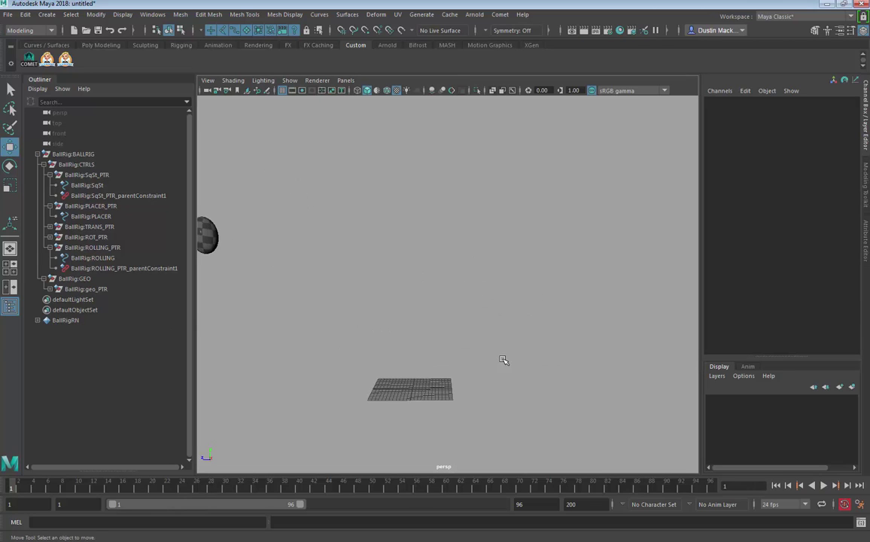
alt+drag(503, 360, 585, 324)
key(alt+v)
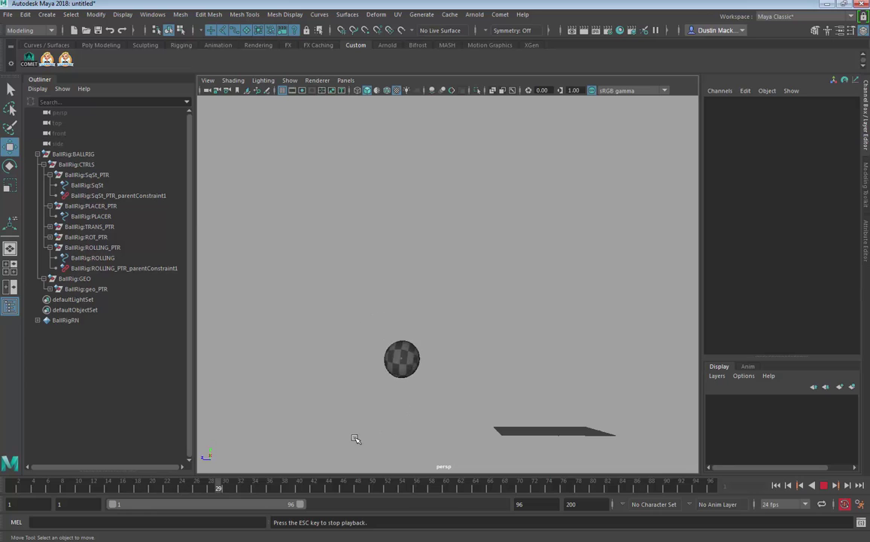
key(Escape)
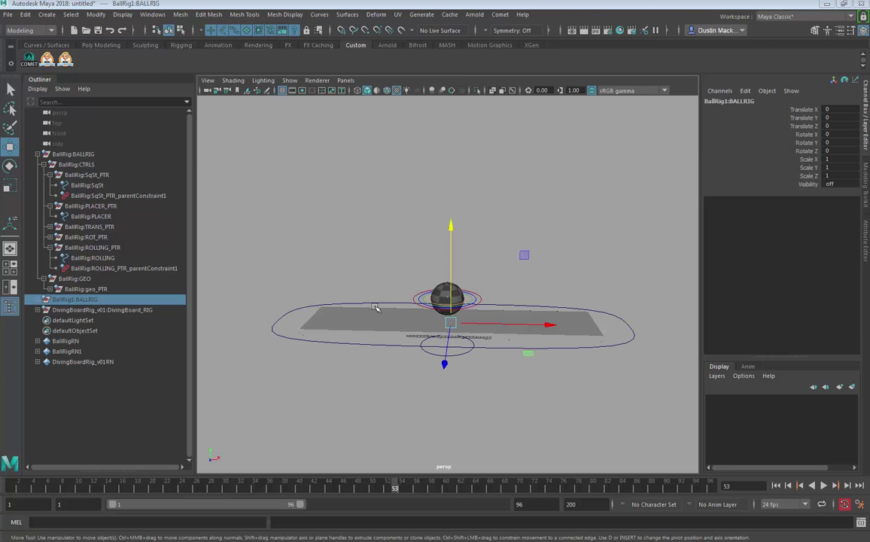
- Try out the diving board control's BEND attribute by flexing the board, and undo the last bend
alt+drag(424, 298, 565, 293)
click(607, 351)
alt+drag(535, 341, 559, 336)
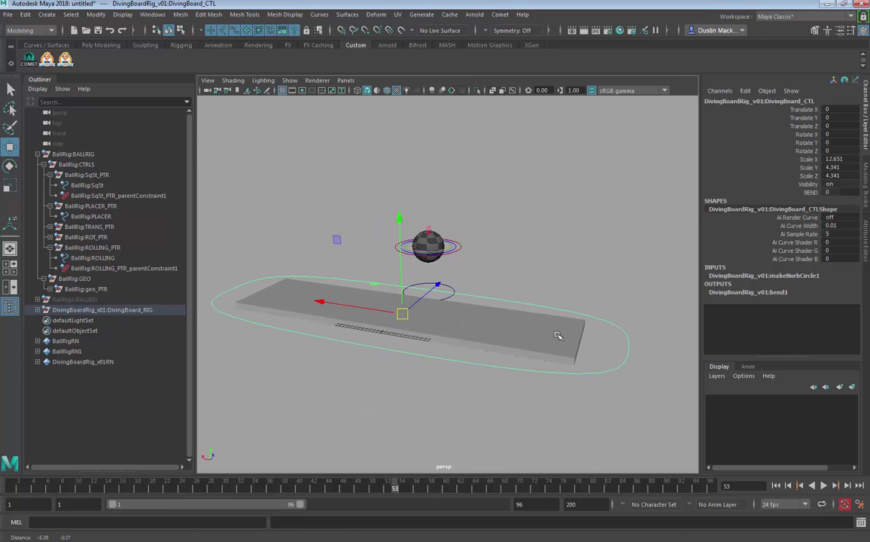
click(810, 193)
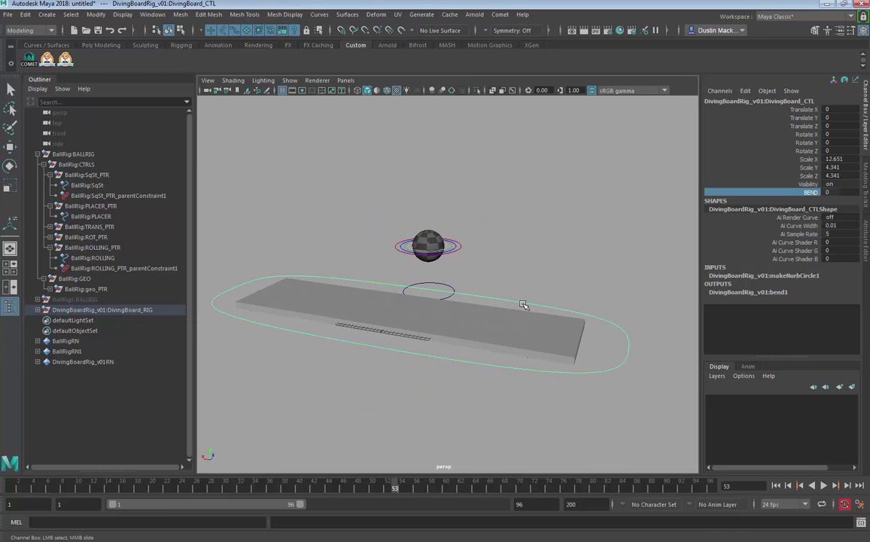
middle_drag(521, 304, 429, 313)
alt+drag(312, 358, 399, 355)
middle_drag(399, 355, 456, 363)
middle_drag(386, 352, 510, 371)
key(ctrl+z)
alt+drag(523, 378, 410, 350)
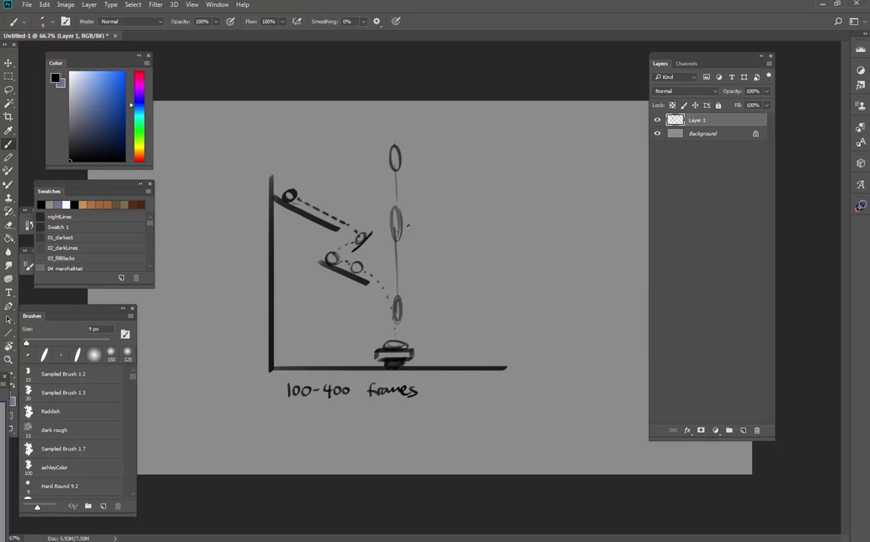
- In Photoshop, pick a saturated blue brush colour, enlarge the bounce sketch to 200% and hide the panels
click(123, 86)
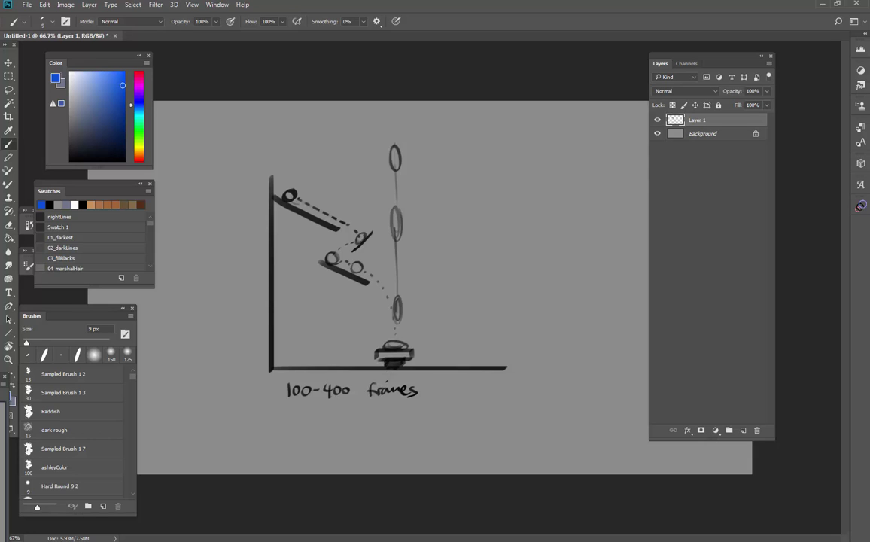
key(z)
click(355, 228)
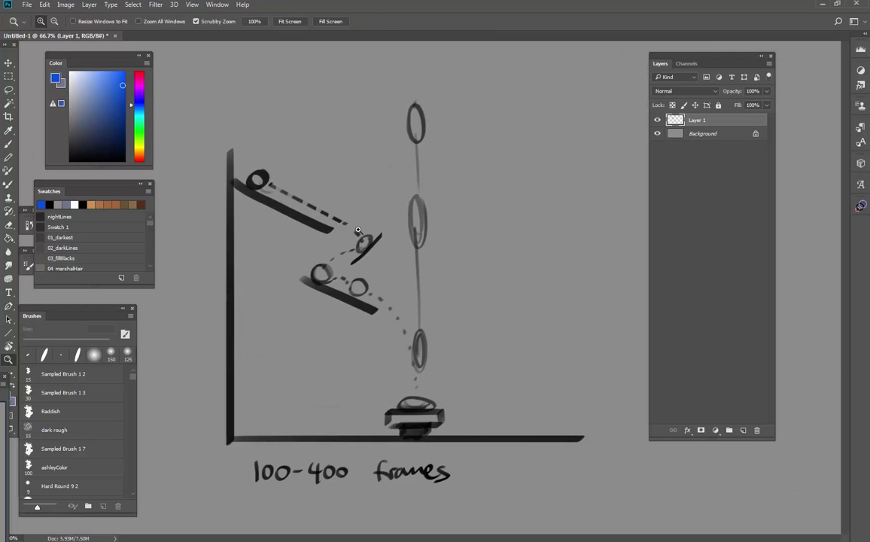
click(357, 229)
key(b)
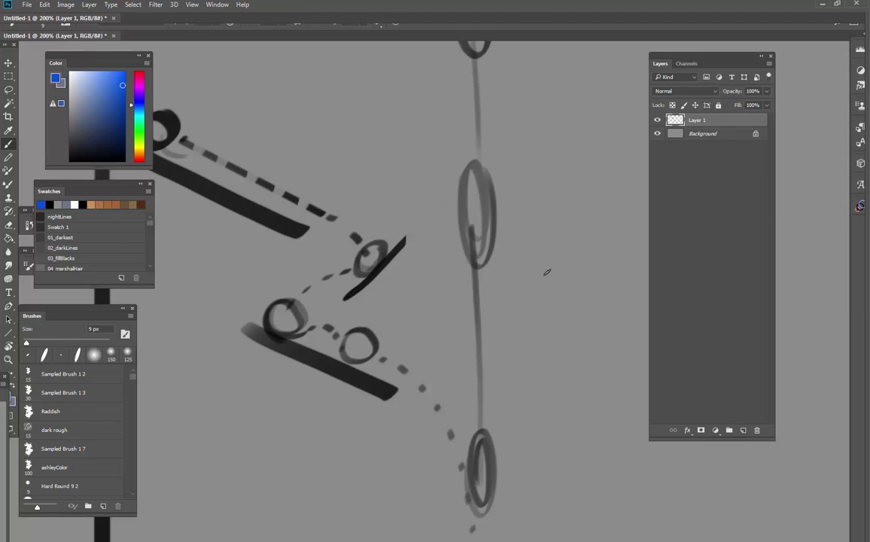
key(Tab)
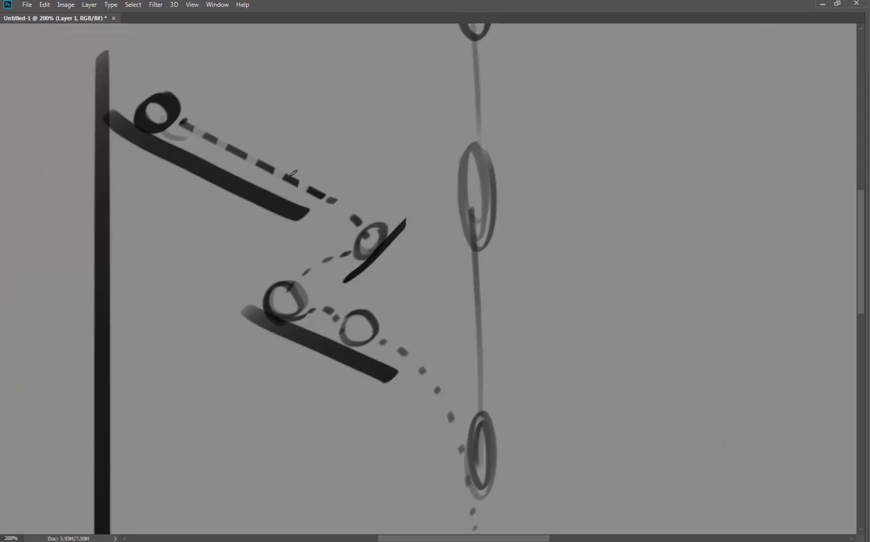
- Sketch blue ball outlines along the bounces between the ramps and a squashed ball on the bottom platform, undoing the last stroke
mouse_move(354, 245)
mouse_down()
mouse_move(376, 254)
mouse_move(389, 230)
mouse_move(371, 218)
mouse_move(361, 233)
mouse_move(312, 250)
mouse_move(334, 265)
mouse_move(290, 263)
mouse_move(279, 290)
mouse_move(316, 286)
mouse_move(349, 268)
mouse_up()
mouse_move(294, 291)
mouse_down()
mouse_move(285, 309)
mouse_move(403, 241)
mouse_up()
mouse_move(269, 319)
mouse_down()
mouse_move(272, 295)
mouse_move(260, 292)
mouse_move(280, 310)
mouse_move(385, 344)
mouse_up()
drag(464, 384, 413, 208)
mouse_move(430, 377)
mouse_down()
mouse_move(435, 408)
mouse_move(431, 386)
mouse_move(419, 389)
mouse_move(443, 393)
mouse_up()
key(ctrl+z)
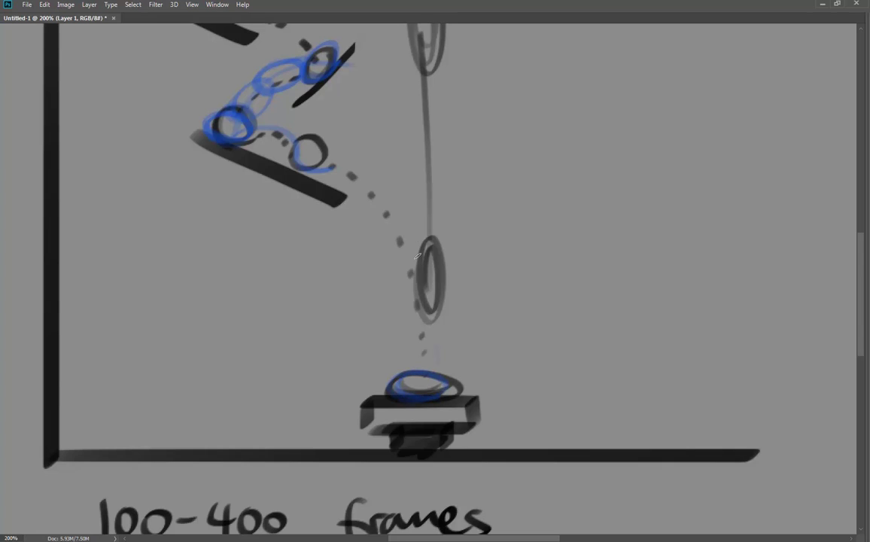
- Trace the stretched ball above the bottom platform in blue and draw an upward arrow beside the platform
drag(417, 253, 435, 272)
drag(437, 345, 438, 362)
mouse_move(507, 431)
mouse_down()
mouse_move(508, 386)
mouse_move(519, 399)
mouse_up()
drag(453, 249, 454, 307)
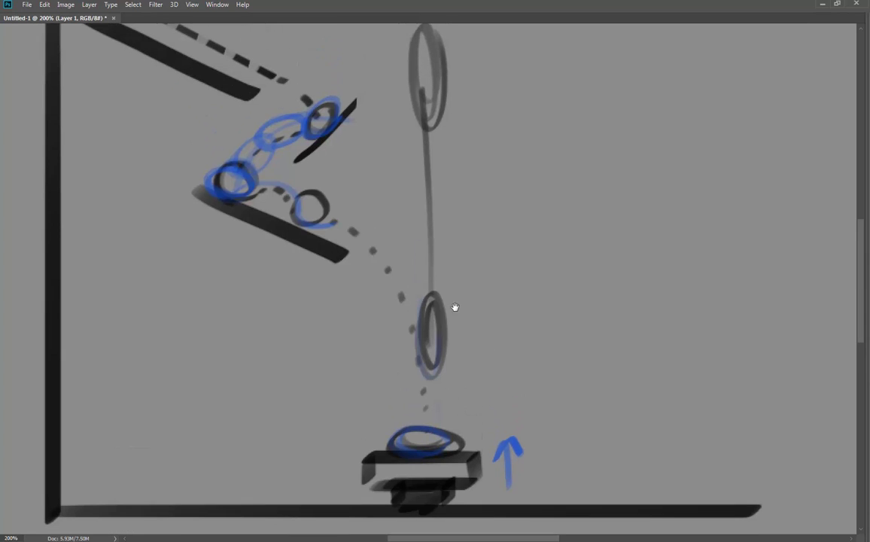
drag(419, 360, 427, 374)
drag(419, 83, 433, 244)
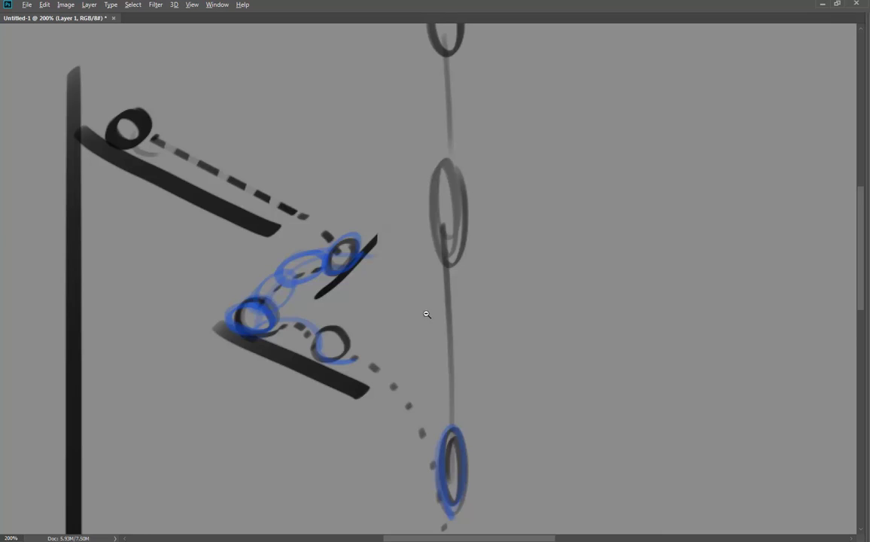
- Underline the "100-400" frames note in blue with the whole sketch in view at 66.7%
key(ctrl+minus)
key(ctrl+minus)
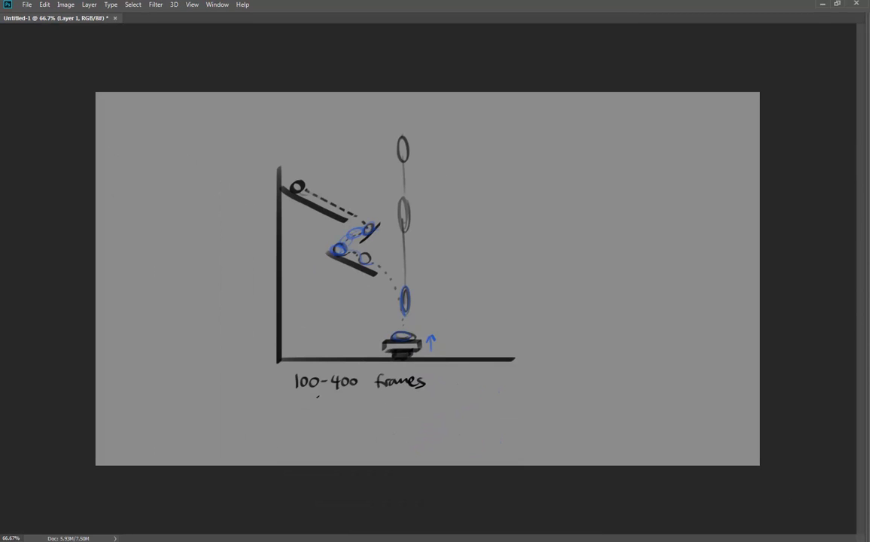
drag(293, 393, 355, 393)
- Sketch a ball travelling along a flat board beside the main diagram, with a small upward arrow at the board's far end
mouse_move(476, 242)
mouse_down()
mouse_move(575, 246)
mouse_move(501, 249)
mouse_move(515, 235)
mouse_move(551, 237)
mouse_up()
key(ctrl+z)
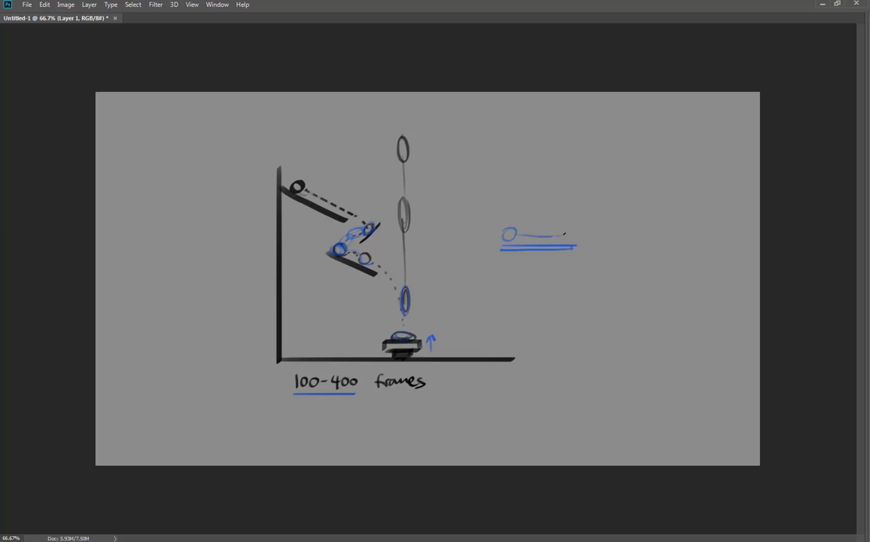
drag(570, 234, 576, 241)
mouse_move(563, 234)
mouse_down()
mouse_move(562, 210)
mouse_move(559, 216)
mouse_up()
- Try long vertical path strokes and a tall upward arrow at the board's far end, undoing each one
drag(585, 189, 578, 372)
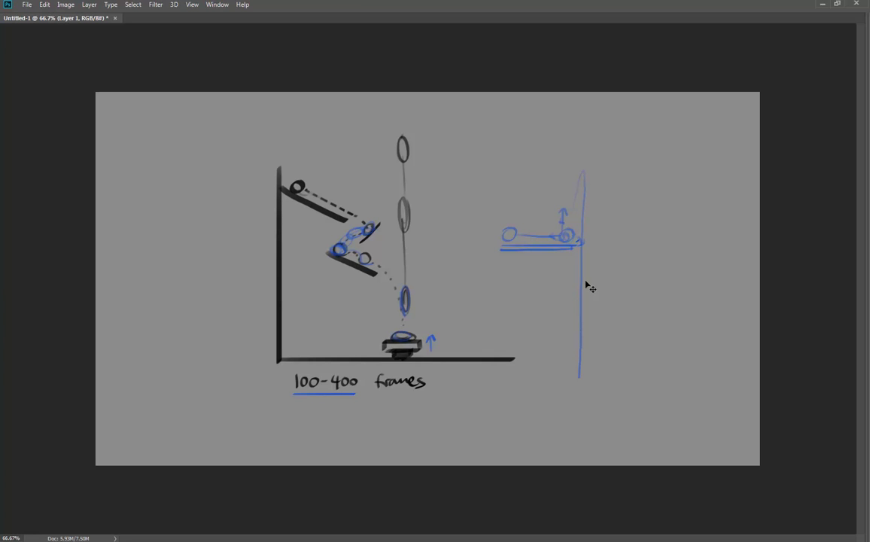
key(ctrl+z)
mouse_move(565, 220)
mouse_down()
mouse_move(600, 172)
mouse_move(599, 407)
mouse_move(608, 410)
mouse_up()
key(ctrl+z)
mouse_move(574, 229)
mouse_down()
mouse_move(572, 107)
mouse_move(583, 112)
mouse_up()
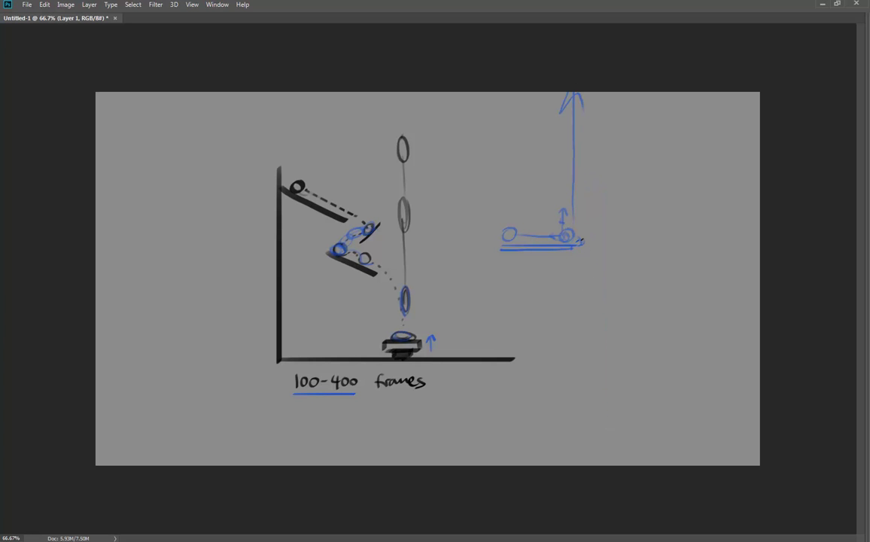
key(ctrl+z)
- Try diagonal strokes under the flat board for its bent position and undo them
mouse_move(564, 260)
mouse_down()
mouse_move(504, 249)
mouse_move(563, 317)
mouse_up()
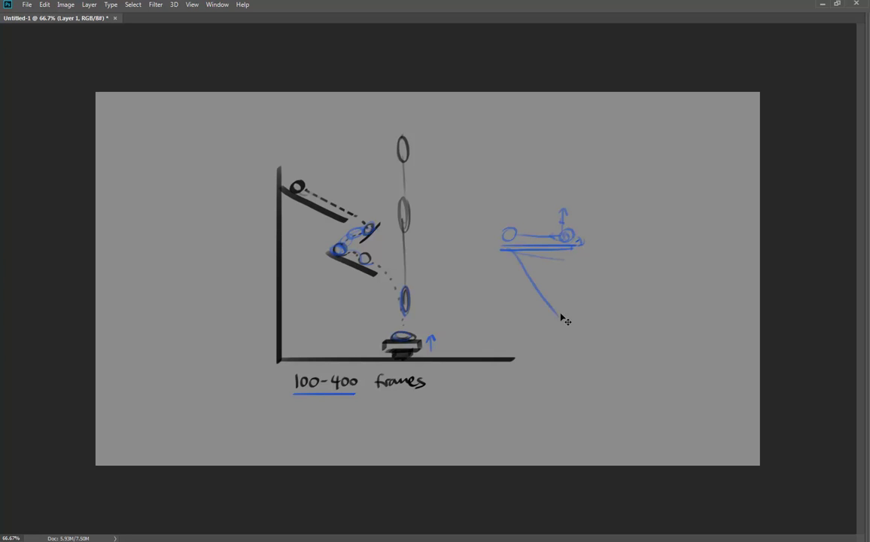
key(ctrl+z)
mouse_move(514, 254)
mouse_down()
mouse_move(565, 270)
mouse_move(557, 286)
mouse_up()
key(ctrl+z)
key(ctrl+z)
- Draw the board bending downward in a curve with a ball and downward arrow at its tip, and mark its fixed end
mouse_move(502, 252)
mouse_down()
mouse_move(531, 257)
mouse_move(563, 301)
mouse_up()
mouse_move(503, 251)
mouse_down()
mouse_move(569, 282)
mouse_move(567, 325)
mouse_up()
drag(564, 321, 572, 321)
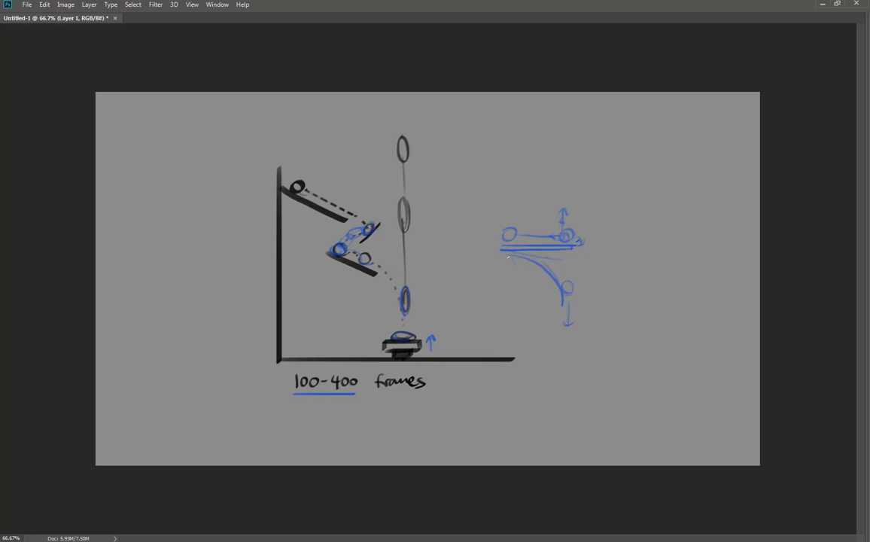
drag(507, 255, 517, 254)
- Draw a series of separate curved arcs below the bent board
mouse_move(524, 292)
mouse_down()
mouse_move(518, 370)
mouse_move(532, 295)
mouse_up()
drag(530, 391, 577, 343)
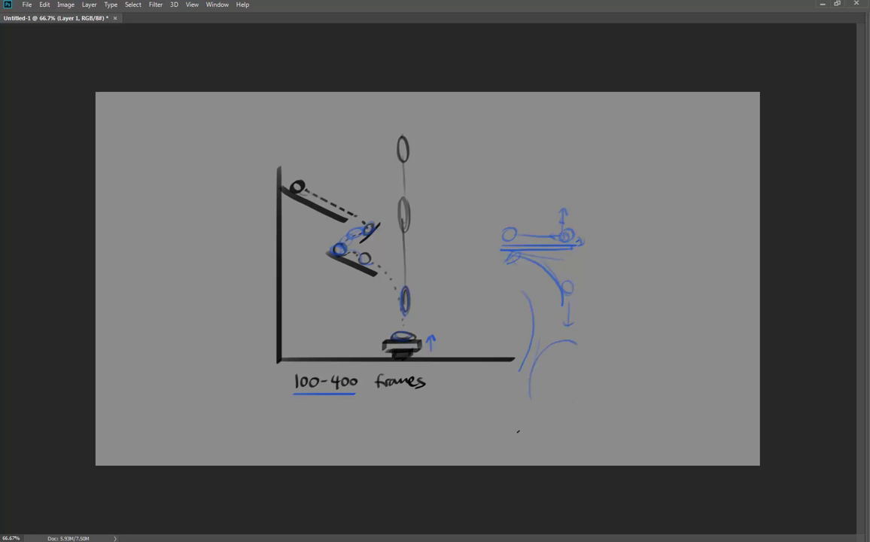
mouse_move(531, 445)
mouse_down()
mouse_move(552, 484)
mouse_move(541, 496)
mouse_up()
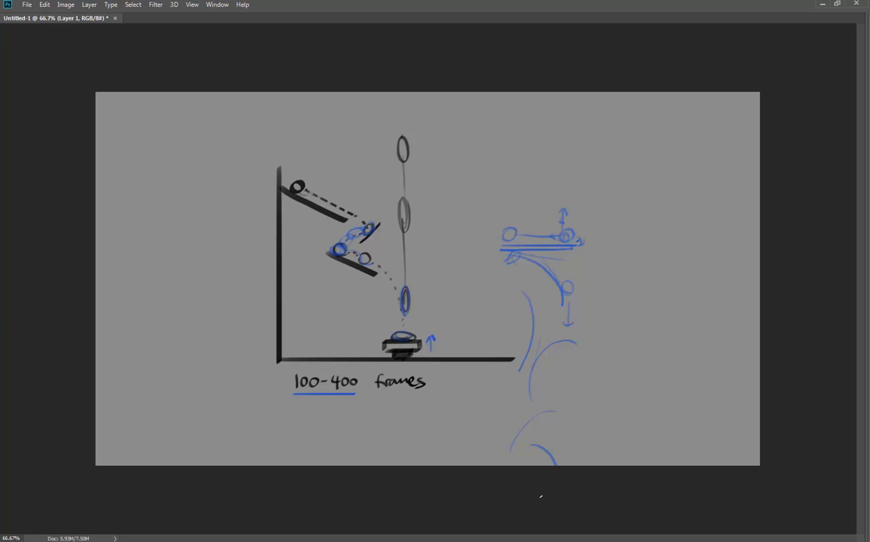